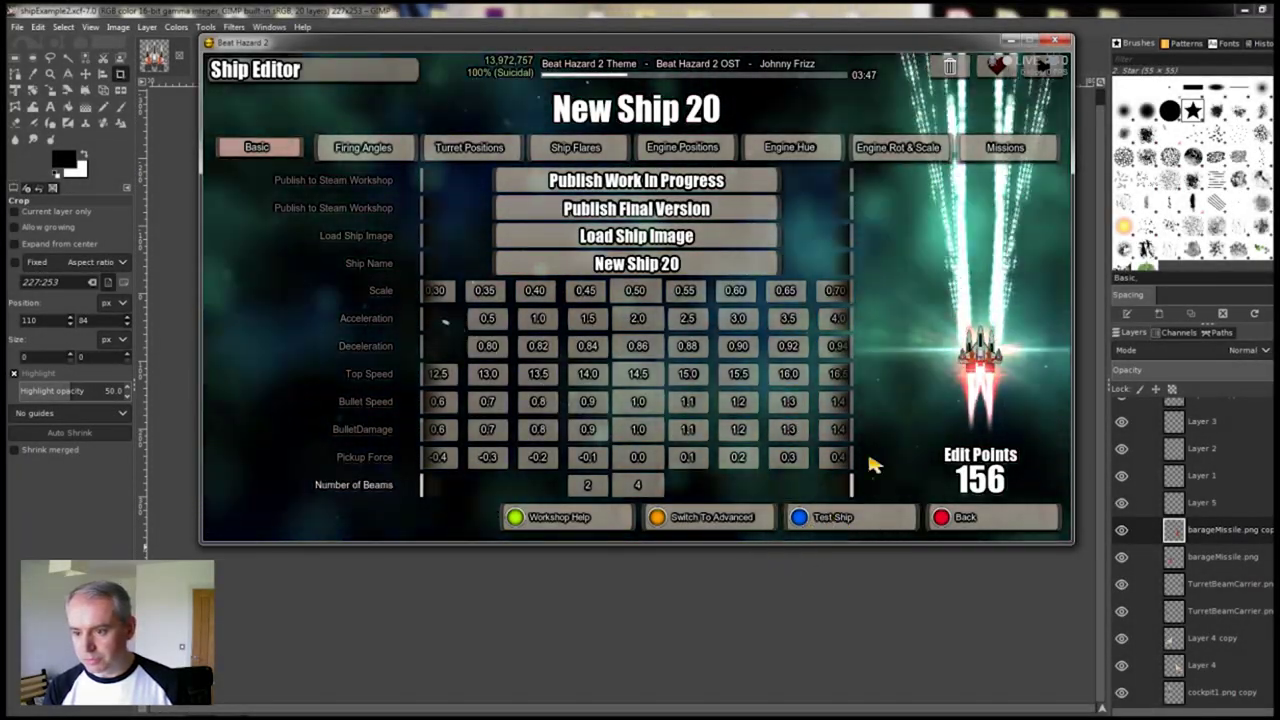
Start a test flight of the ship named New Ship 20.
{"action": "left_click", "coordinate": [840, 517]}
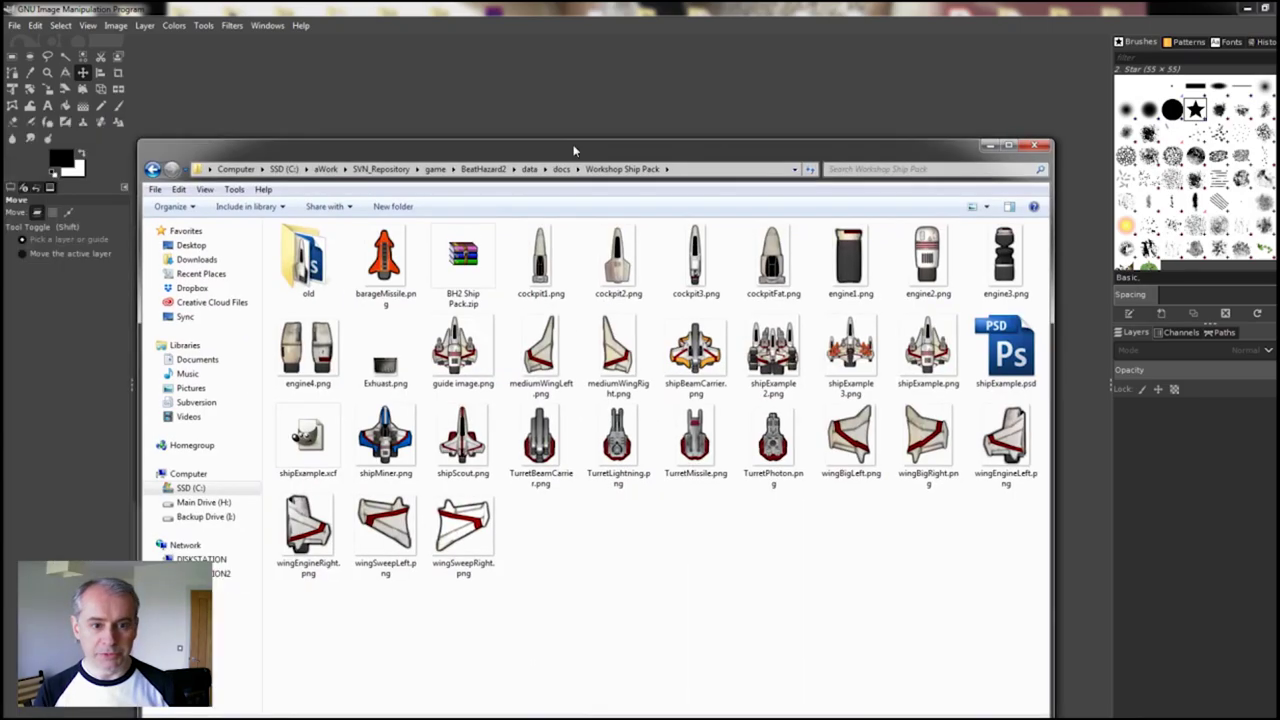
Open shipExample.psd from the Workshop Ship Pack folder in GIMP, converting it to the GIMP built-in sRGB working space.
{"action": "left_click_drag", "start_coordinate": [574, 149], "coordinate": [559, 60]}
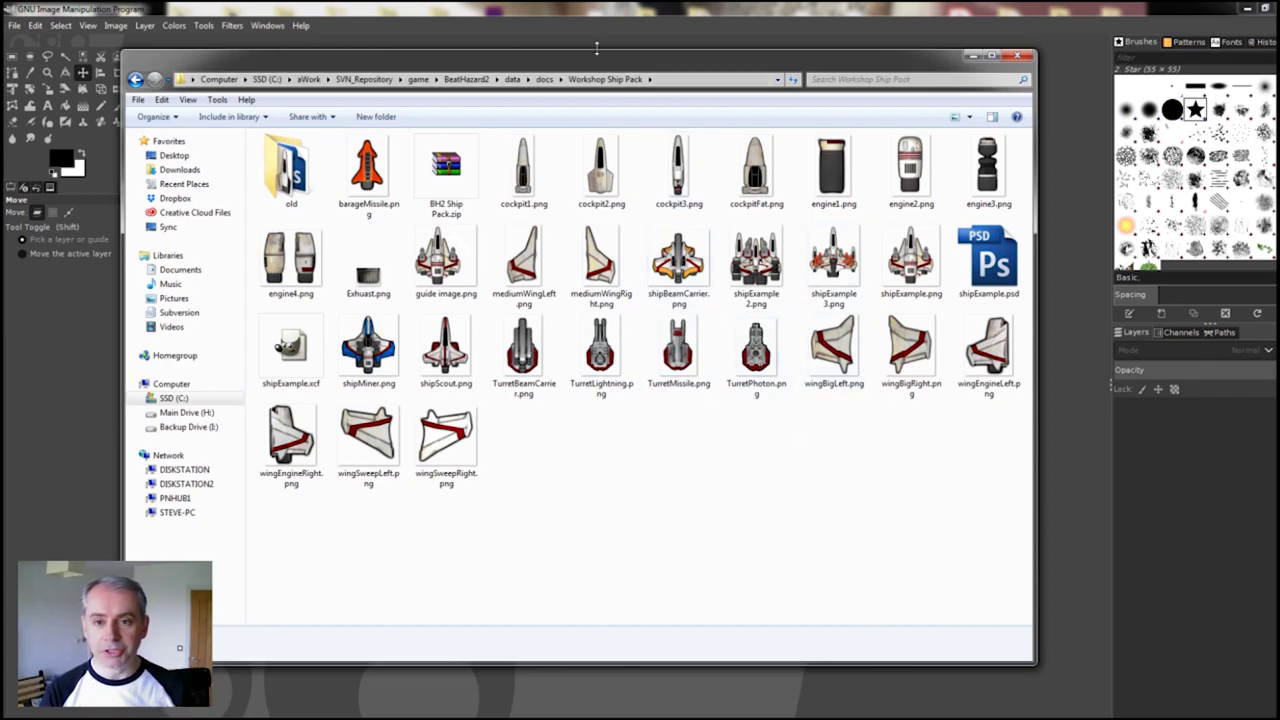
{"action": "left_click_drag", "start_coordinate": [594, 67], "coordinate": [555, 68]}
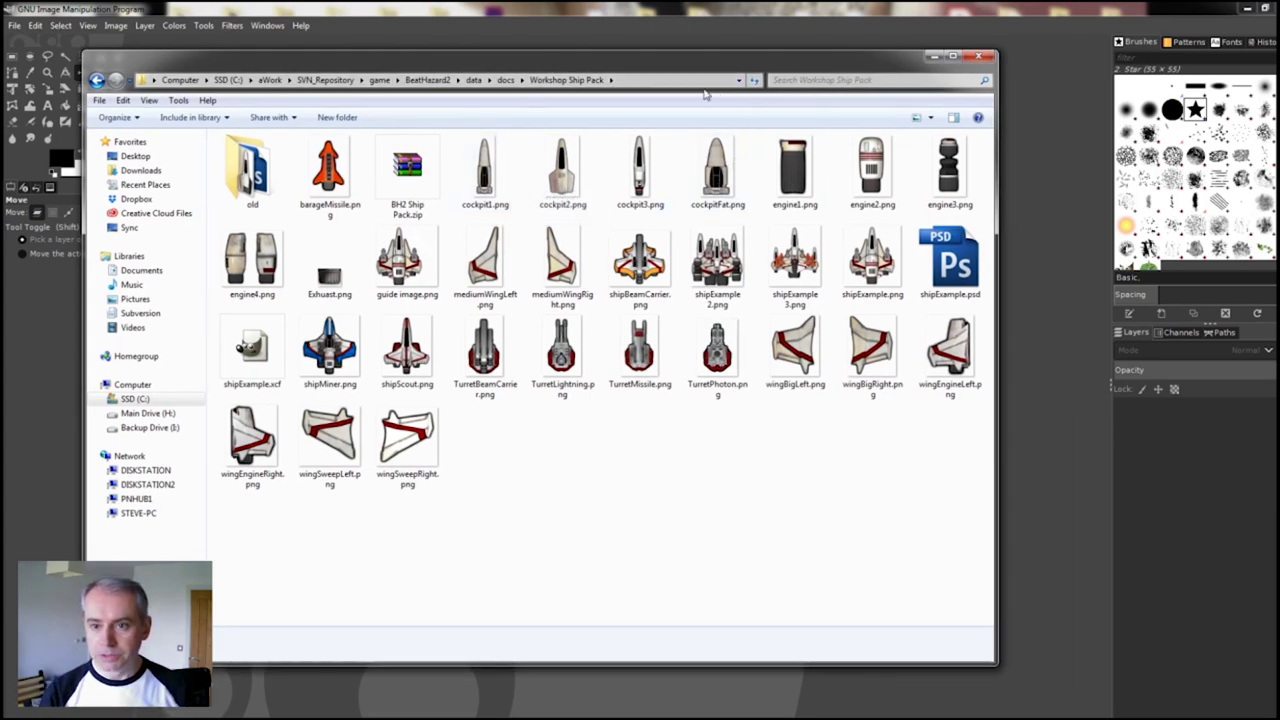
{"action": "left_click_drag", "start_coordinate": [668, 70], "coordinate": [592, 88]}
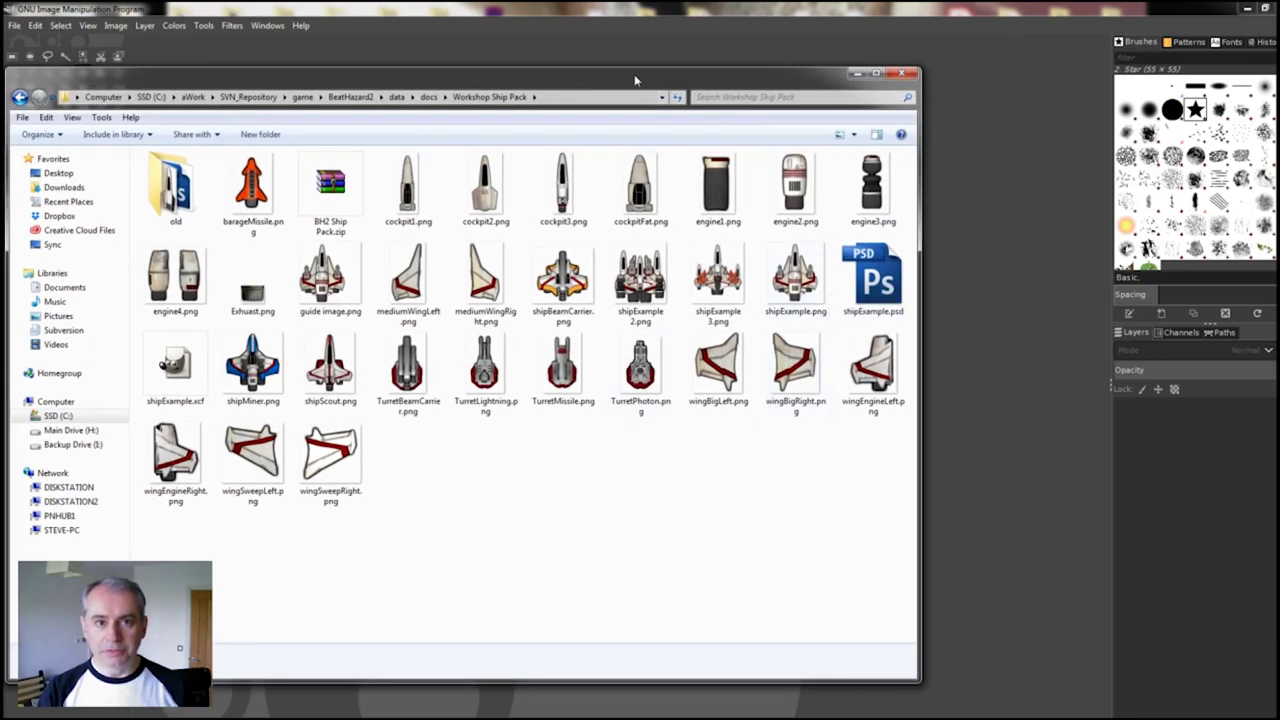
{"action": "left_click_drag", "start_coordinate": [634, 77], "coordinate": [631, 88]}
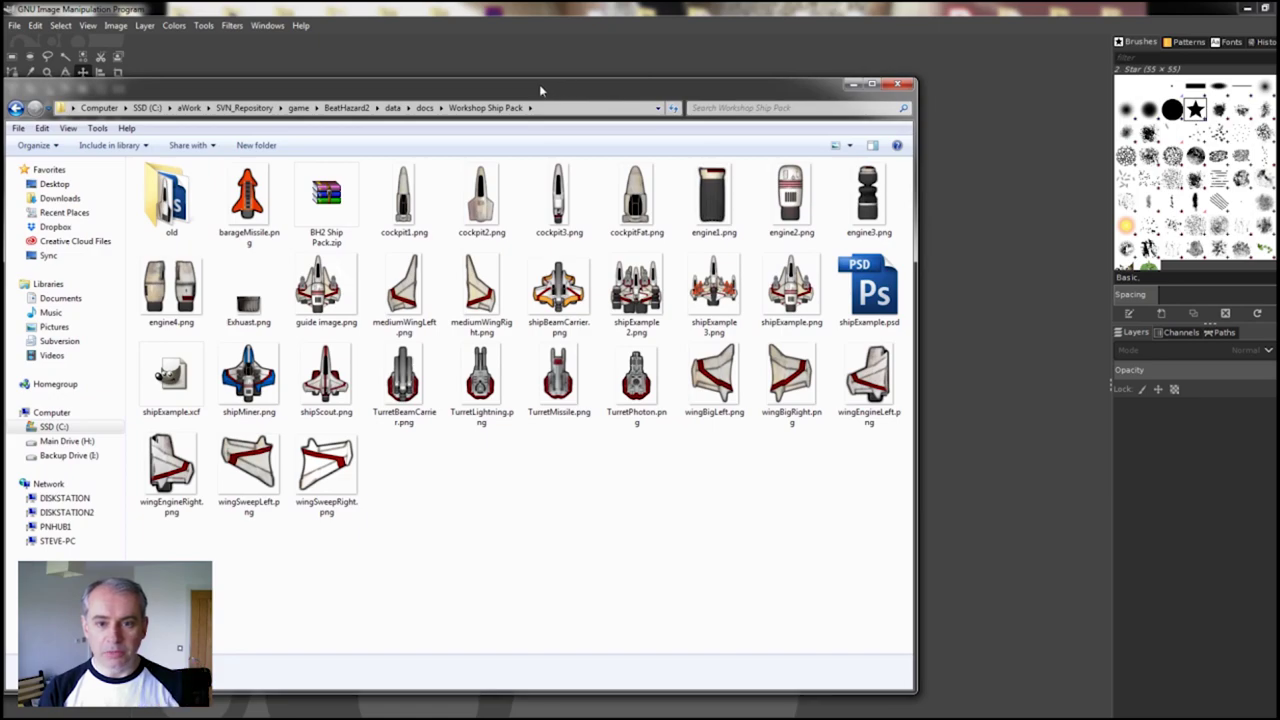
{"action": "left_click_drag", "start_coordinate": [540, 89], "coordinate": [567, 94]}
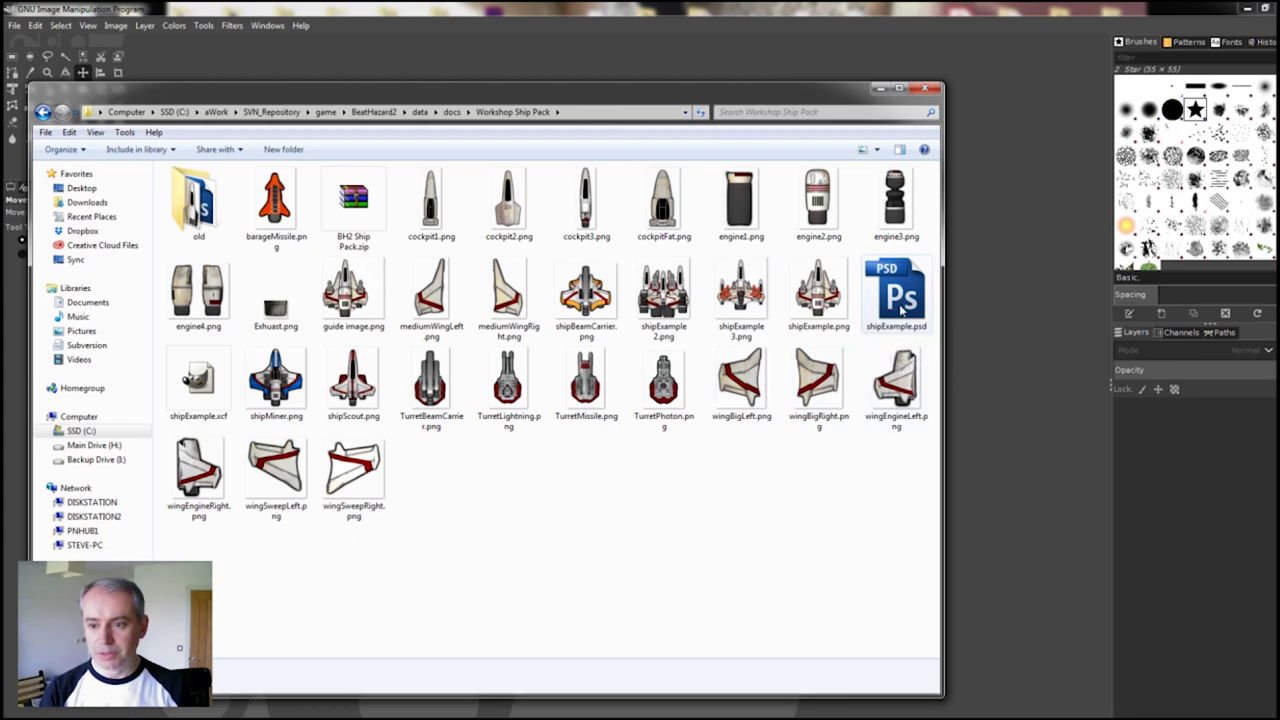
{"action": "left_click", "coordinate": [897, 305]}
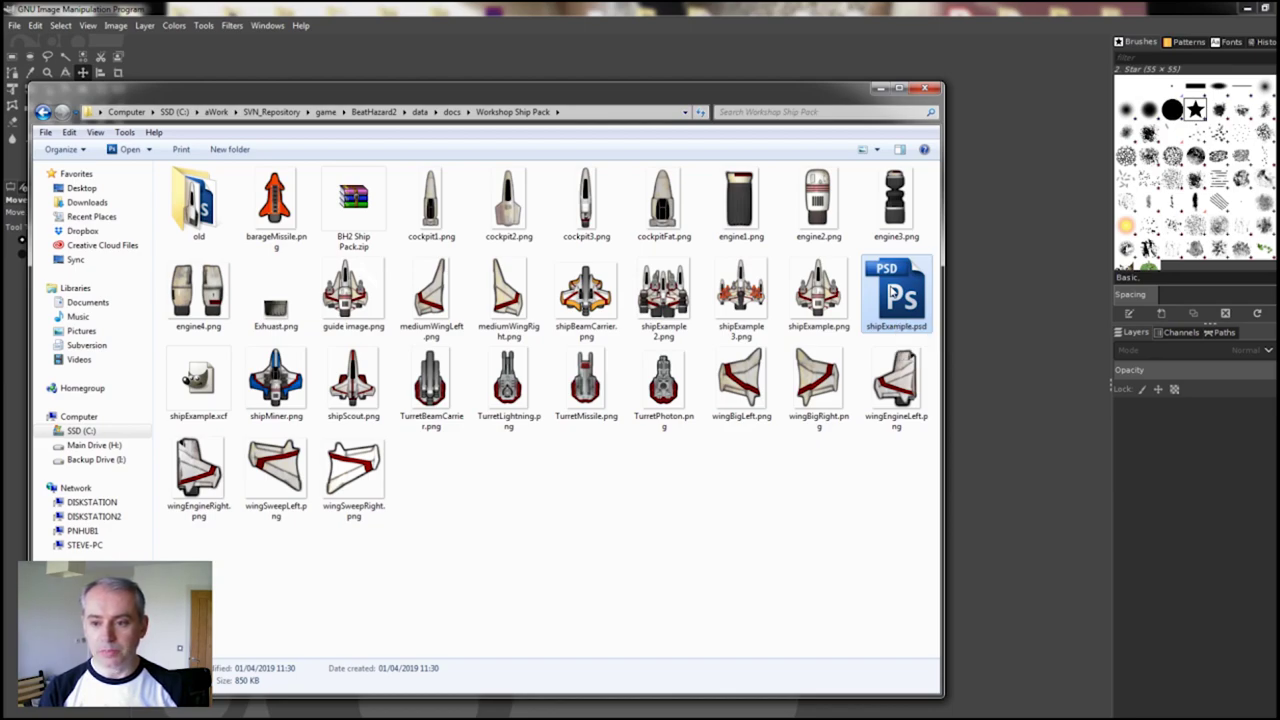
{"action": "left_click_drag", "start_coordinate": [893, 290], "coordinate": [1013, 310]}
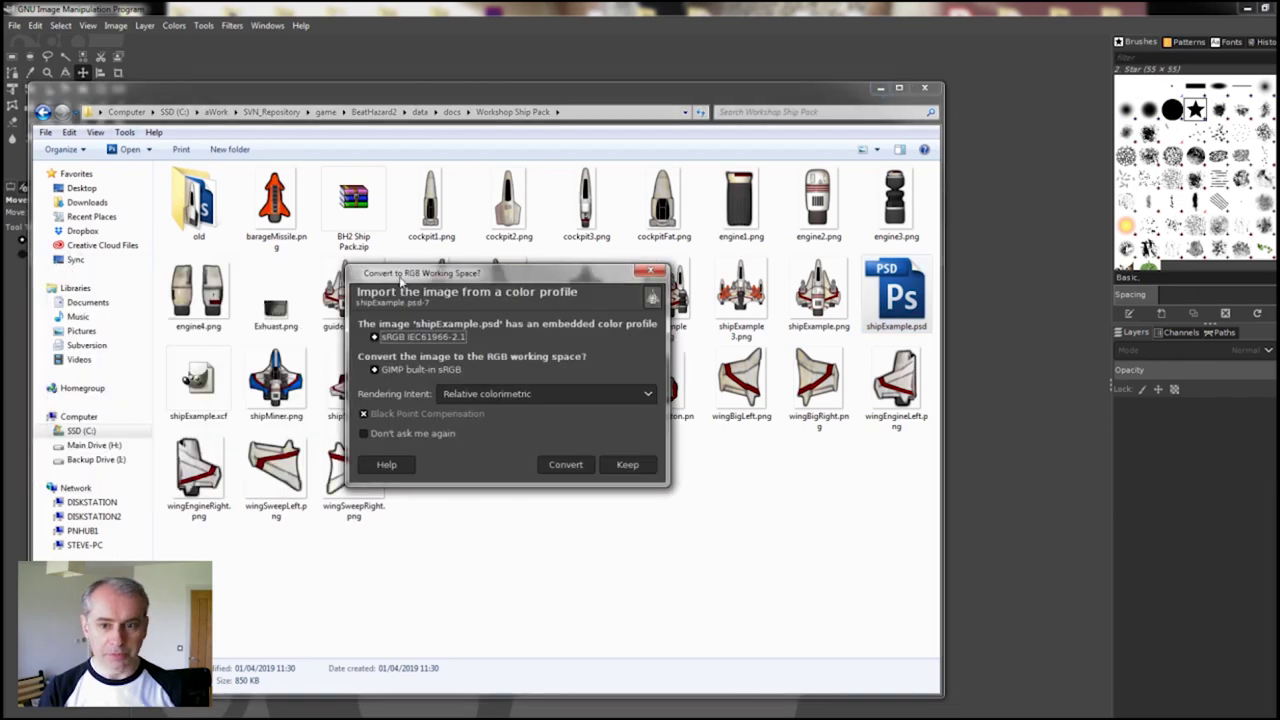
{"action": "left_click_drag", "start_coordinate": [376, 254], "coordinate": [795, 105]}
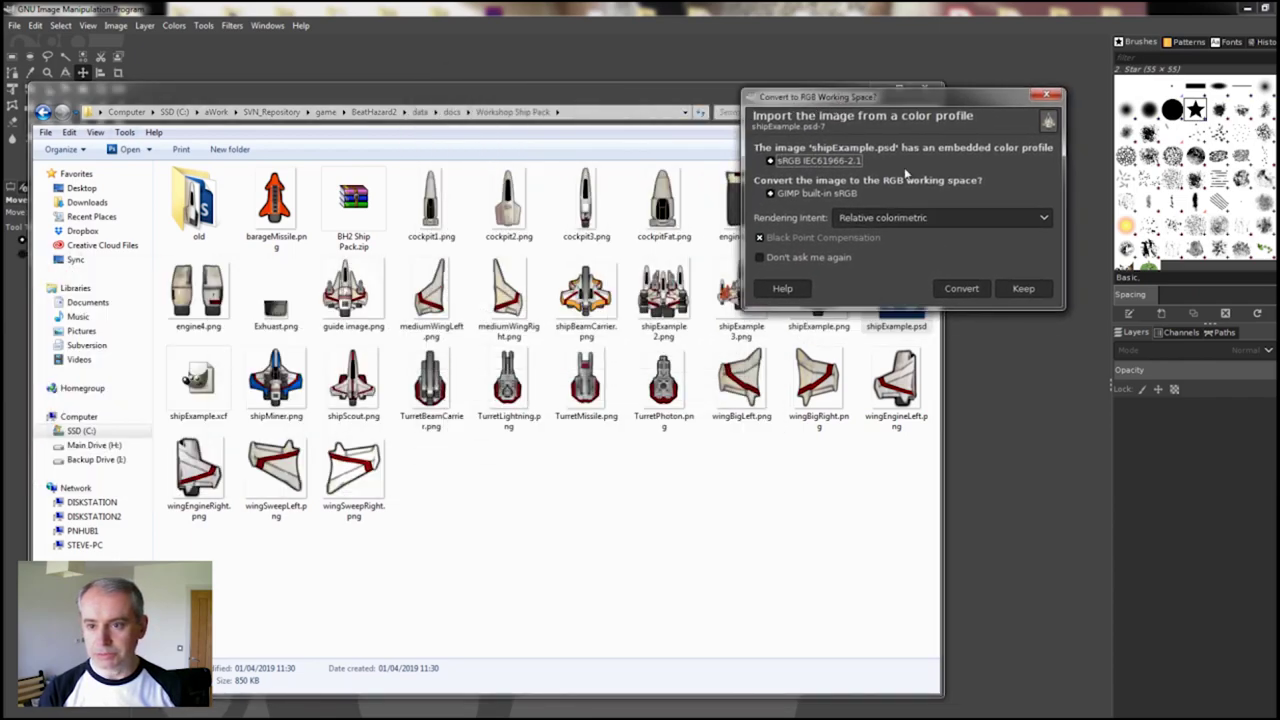
{"action": "left_click", "coordinate": [973, 291]}
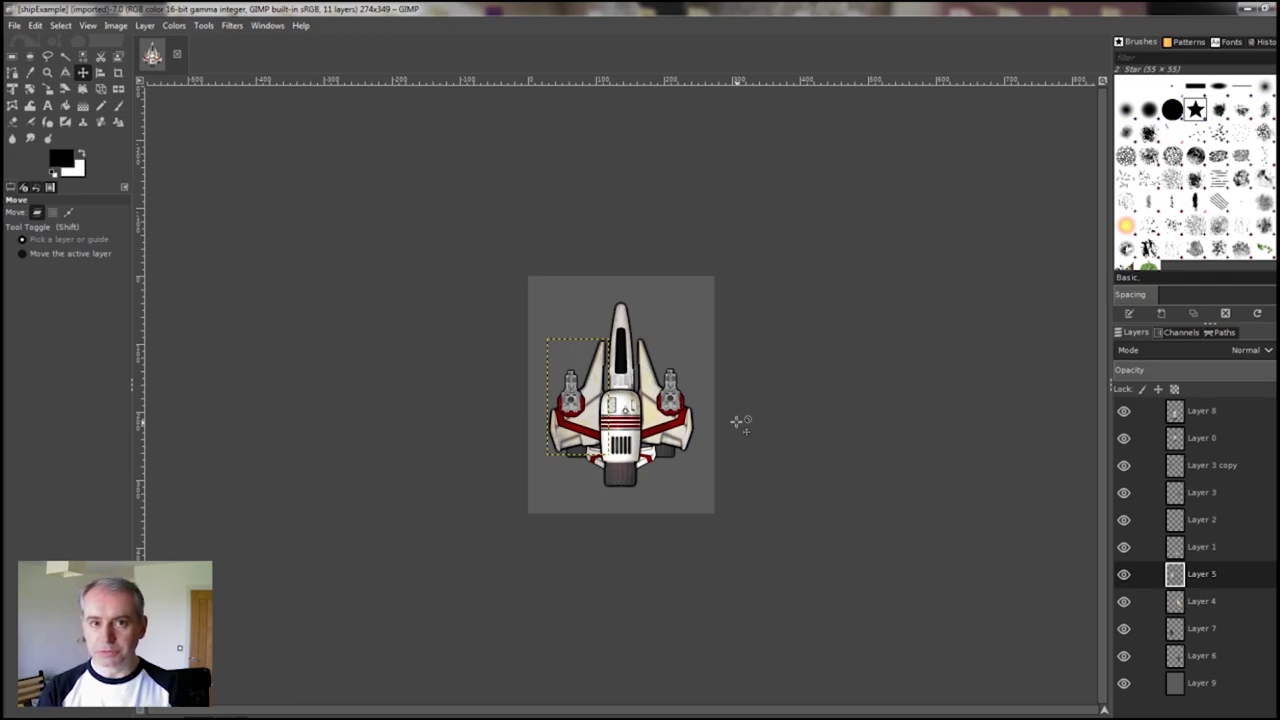
Go through the image's layers one after another to check which ship part each contains.
{"action": "left_click", "coordinate": [1211, 412]}
{"action": "left_click", "coordinate": [1216, 438]}
{"action": "left_click", "coordinate": [1215, 492]}
{"action": "left_click", "coordinate": [1214, 520]}
{"action": "left_click", "coordinate": [1218, 570]}
{"action": "left_click", "coordinate": [1217, 603]}
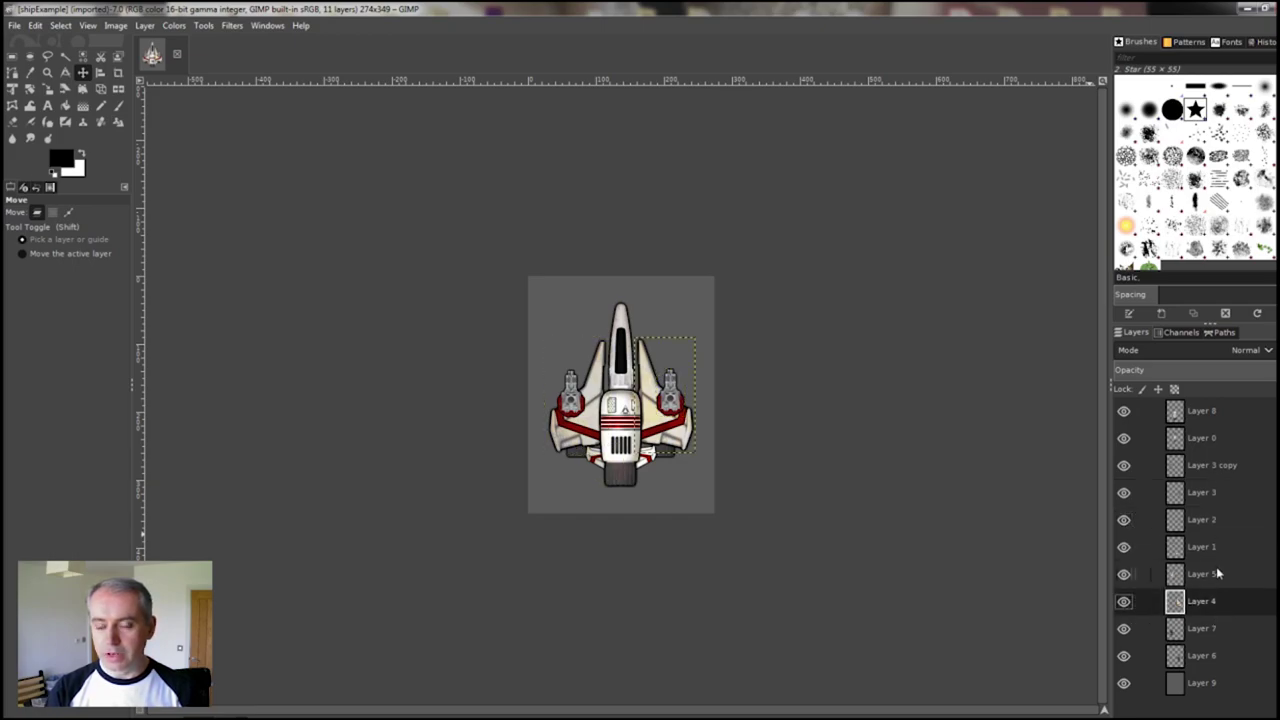
{"action": "left_click", "coordinate": [1216, 570]}
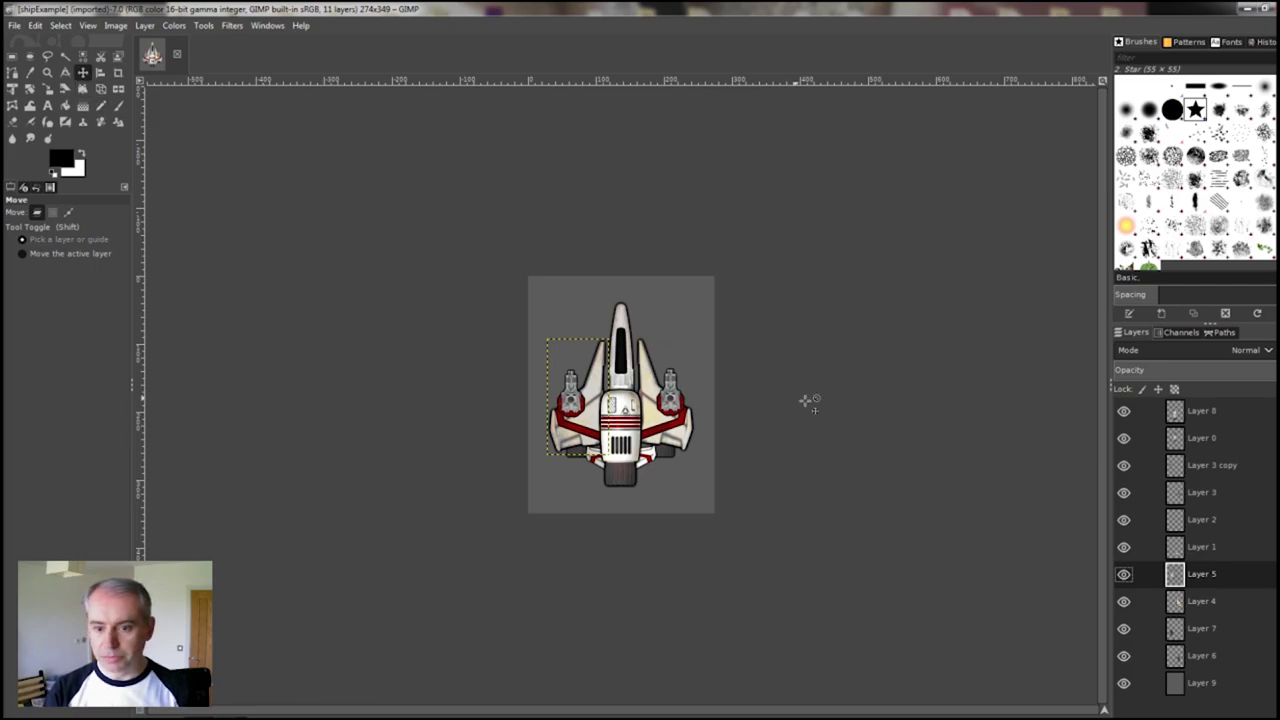
Move both large wings up and outward, away from the ship's central body.
{"action": "left_click_drag", "start_coordinate": [584, 384], "coordinate": [577, 317]}
{"action": "left_click", "coordinate": [1229, 518]}
{"action": "left_click_drag", "start_coordinate": [650, 435], "coordinate": [668, 358]}
Move the two side engines down and outward to the lower corners of the canvas.
{"action": "left_click", "coordinate": [1210, 574]}
{"action": "left_click", "coordinate": [1225, 631]}
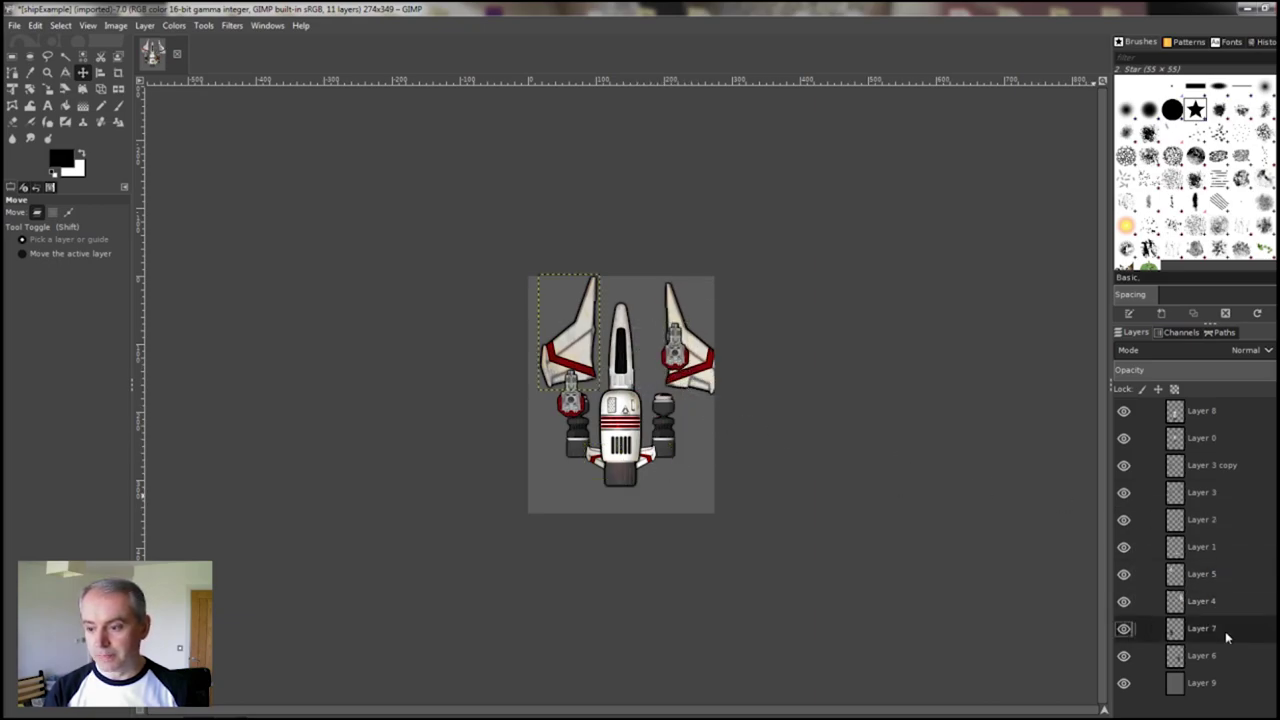
{"action": "left_click_drag", "start_coordinate": [668, 420], "coordinate": [678, 475]}
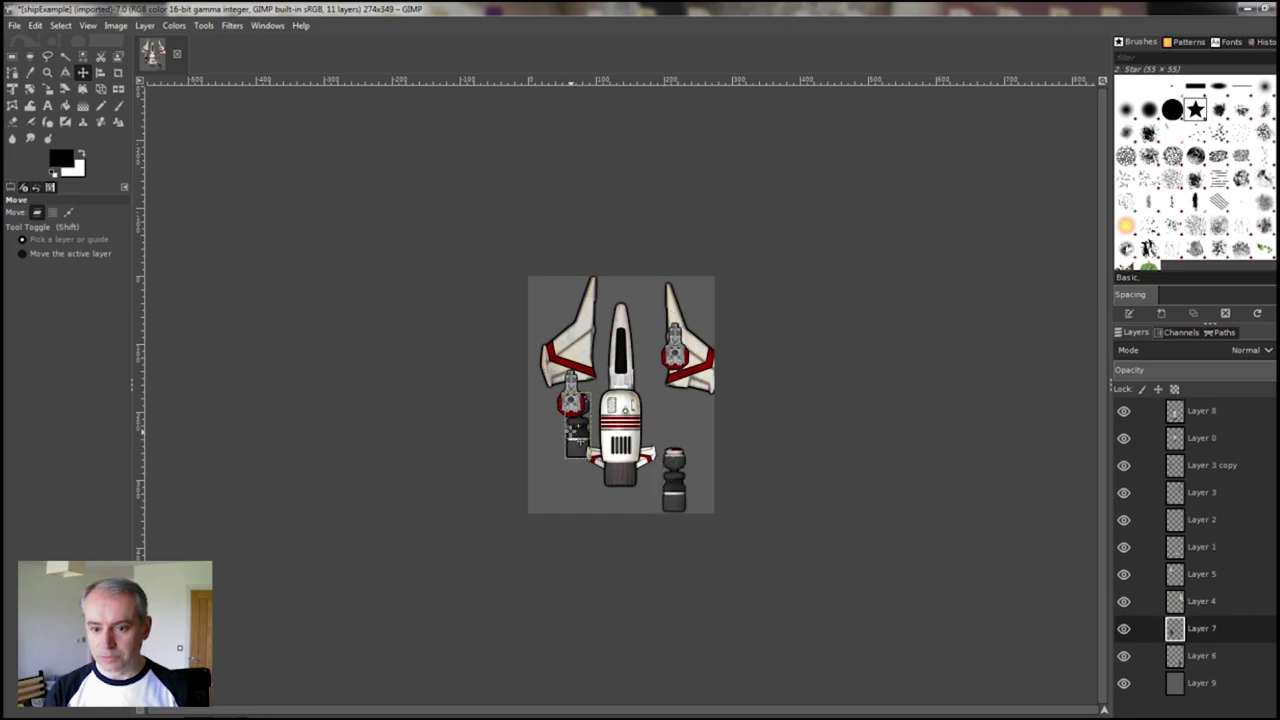
{"action": "left_click_drag", "start_coordinate": [577, 435], "coordinate": [548, 470]}
{"action": "left_click_drag", "start_coordinate": [682, 480], "coordinate": [700, 461]}
Move both turrets to clear spots near the canvas edges and shift the left wing slightly up and outward.
{"action": "left_click_drag", "start_coordinate": [687, 367], "coordinate": [688, 326]}
{"action": "left_click_drag", "start_coordinate": [565, 362], "coordinate": [556, 346]}
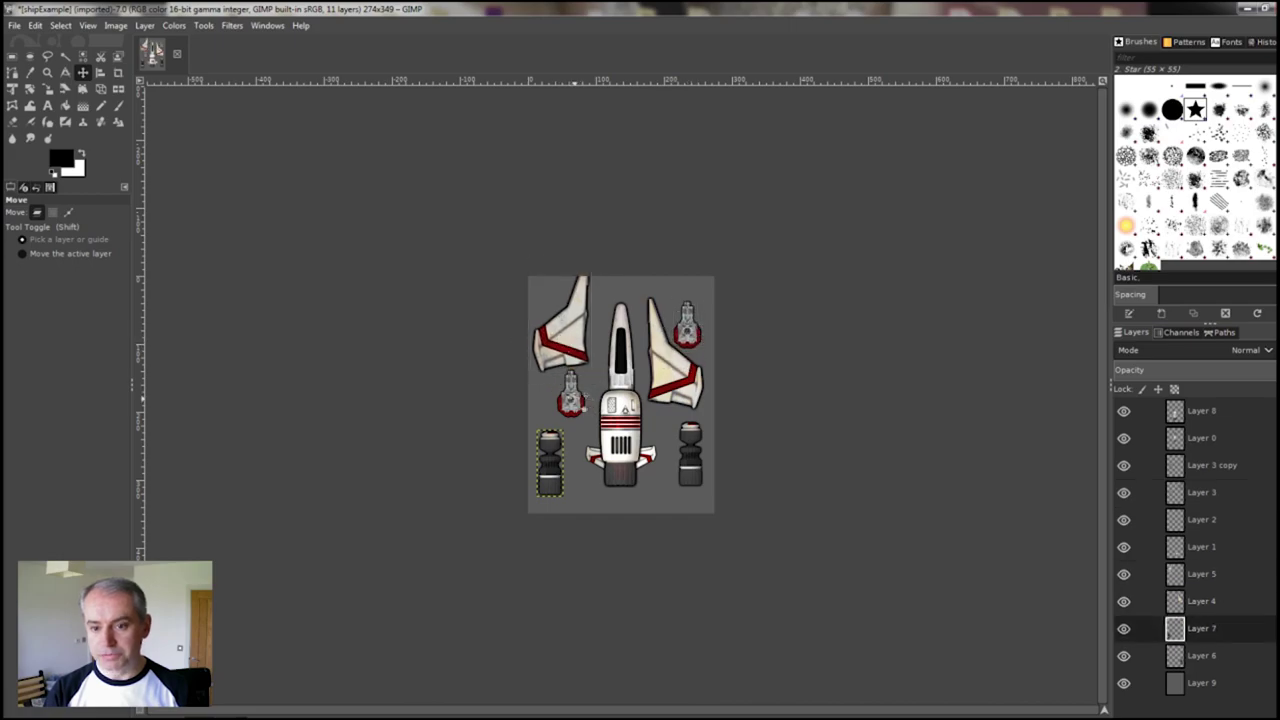
{"action": "left_click_drag", "start_coordinate": [570, 395], "coordinate": [545, 403]}
Separate the rear body from the cockpit, placing it lower right, and shift the small left fin outward.
{"action": "left_click_drag", "start_coordinate": [620, 425], "coordinate": [652, 450]}
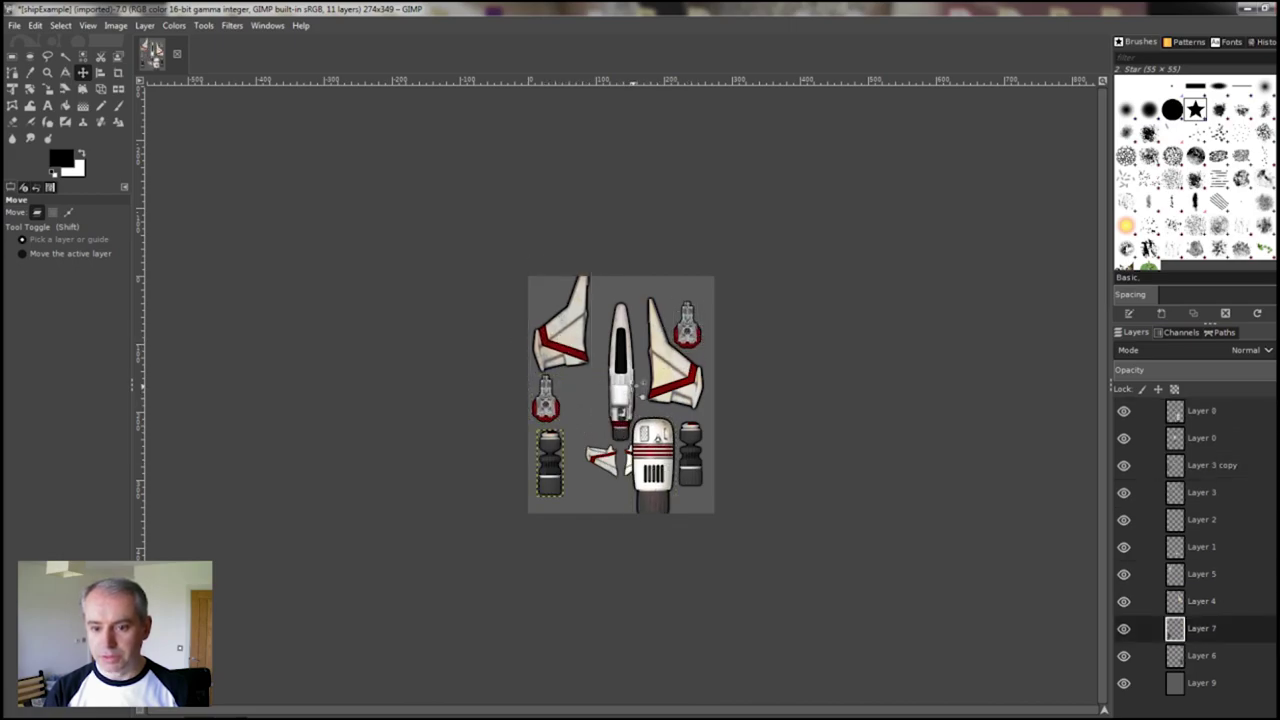
{"action": "left_click_drag", "start_coordinate": [620, 386], "coordinate": [628, 374]}
{"action": "left_click_drag", "start_coordinate": [610, 458], "coordinate": [601, 461]}
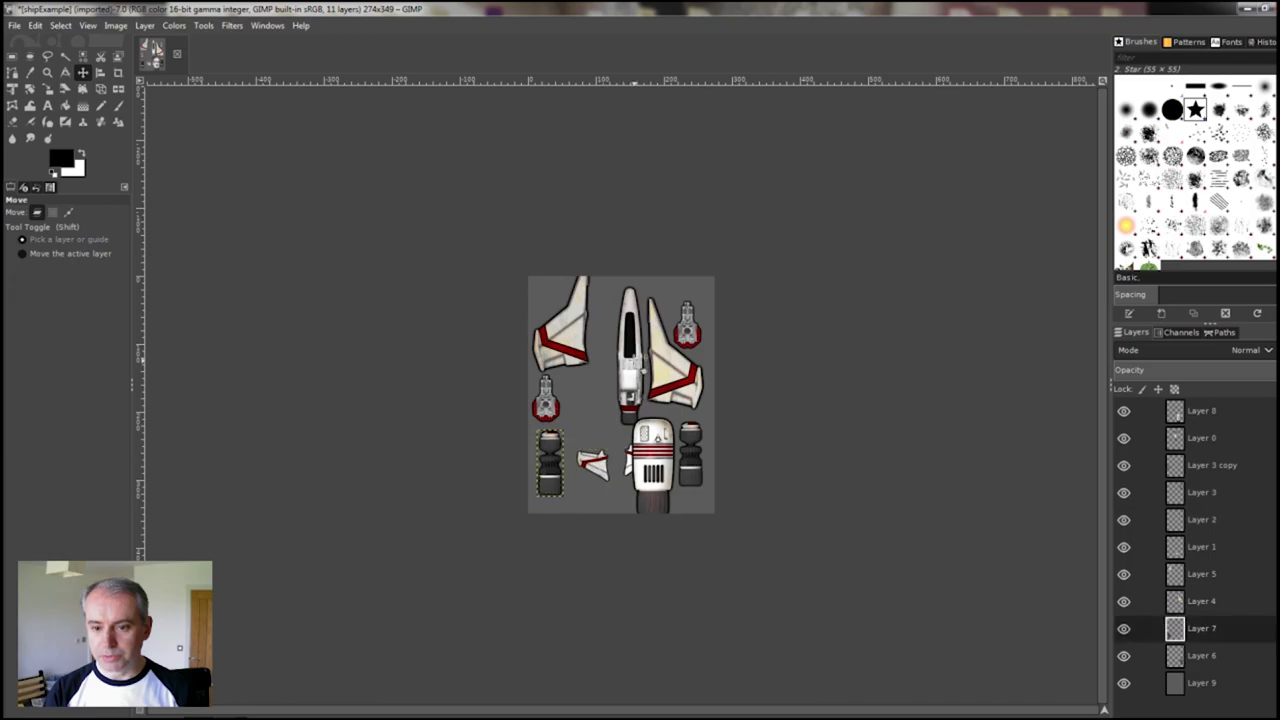
{"action": "left_click_drag", "start_coordinate": [628, 360], "coordinate": [620, 382]}
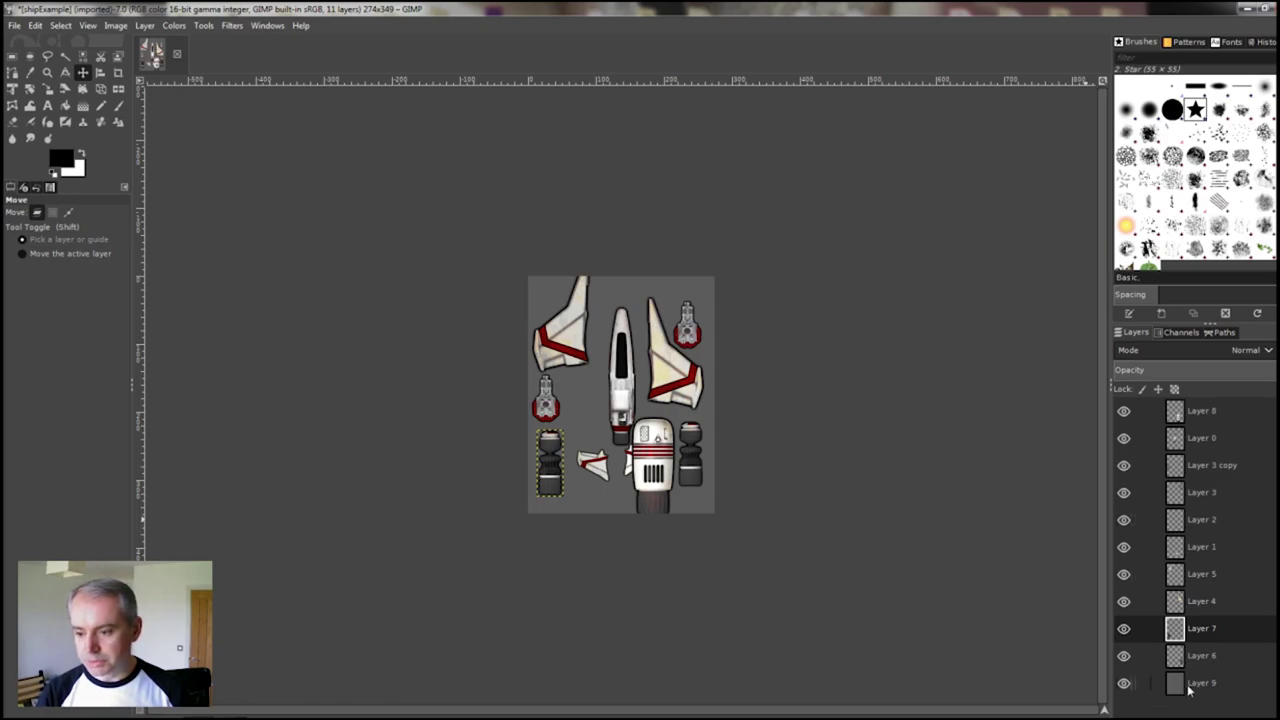
Hide the grey background on Layer 9 and move the cockpit up near the canvas's upper edge.
{"action": "left_click", "coordinate": [1124, 684]}
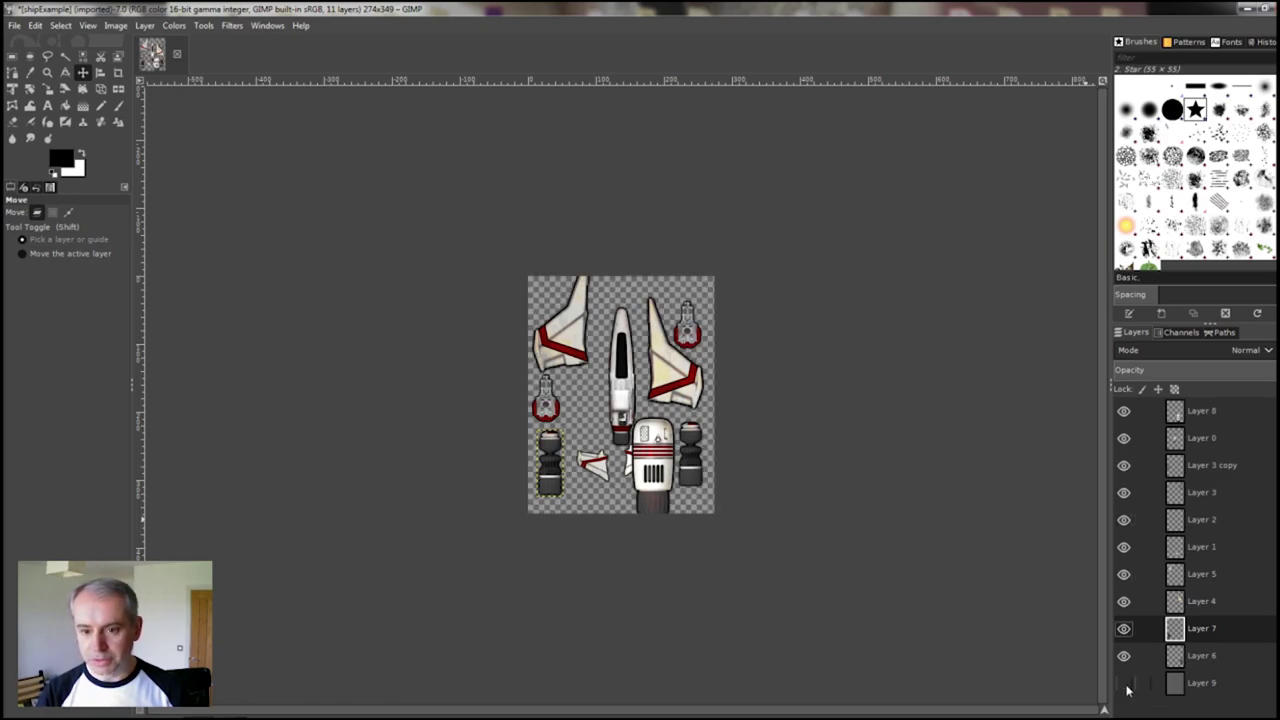
{"action": "left_click", "coordinate": [1124, 684]}
{"action": "left_click", "coordinate": [1124, 684]}
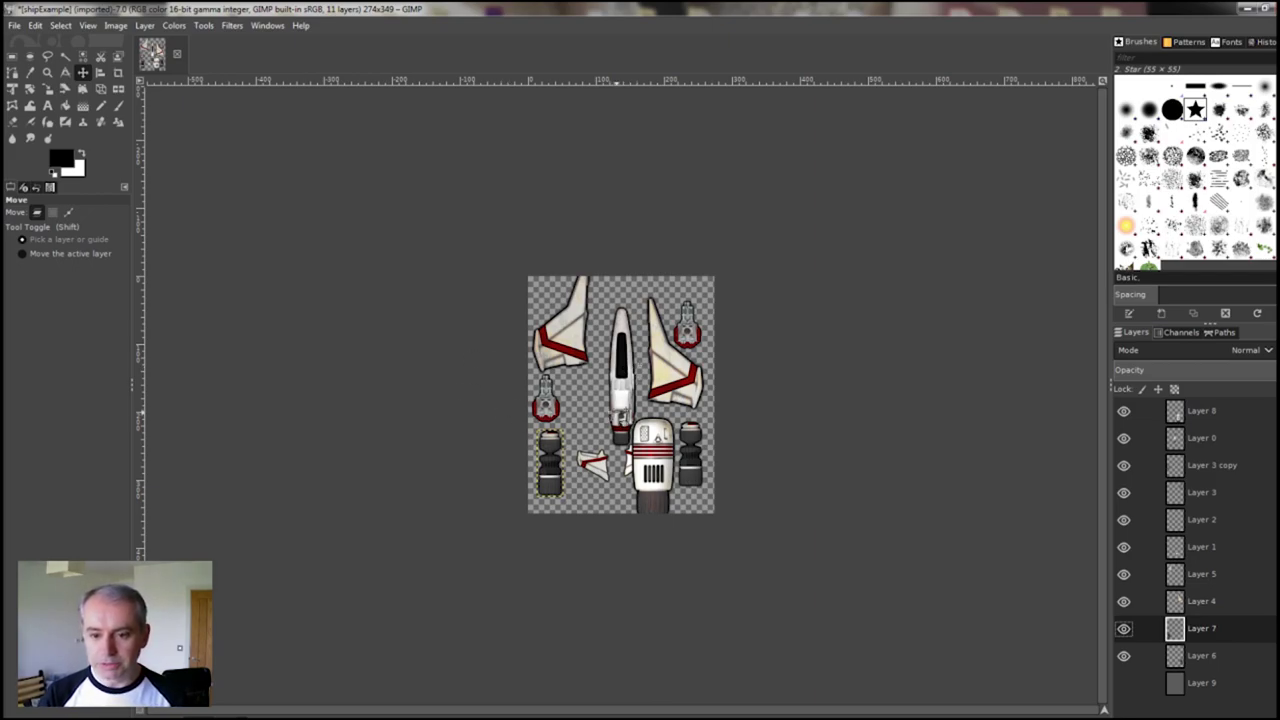
{"action": "left_click_drag", "start_coordinate": [621, 414], "coordinate": [621, 390]}
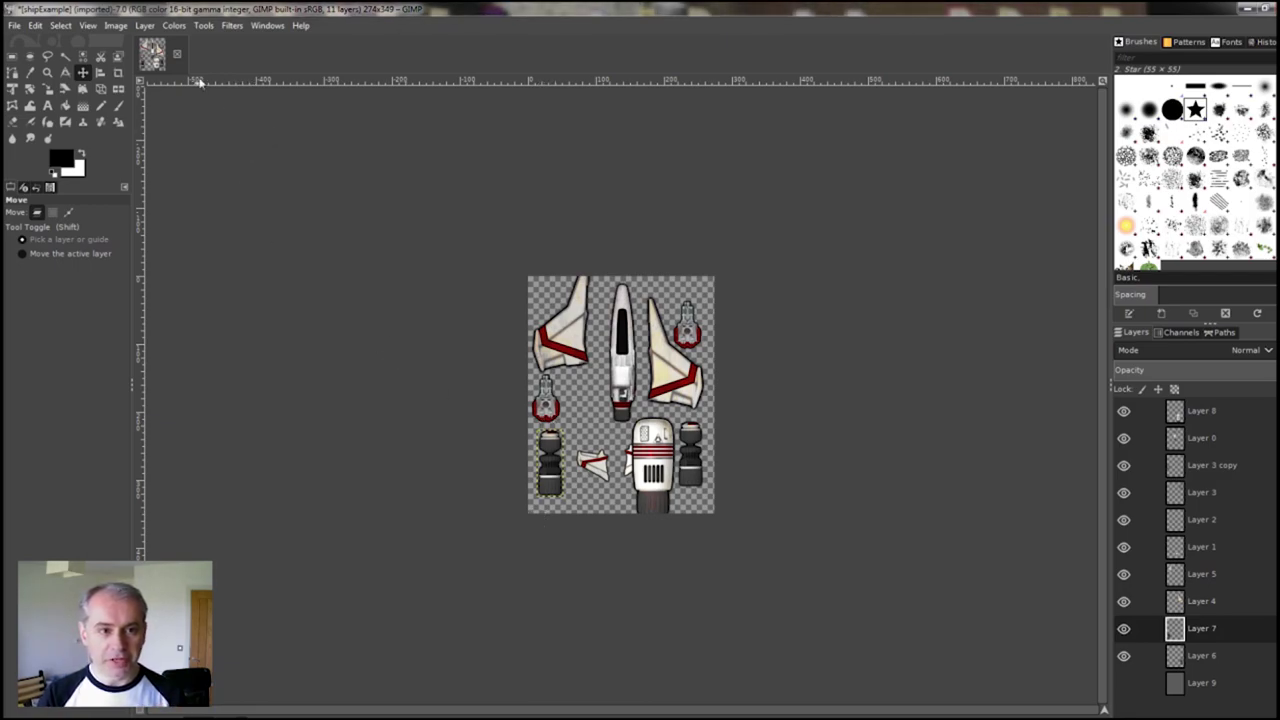
Enable the Move tool preference "Set layer or path as active" in the Tool Options preferences and apply it.
{"action": "left_click", "coordinate": [58, 27]}
{"action": "left_click", "coordinate": [58, 27]}
{"action": "left_click", "coordinate": [13, 25]}
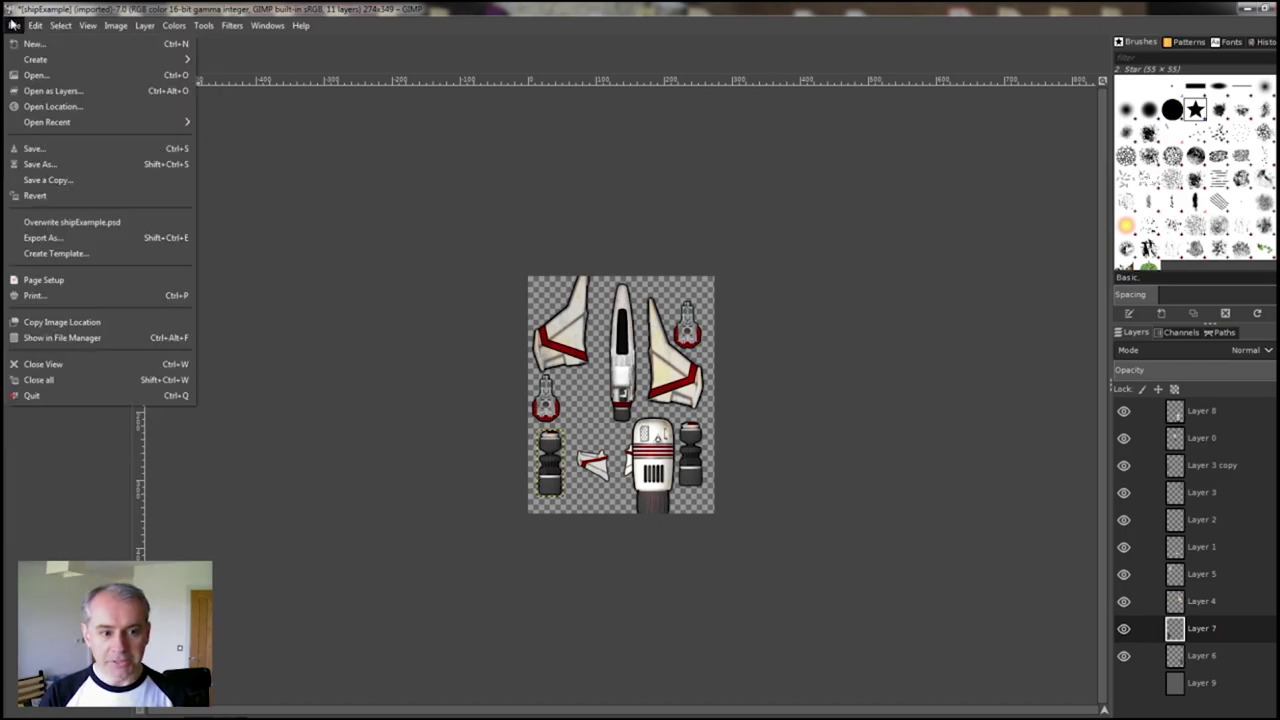
{"action": "mouse_move", "coordinate": [21, 64]}
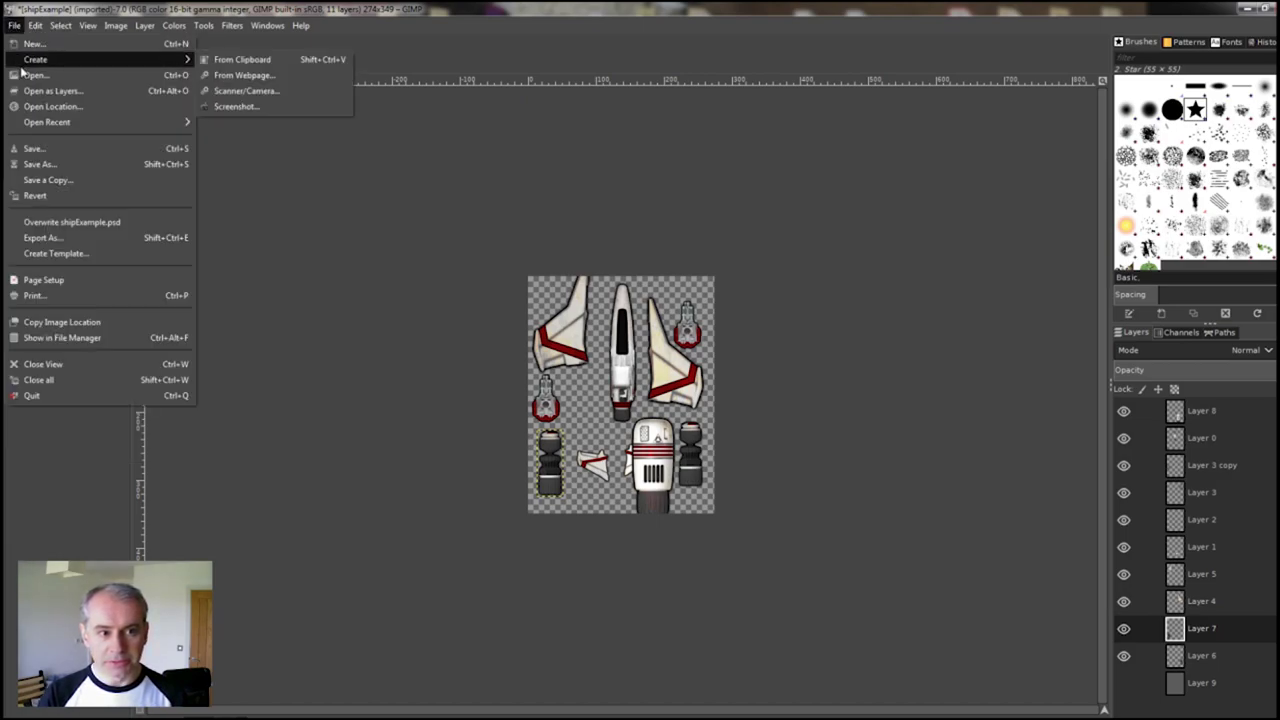
{"action": "mouse_move", "coordinate": [34, 28]}
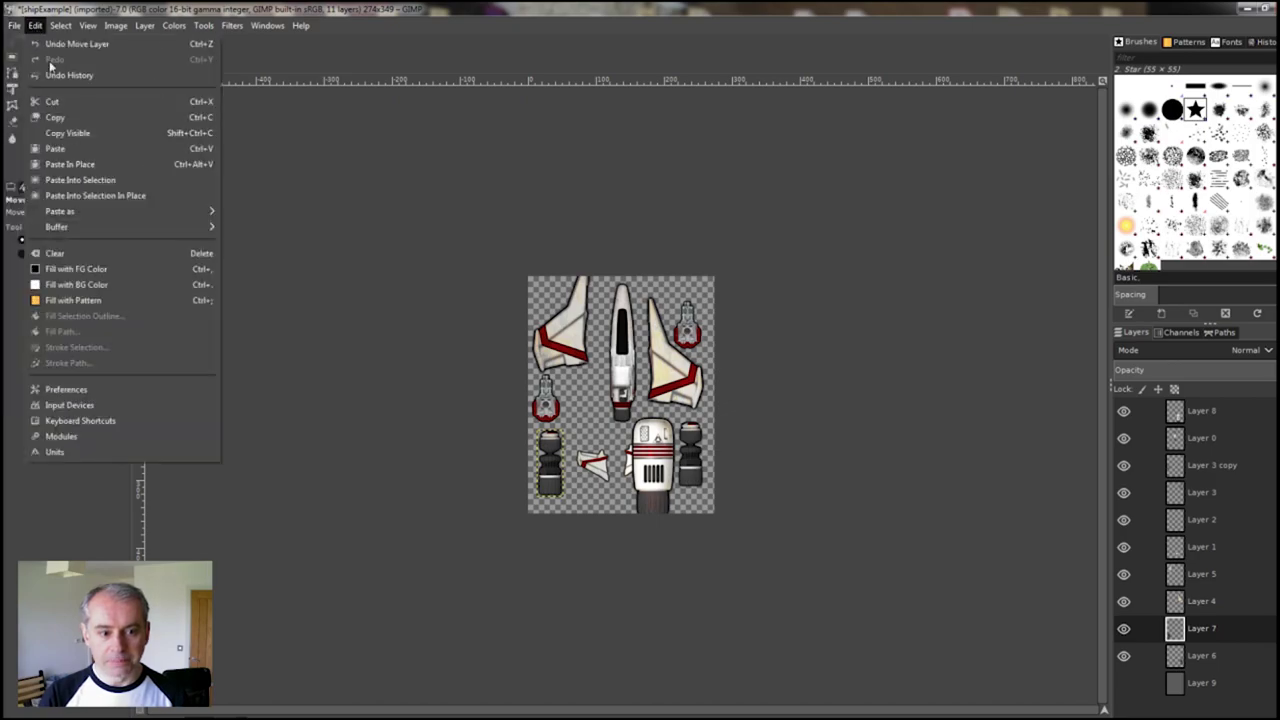
{"action": "left_click", "coordinate": [86, 392]}
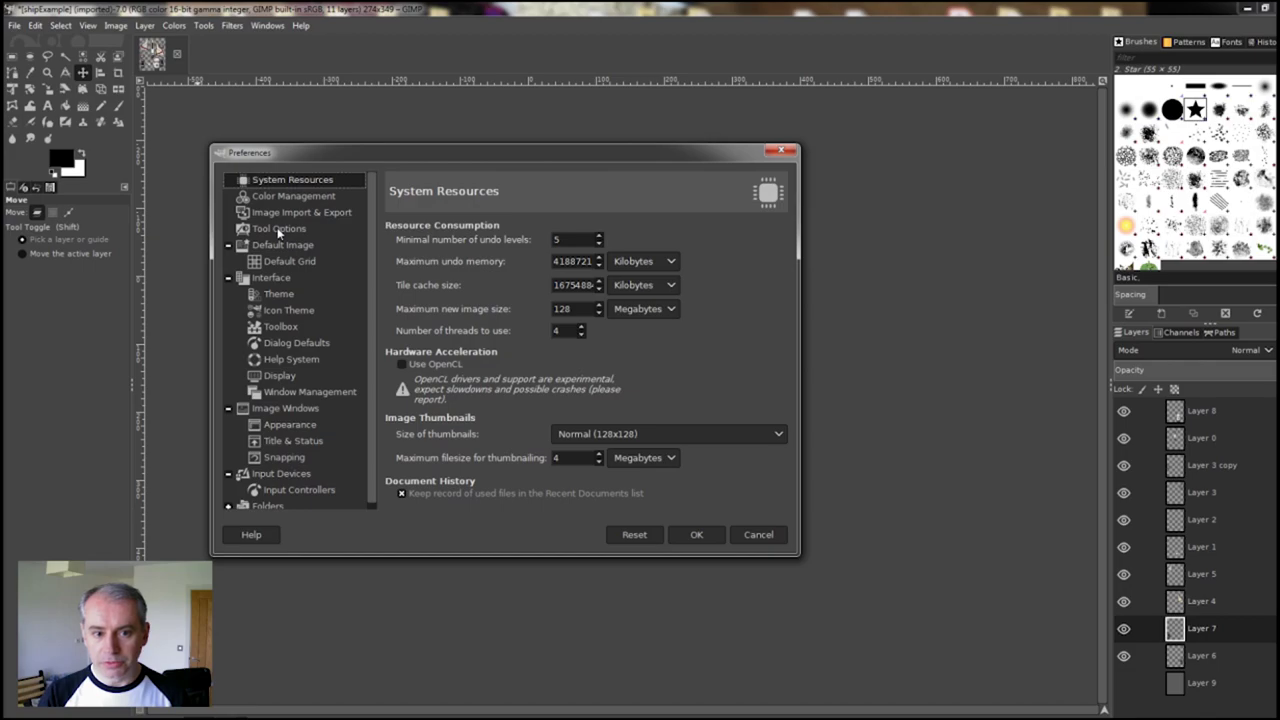
{"action": "left_click", "coordinate": [279, 229]}
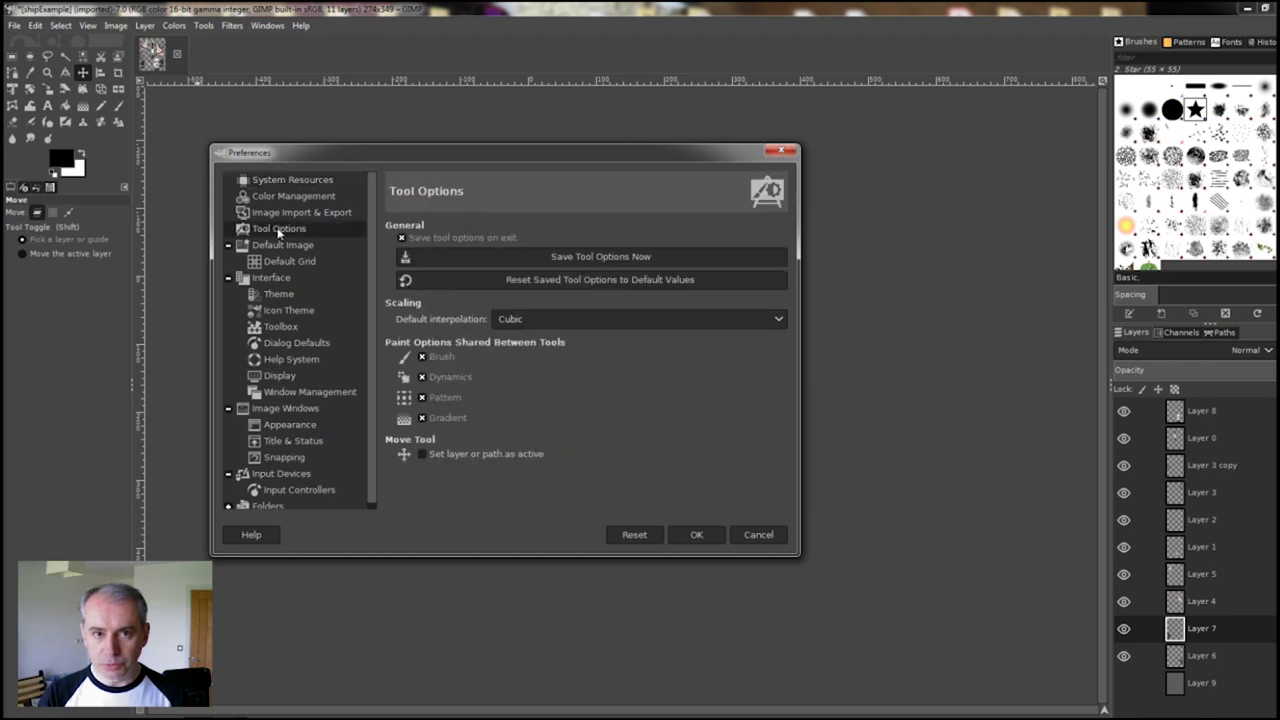
{"action": "left_click", "coordinate": [421, 455]}
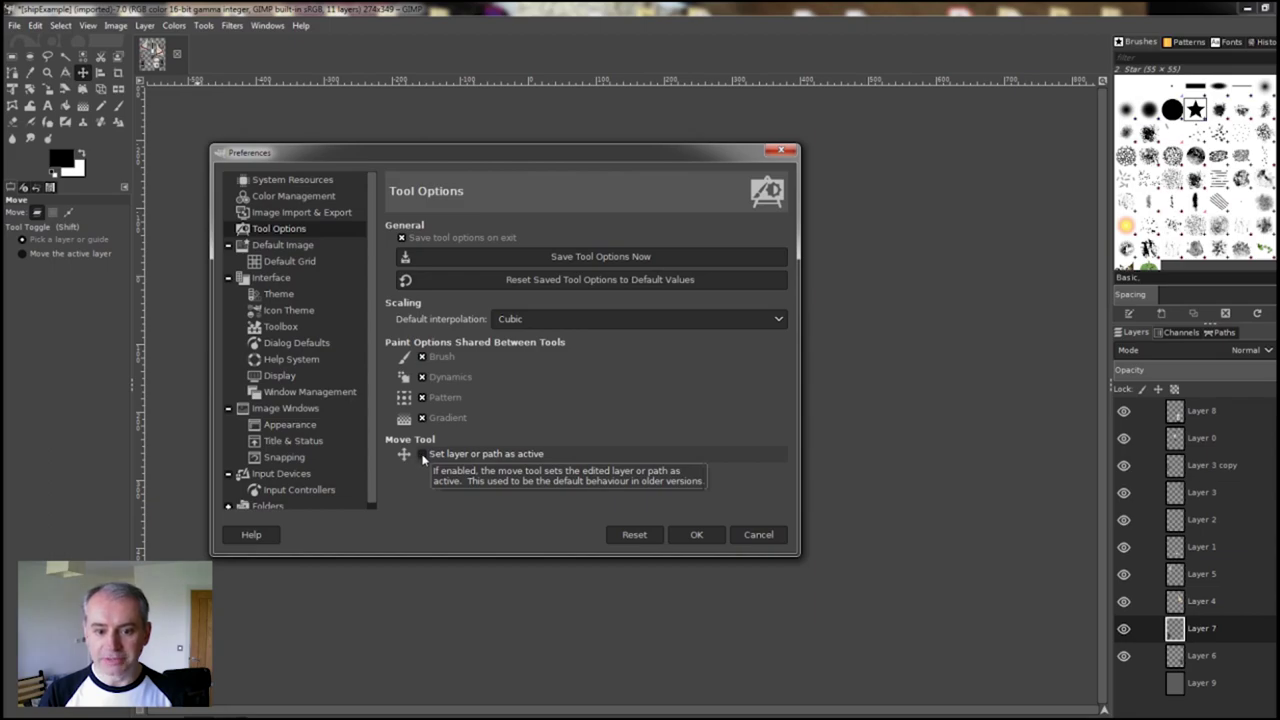
{"action": "left_click", "coordinate": [700, 532]}
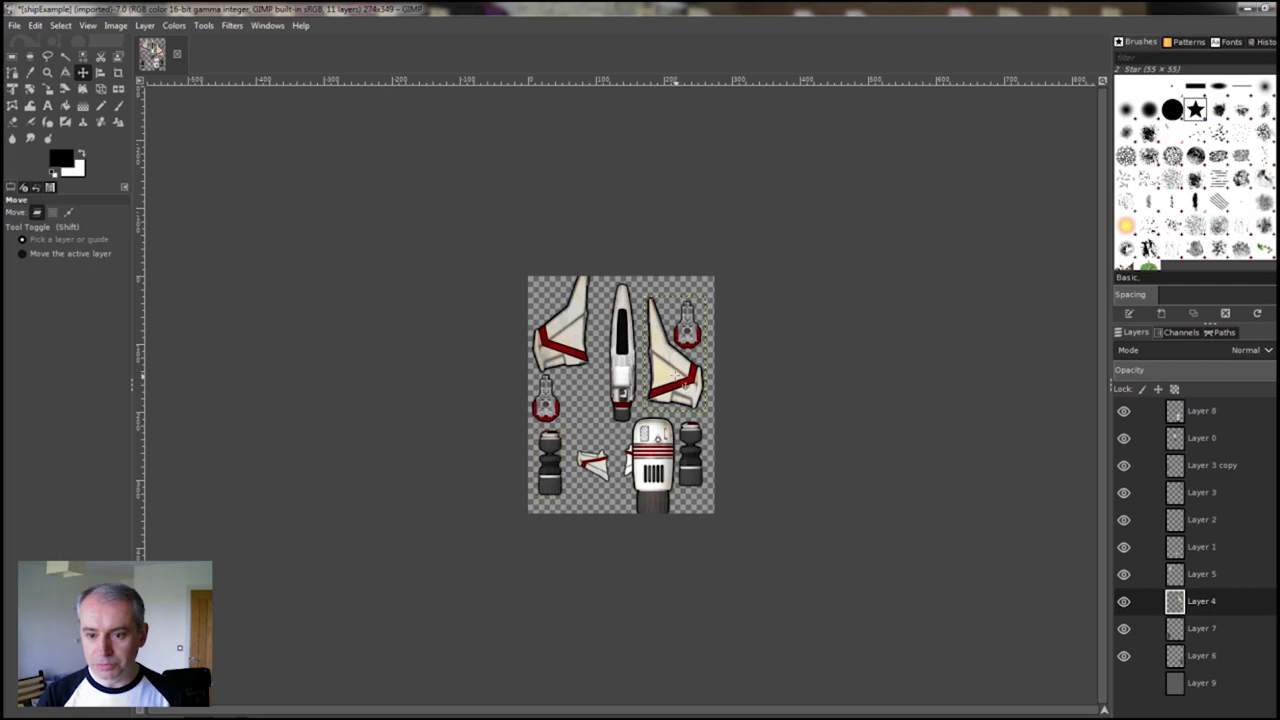
Position the left and right wings close beside the cockpit at roughly matching heights.
{"action": "left_click_drag", "start_coordinate": [688, 388], "coordinate": [664, 380]}
{"action": "left_click_drag", "start_coordinate": [560, 335], "coordinate": [580, 340]}
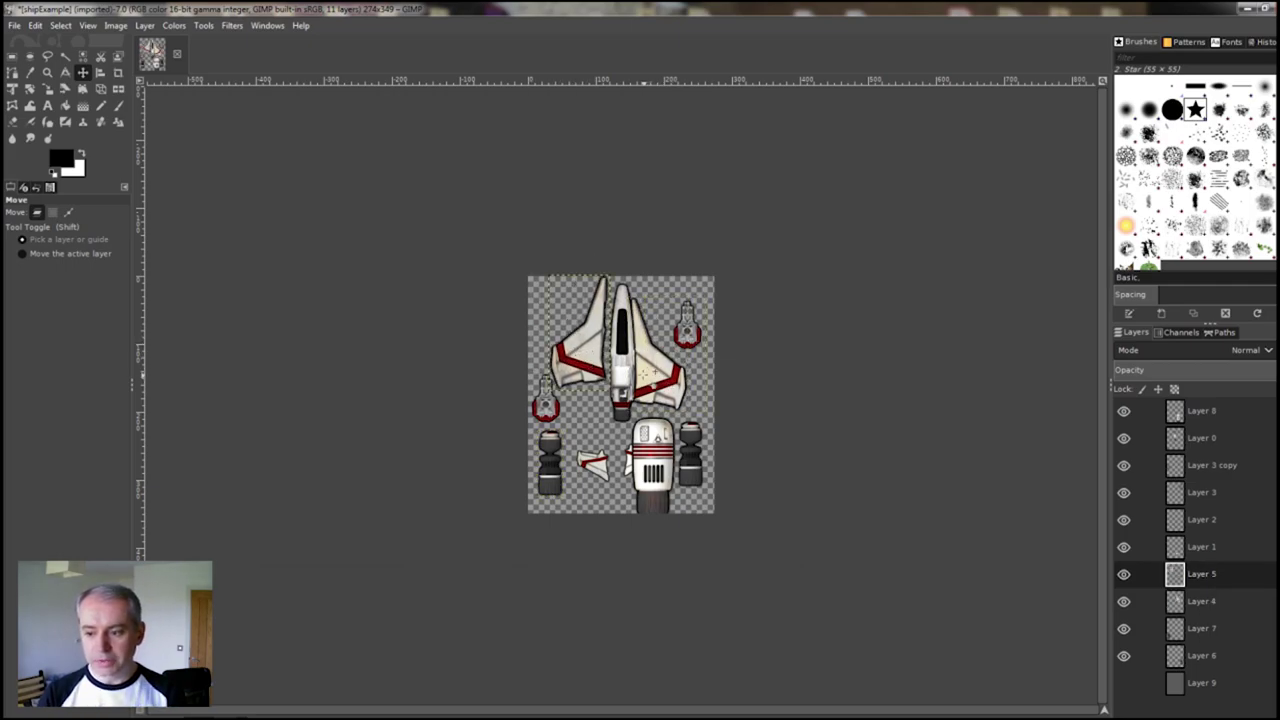
{"action": "left_click_drag", "start_coordinate": [645, 378], "coordinate": [655, 375]}
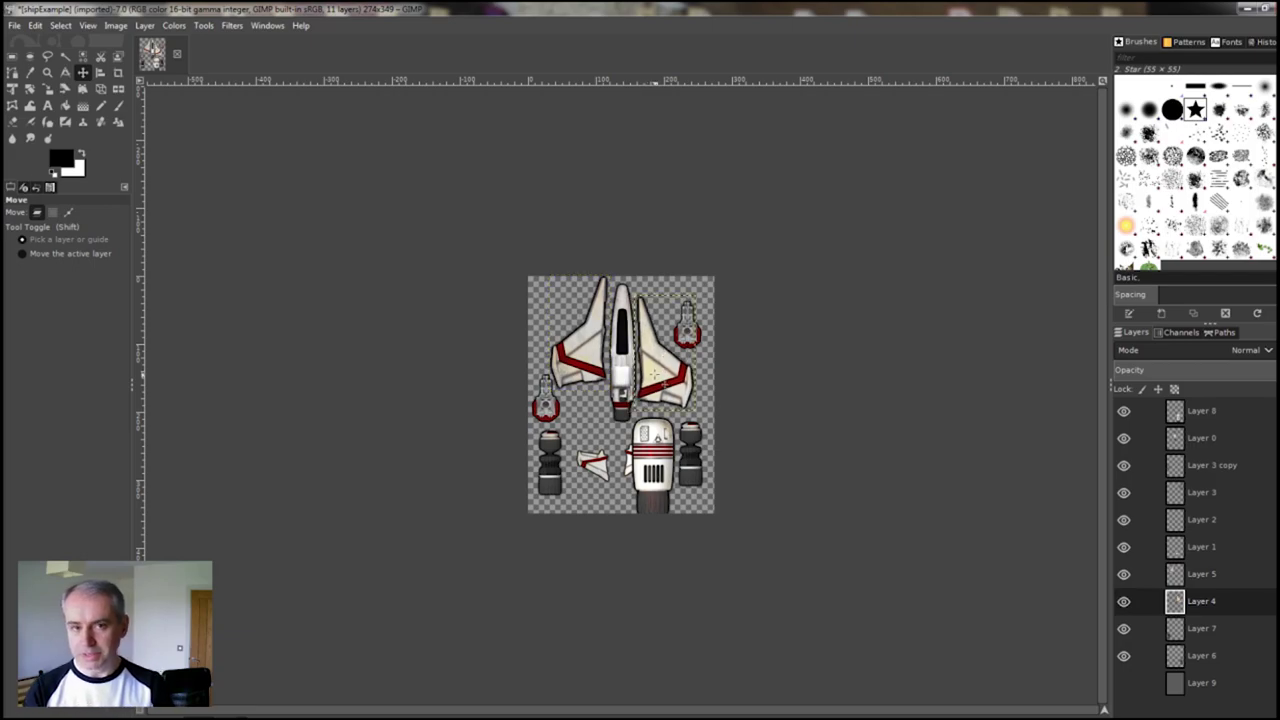
{"action": "left_click_drag", "start_coordinate": [578, 358], "coordinate": [574, 392]}
{"action": "left_click_drag", "start_coordinate": [670, 380], "coordinate": [673, 392]}
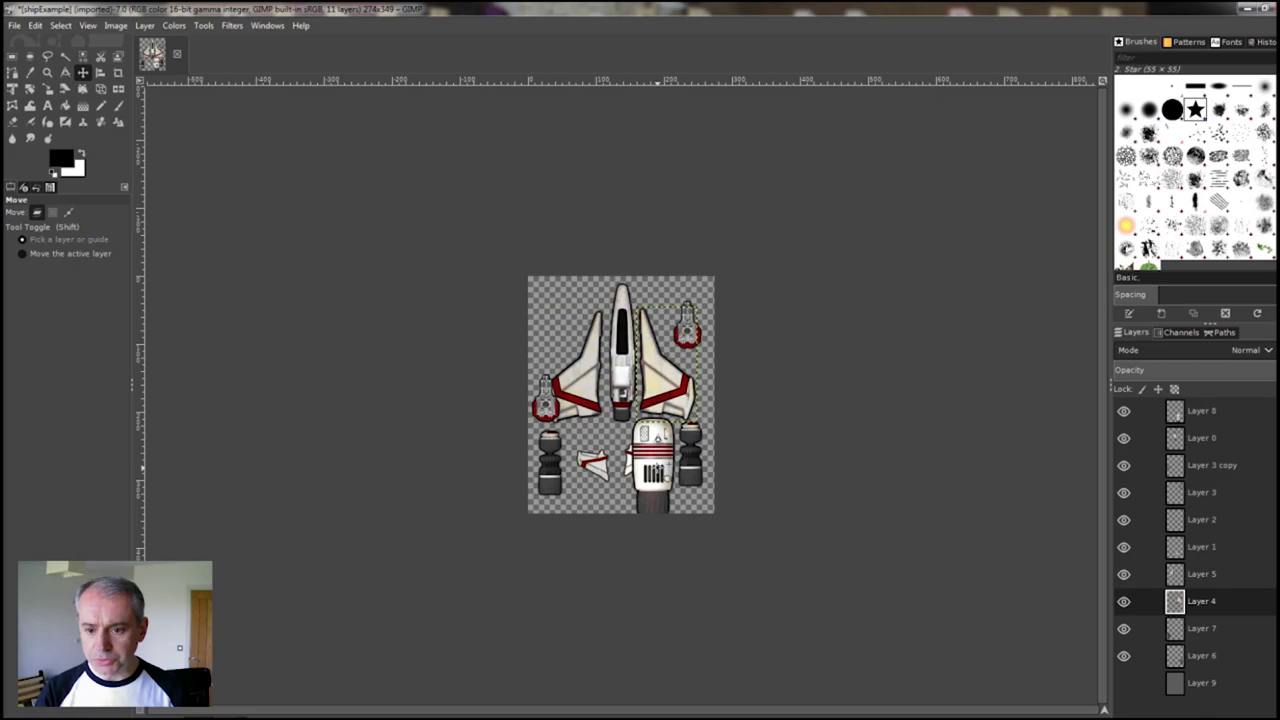
Clear the rear body on Layer 8 and the two small fins on Layers 1 and 2.
{"action": "left_click", "coordinate": [657, 467]}
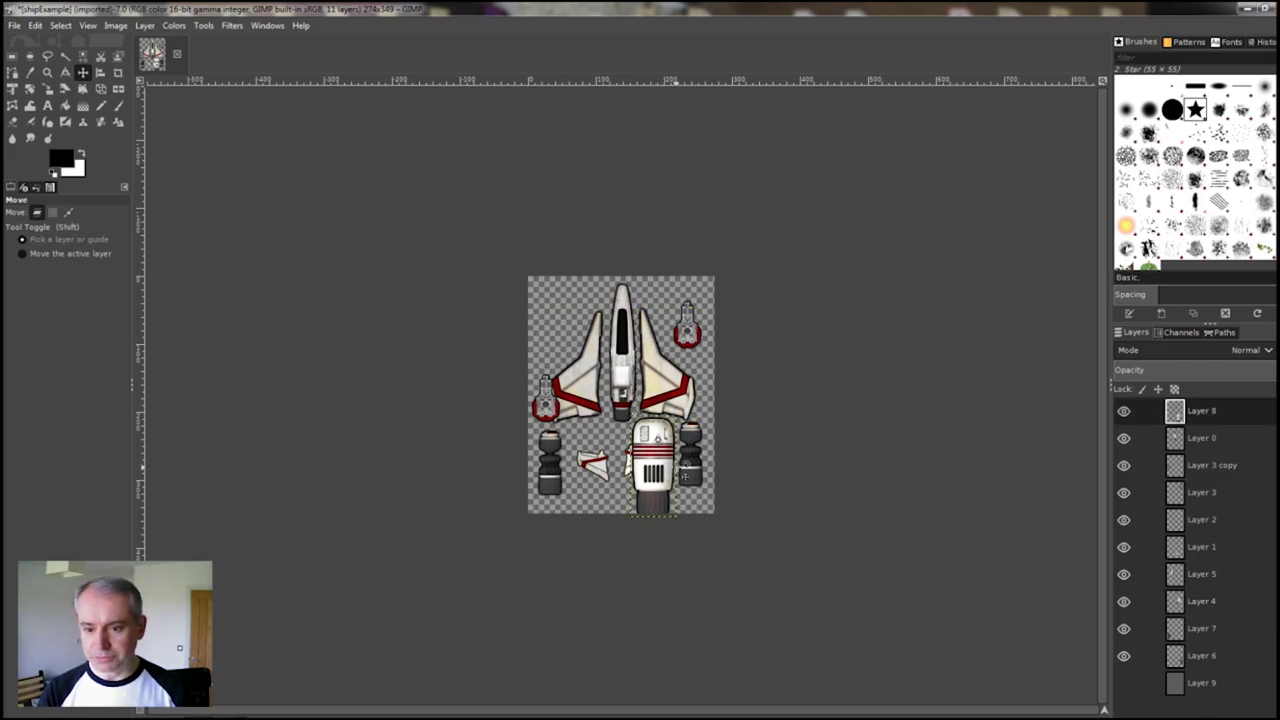
{"action": "left_click_drag", "start_coordinate": [684, 477], "coordinate": [640, 457]}
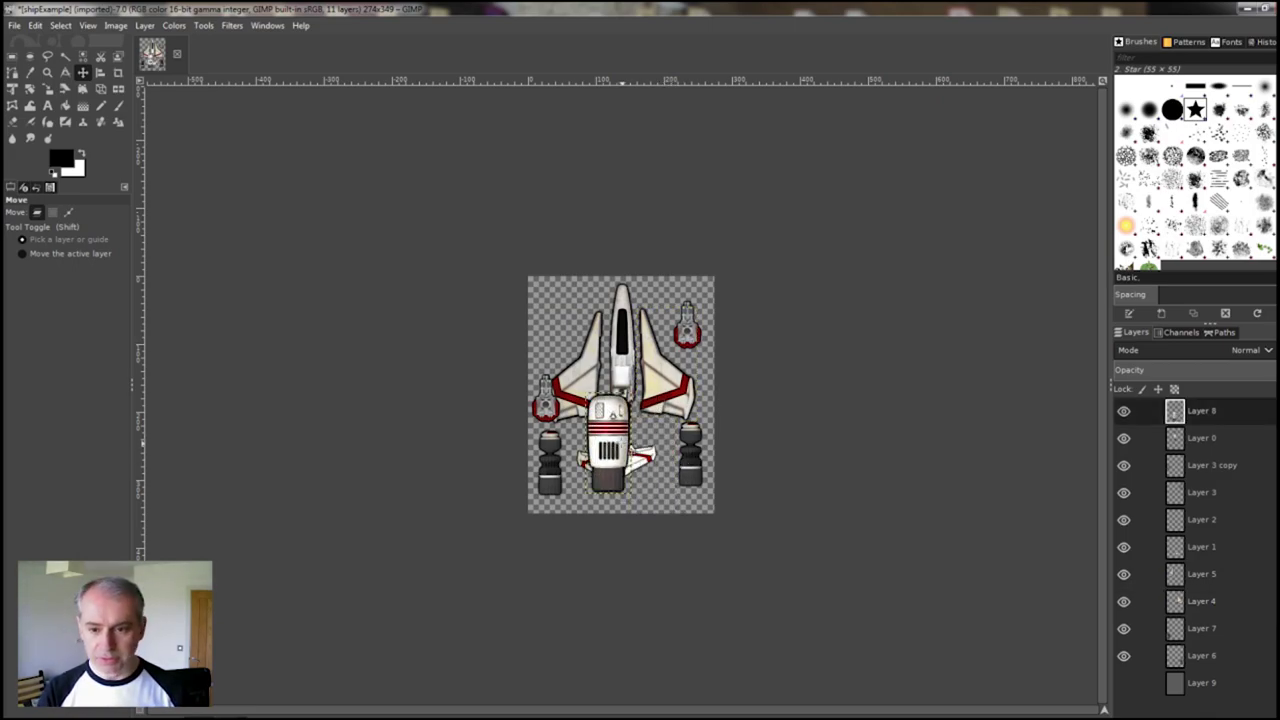
{"action": "key", "text": "Delete"}
{"action": "left_click", "coordinate": [648, 456]}
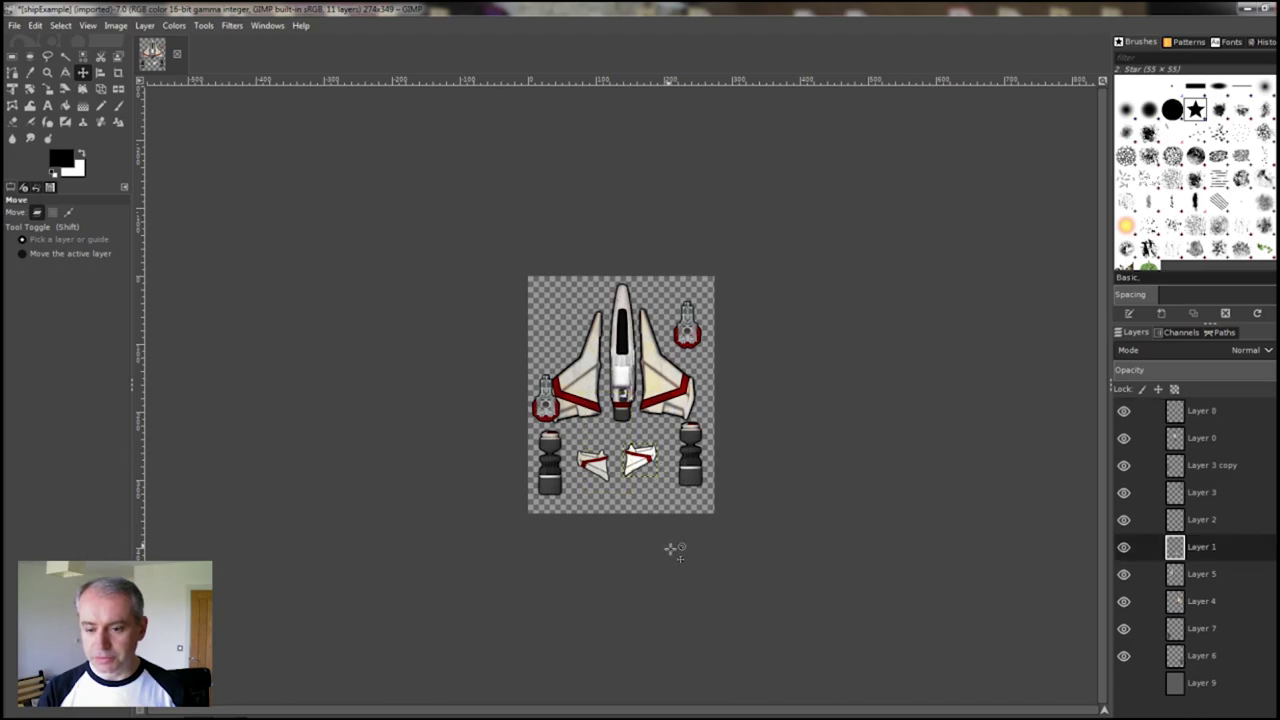
{"action": "key", "text": "Delete"}
{"action": "left_click", "coordinate": [604, 476]}
{"action": "key", "text": "Delete"}
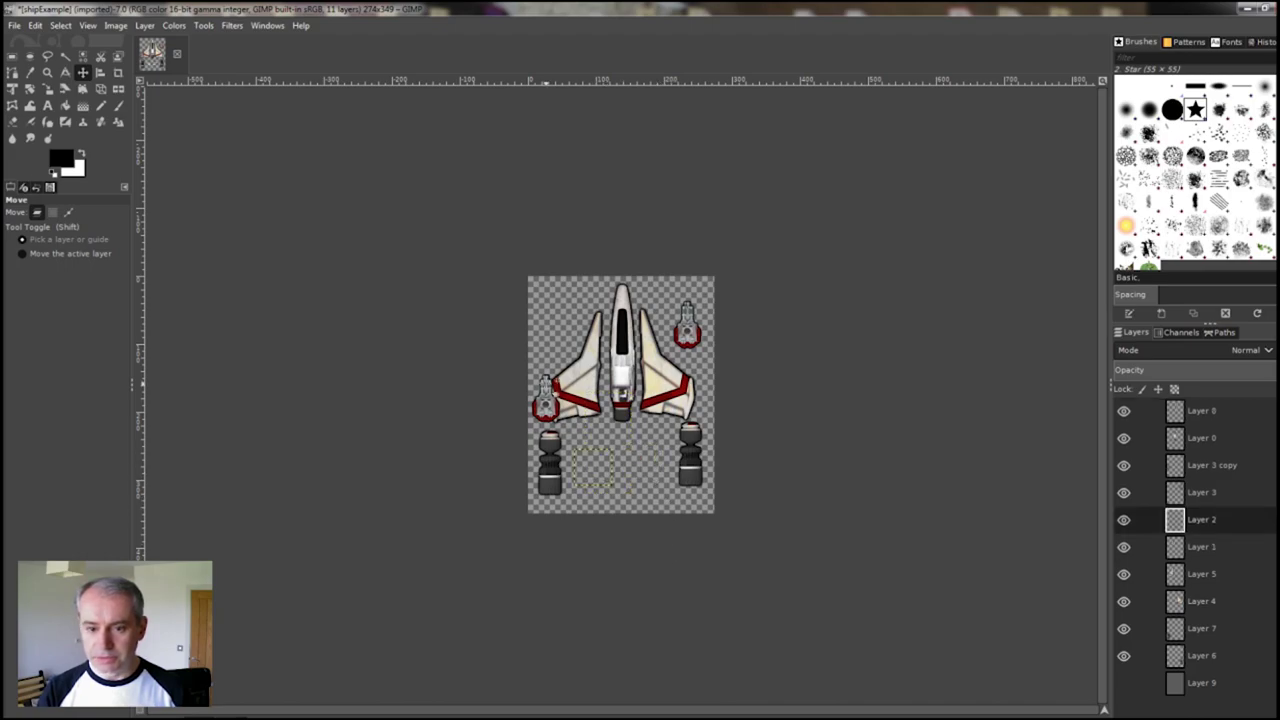
Clear the two small turrets on Layer 3 copy and Layer 3.
{"action": "left_click", "coordinate": [548, 392]}
{"action": "key", "text": "Delete"}
{"action": "left_click", "coordinate": [688, 325]}
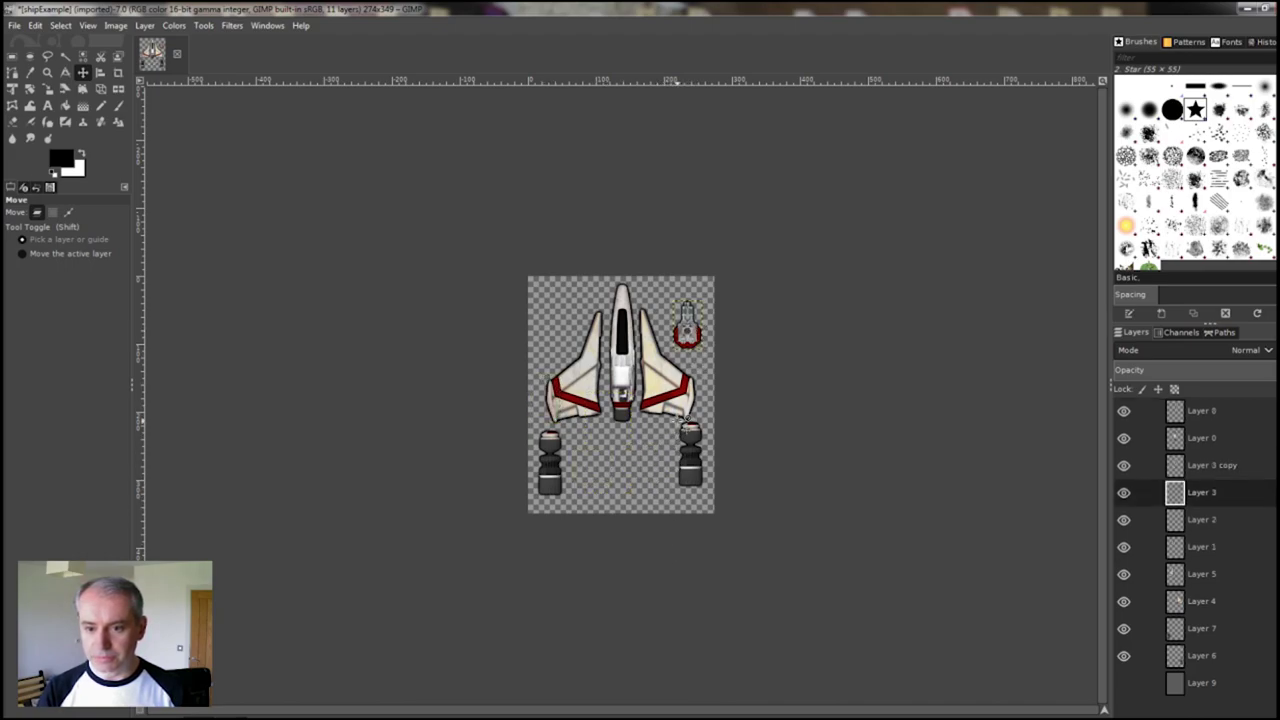
{"action": "key", "text": "Delete"}
Clear the left wing and the two engines on Layers 7 and 6, keeping the cockpit and right wing.
{"action": "left_click_drag", "start_coordinate": [588, 393], "coordinate": [590, 419]}
{"action": "key", "text": "Delete"}
{"action": "left_click", "coordinate": [558, 472]}
{"action": "key", "text": "Delete"}
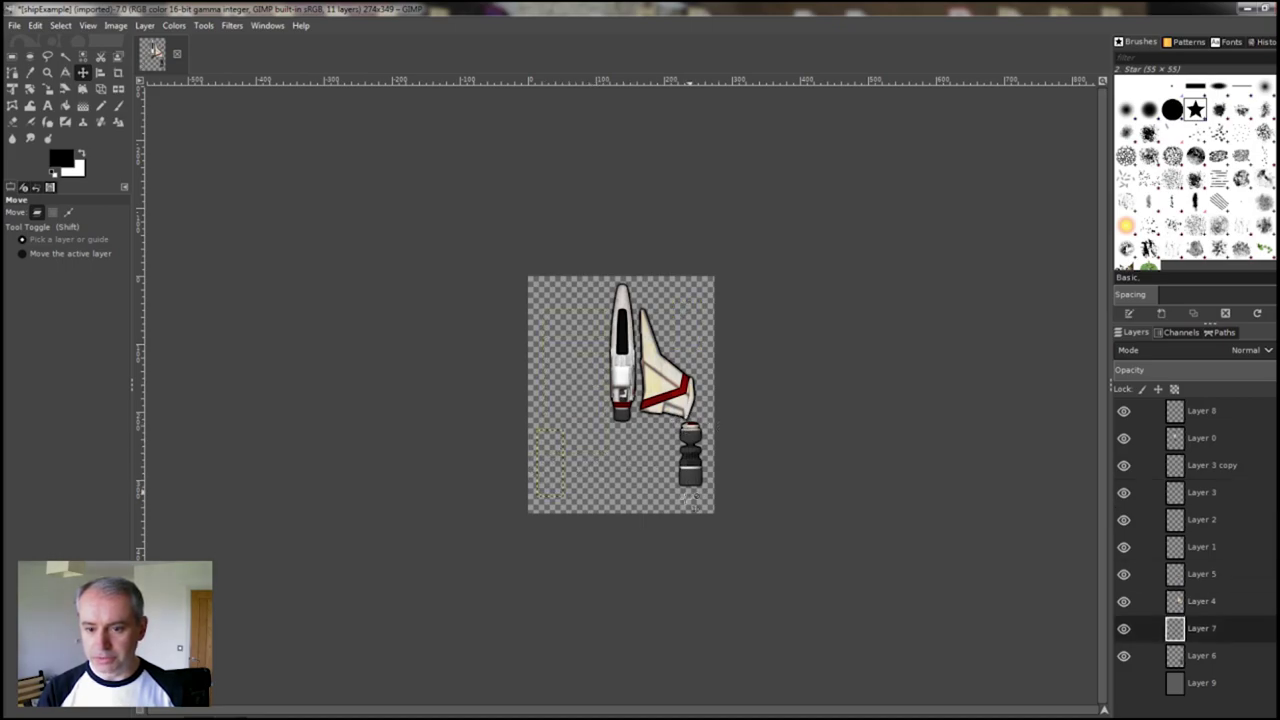
{"action": "left_click", "coordinate": [692, 462]}
{"action": "key", "text": "Delete"}
Move the cockpit and right wing apart toward the left and scale the wing to 105 × 113 px.
{"action": "left_click_drag", "start_coordinate": [624, 372], "coordinate": [594, 387]}
{"action": "left_click_drag", "start_coordinate": [678, 420], "coordinate": [655, 421]}
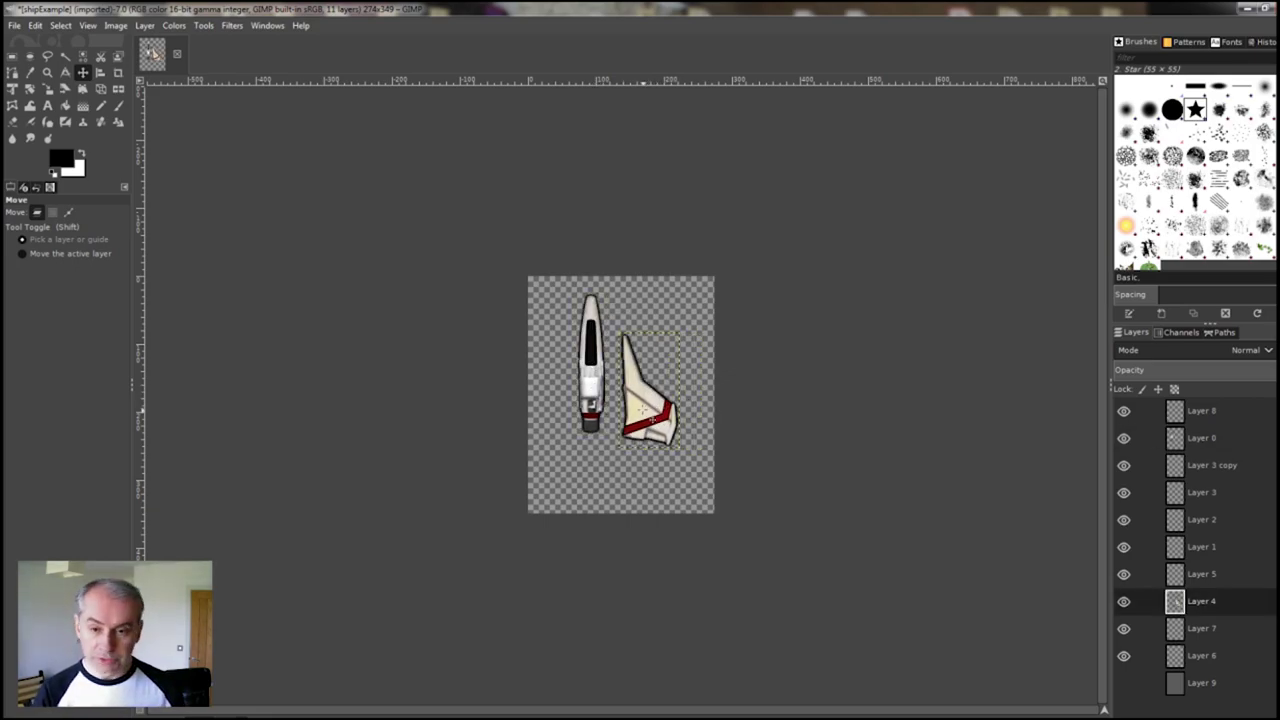
{"action": "key", "text": "shift"}
{"action": "key", "text": "shift+s"}
{"action": "left_click", "coordinate": [645, 405]}
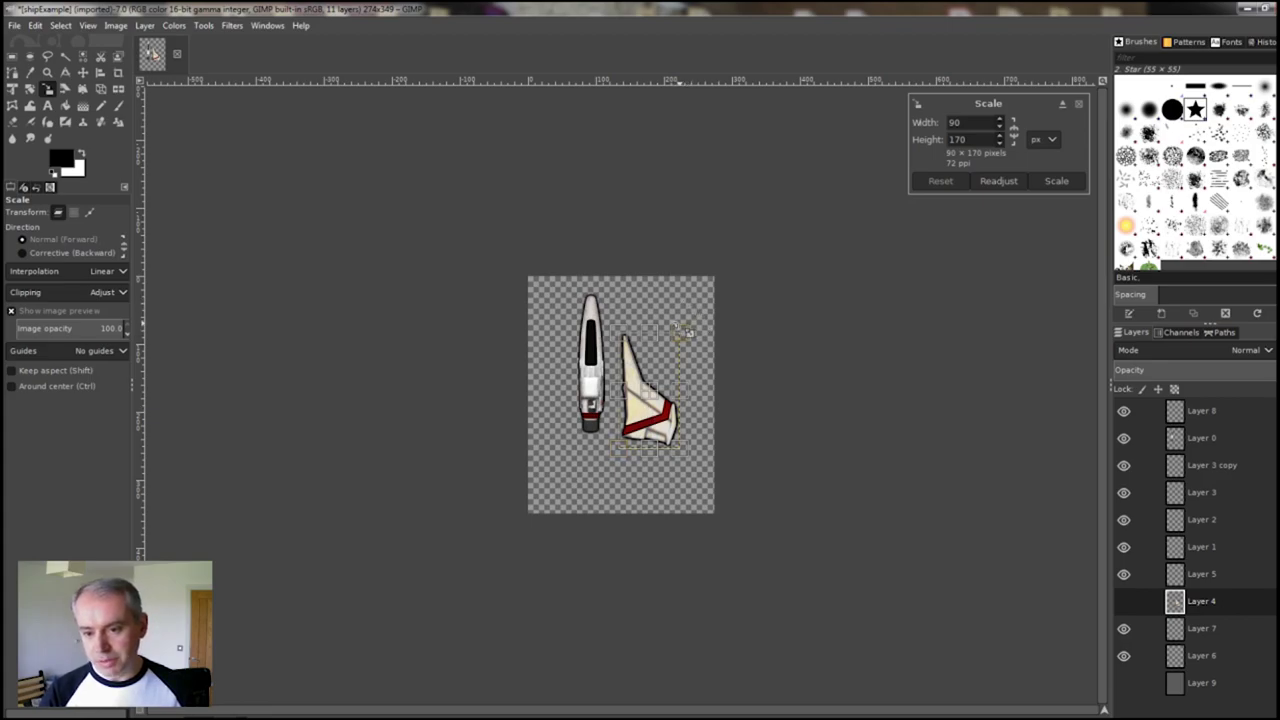
{"action": "left_click_drag", "start_coordinate": [697, 335], "coordinate": [706, 374]}
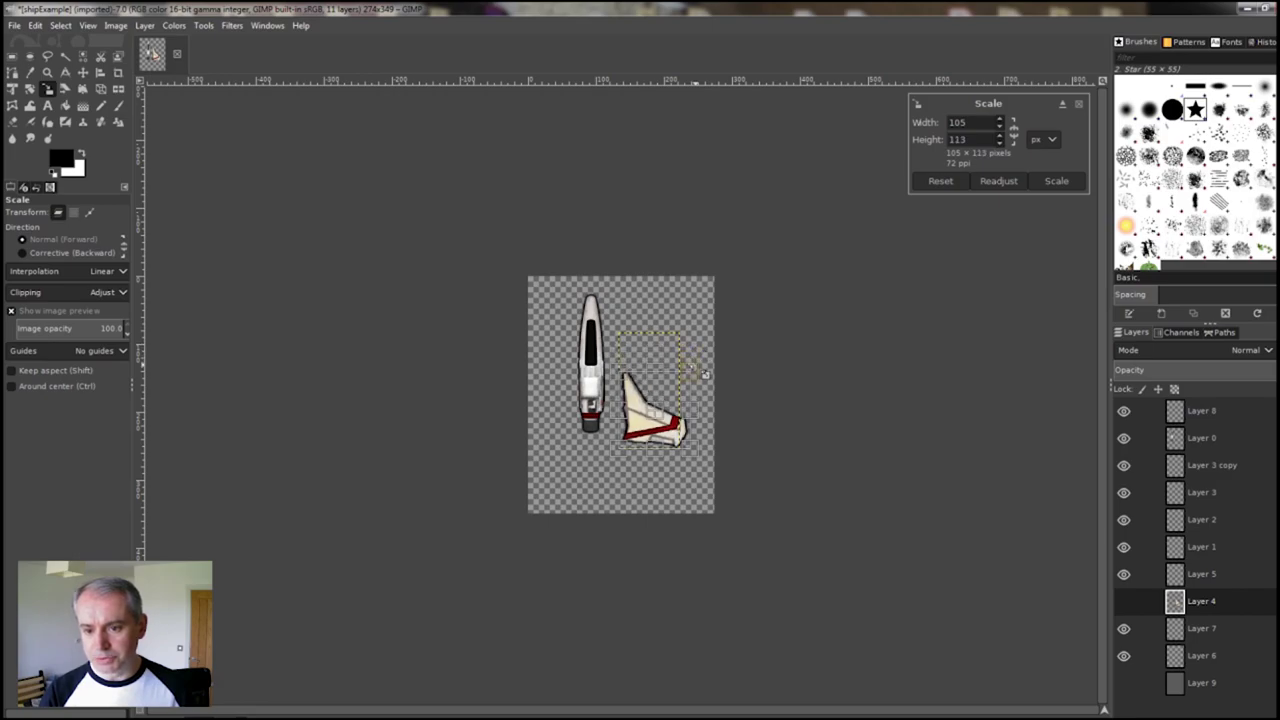
{"action": "left_click", "coordinate": [1056, 181]}
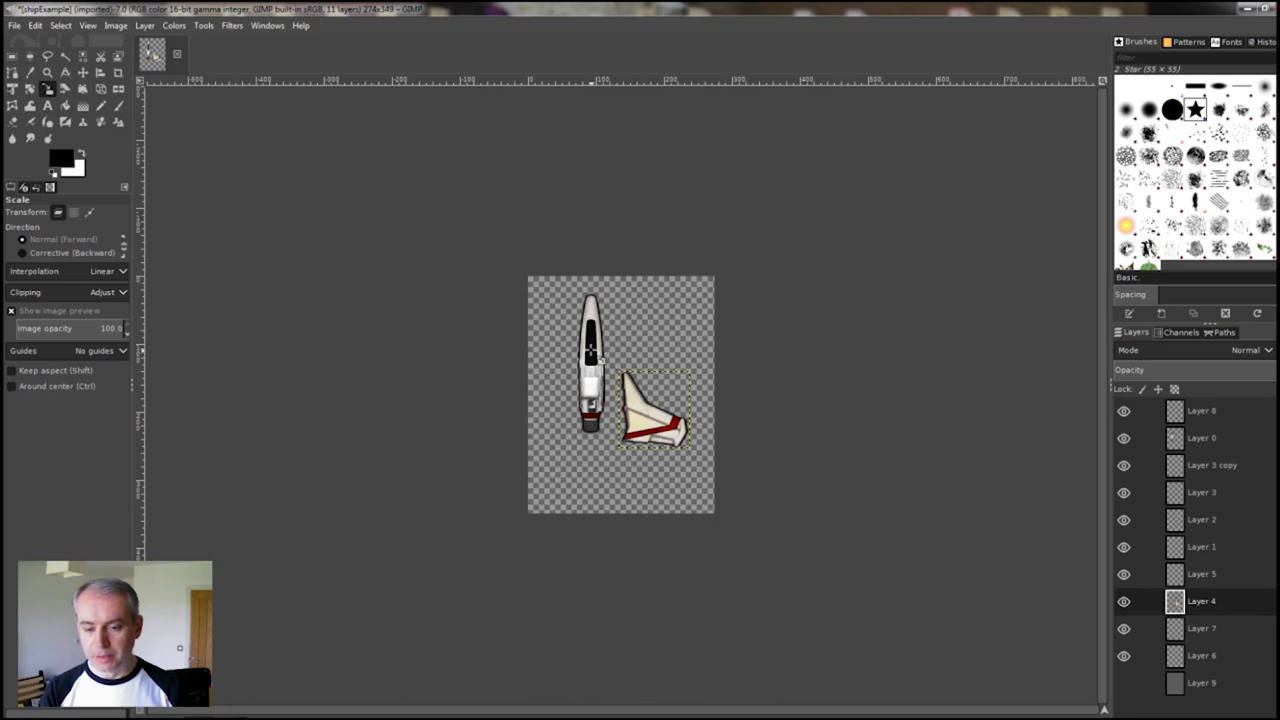
Center the cockpit horizontally on the canvas and move the scaled right wing up against its side.
{"action": "left_click", "coordinate": [591, 350]}
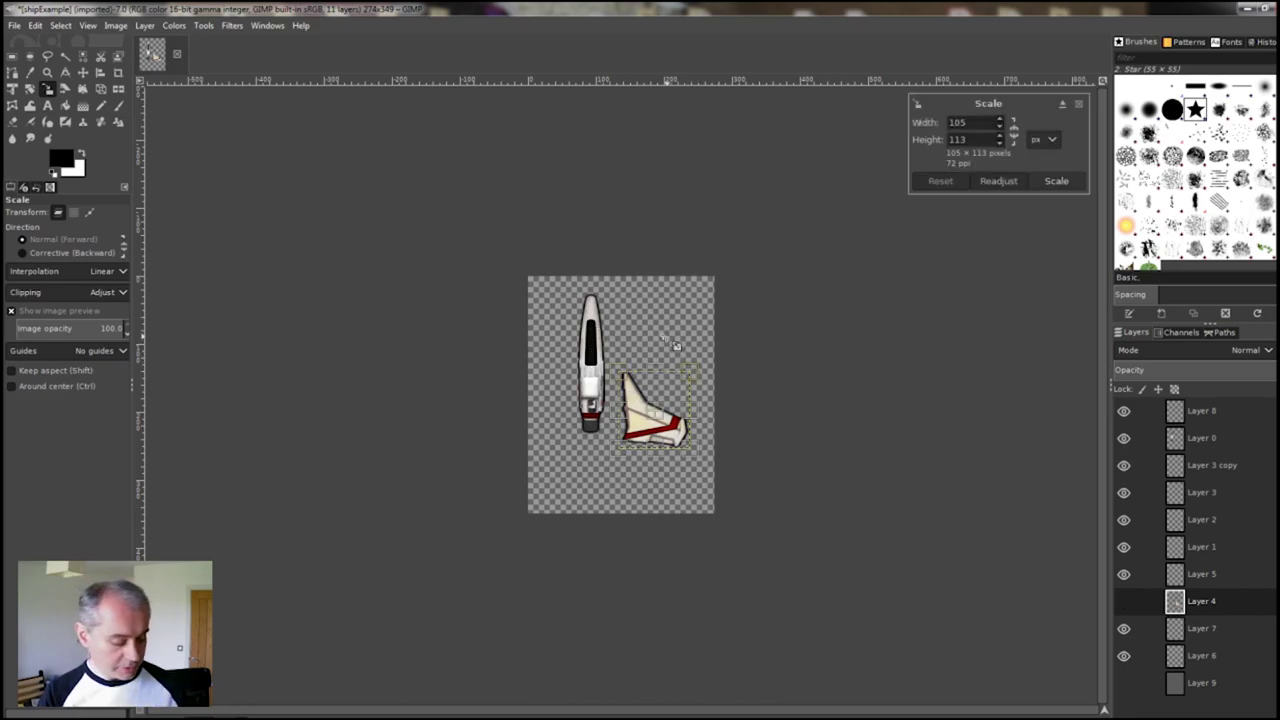
{"action": "key", "text": "m"}
{"action": "left_click", "coordinate": [596, 370]}
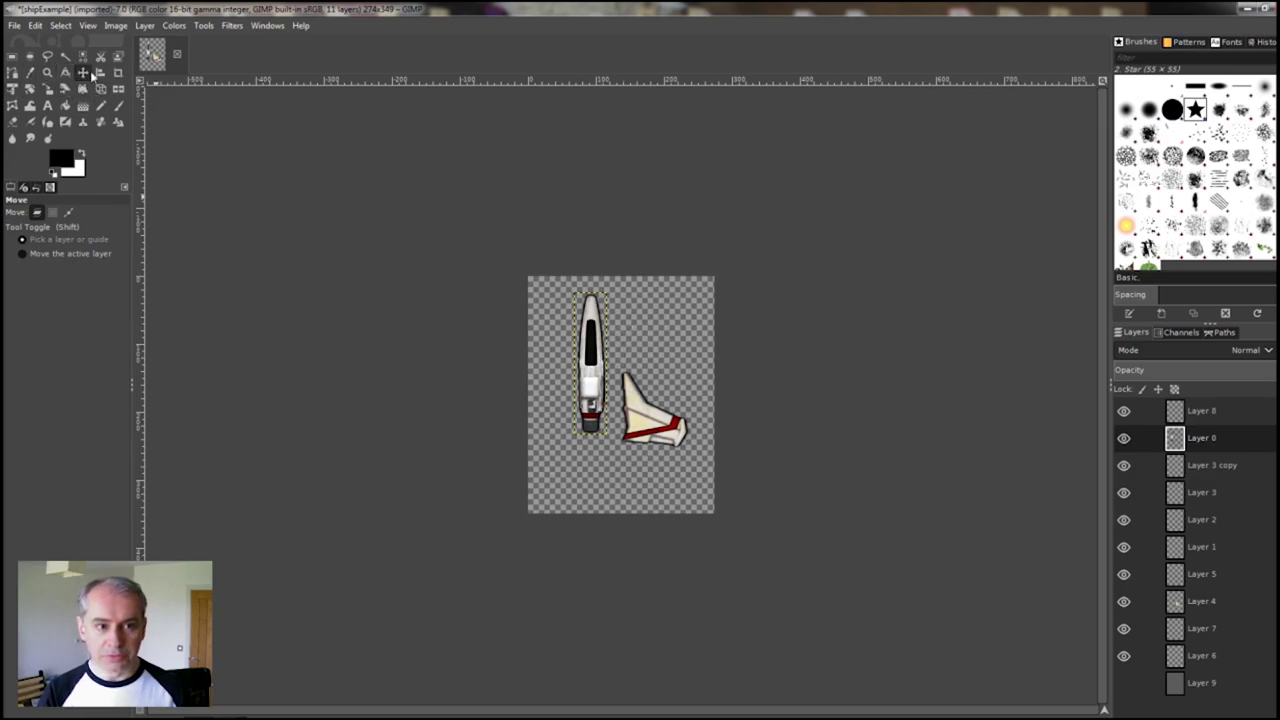
{"action": "left_click_drag", "start_coordinate": [591, 357], "coordinate": [627, 356]}
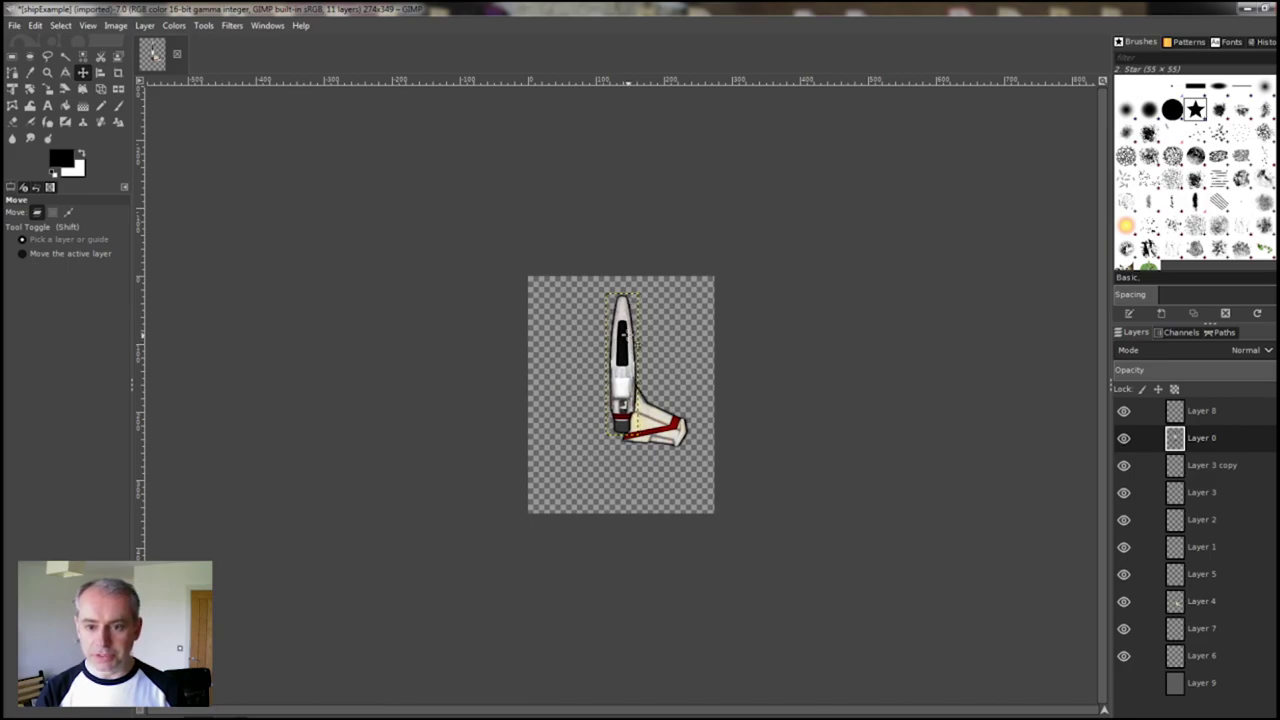
{"action": "key", "text": "Left"}
{"action": "key", "text": "Left"}
{"action": "key", "text": "Down"}
{"action": "key", "text": "Down"}
{"action": "key", "text": "Down"}
{"action": "key", "text": "Down"}
{"action": "key", "text": "Down"}
{"action": "key", "text": "Down"}
{"action": "key", "text": "Down"}
{"action": "key", "text": "Down"}
{"action": "key", "text": "Down"}
{"action": "key", "text": "Down"}
{"action": "key", "text": "Down"}
{"action": "key", "text": "Down"}
{"action": "key", "text": "Down"}
{"action": "key", "text": "Down"}
{"action": "key", "text": "Down"}
{"action": "key", "text": "Down"}
{"action": "left_click_drag", "start_coordinate": [657, 451], "coordinate": [664, 414]}
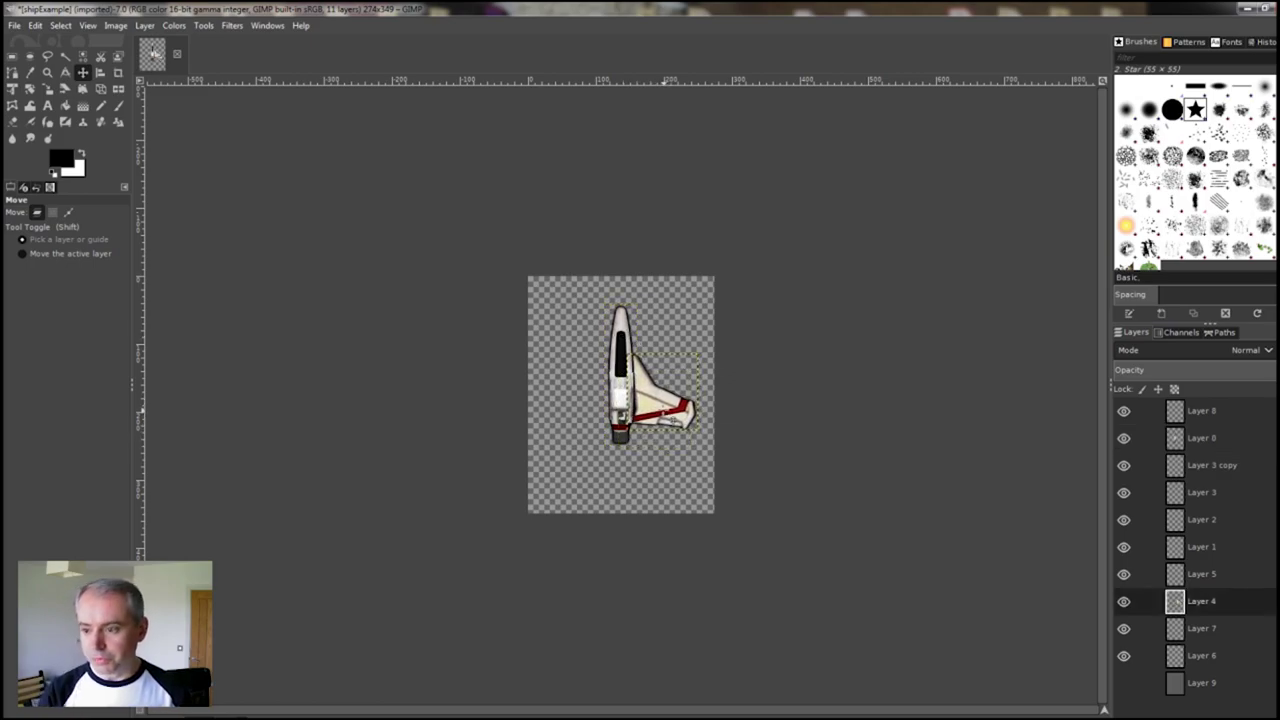
Duplicate the right wing's Layer 4 and place the copy on the cockpit's left side.
{"action": "right_click", "coordinate": [1235, 607]}
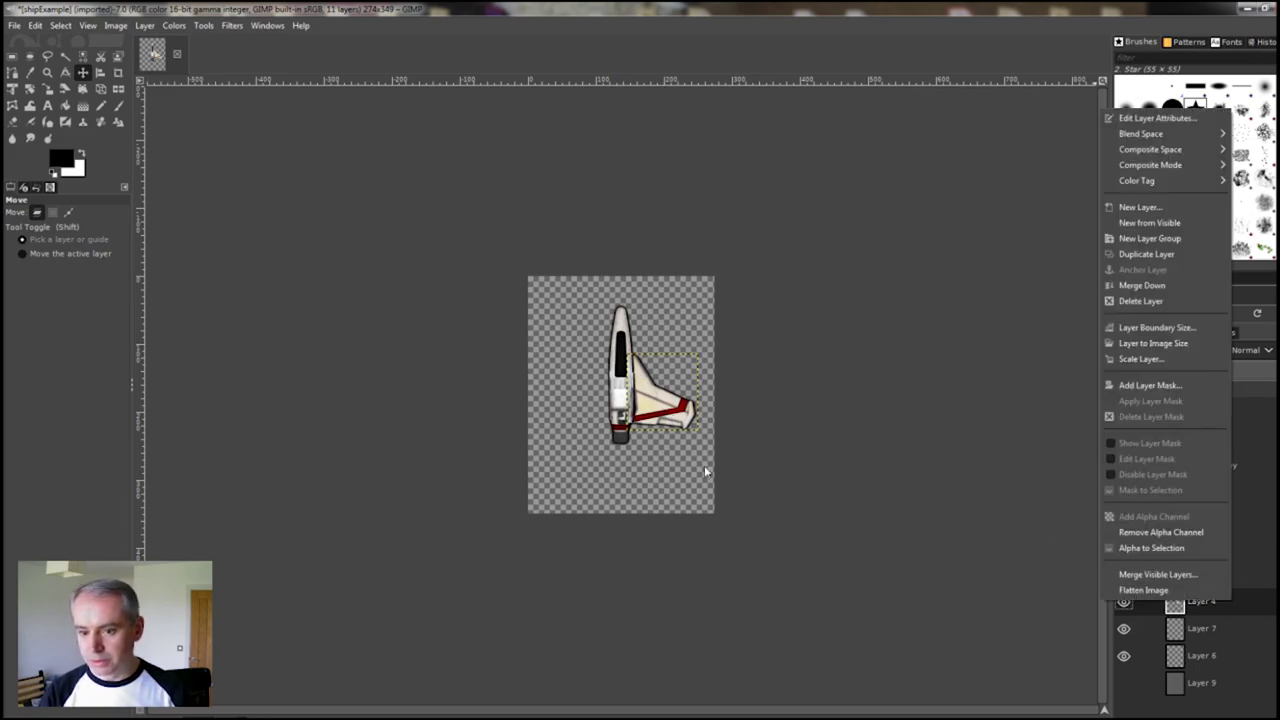
{"action": "left_click", "coordinate": [662, 405]}
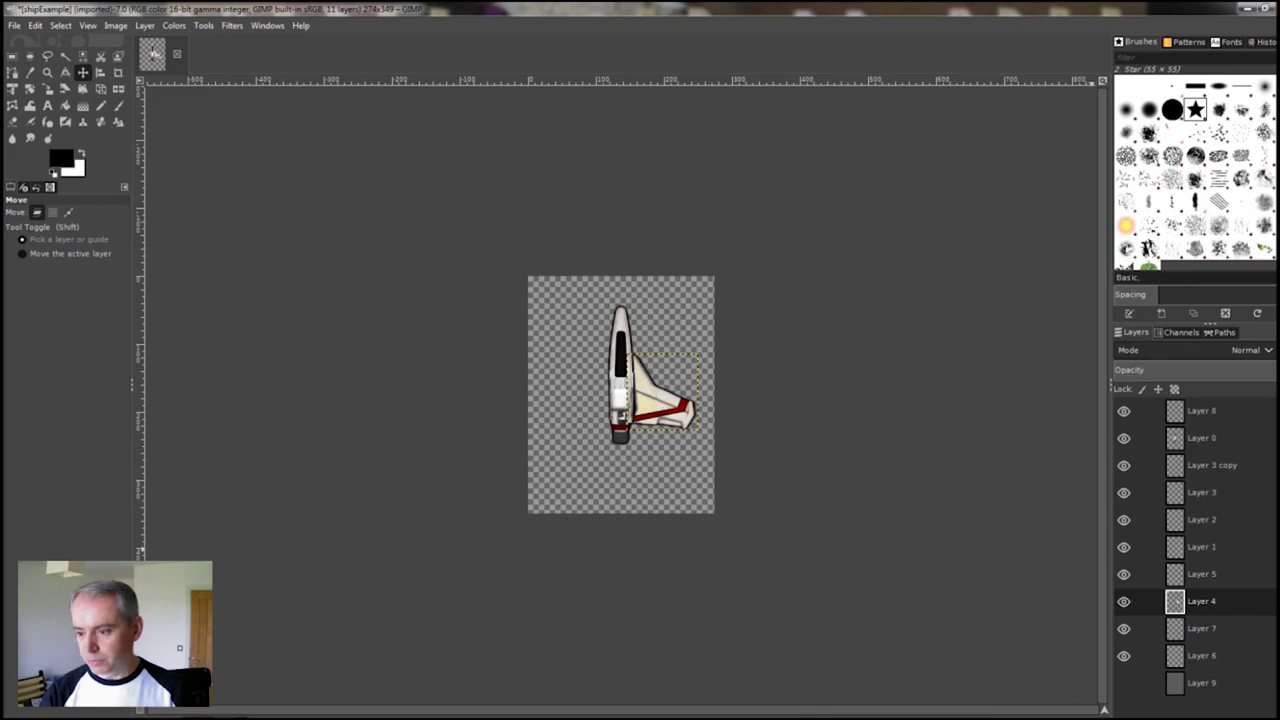
{"action": "right_click", "coordinate": [1219, 604]}
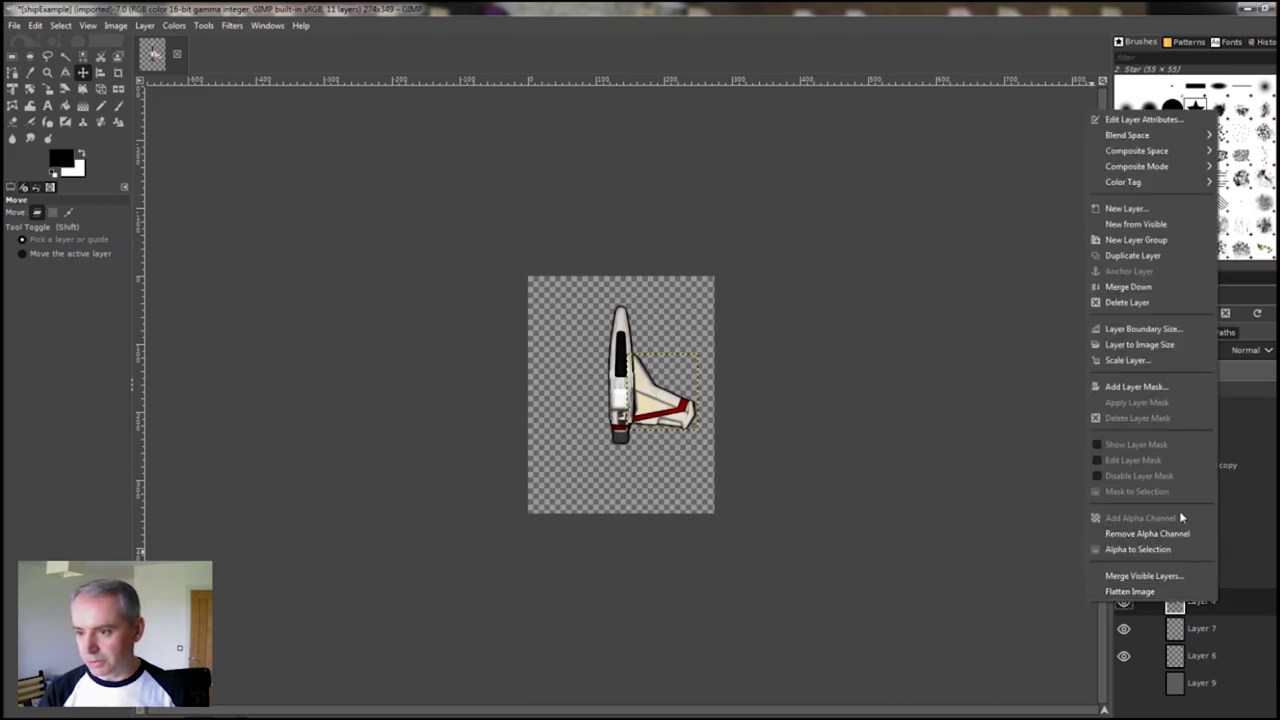
{"action": "left_click", "coordinate": [1147, 256]}
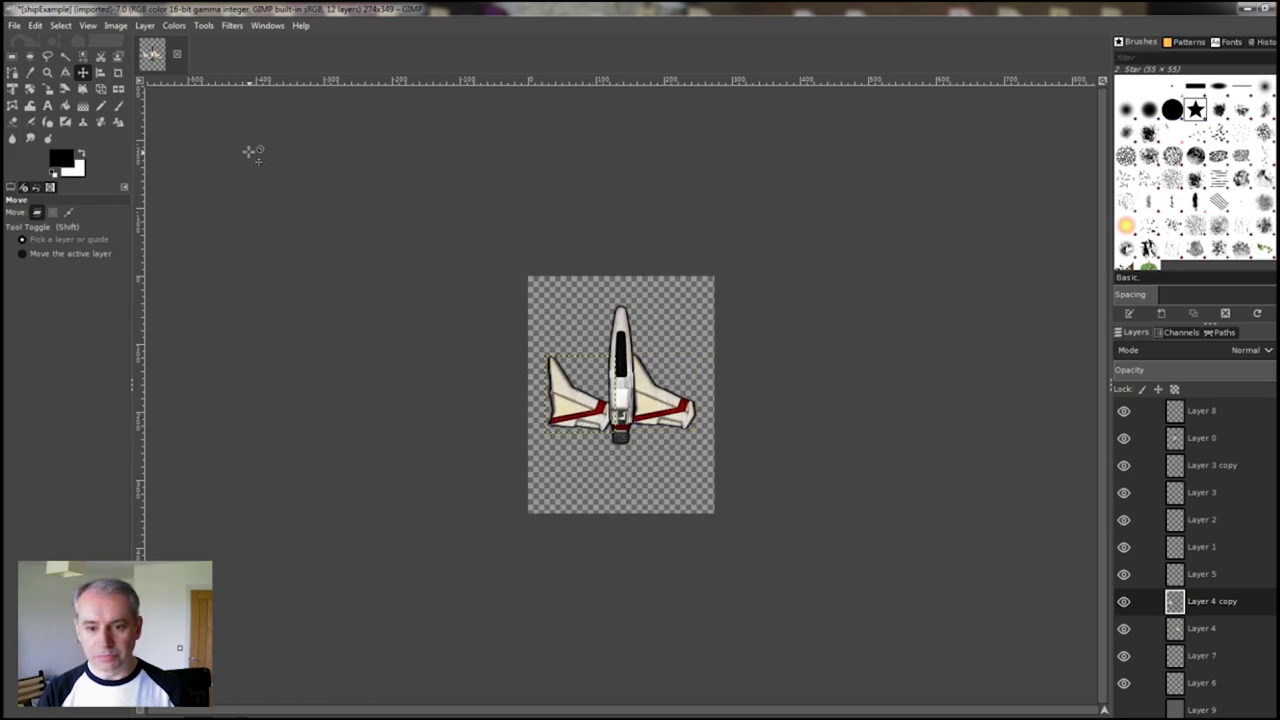
Flip the wing copy horizontally and align it with the height of the right wing.
{"action": "left_click", "coordinate": [144, 27]}
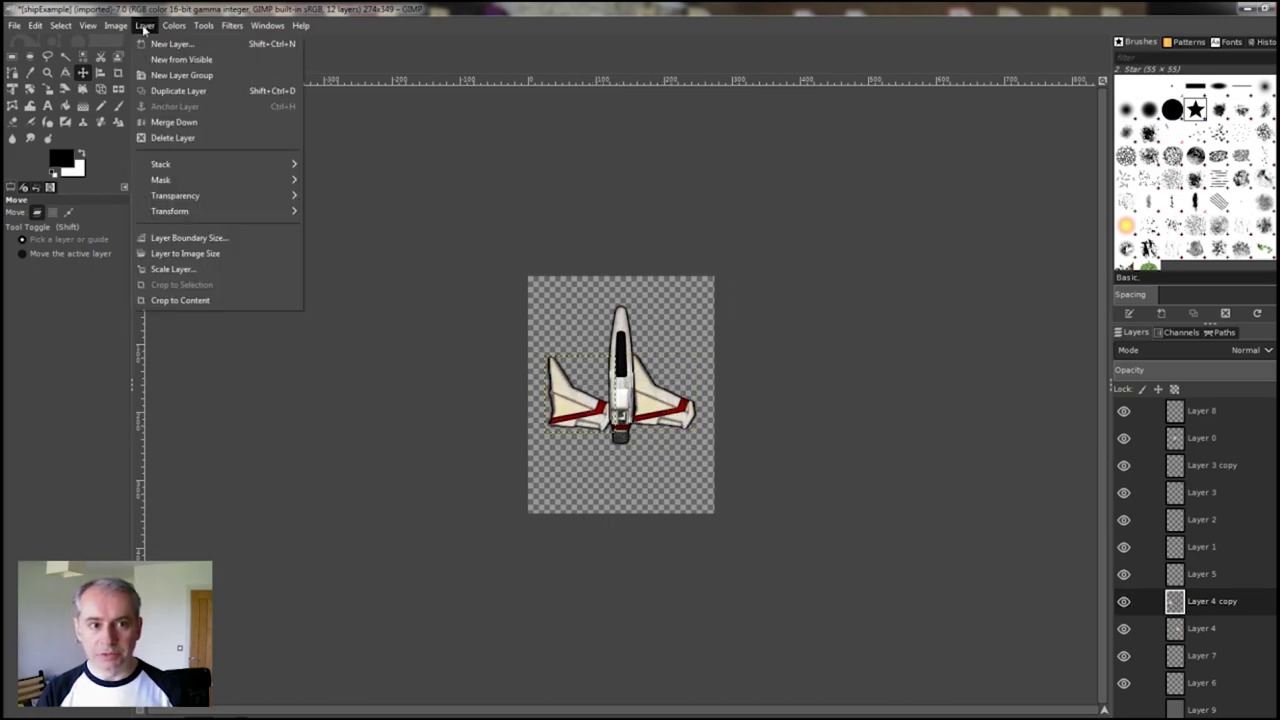
{"action": "mouse_move", "coordinate": [200, 213]}
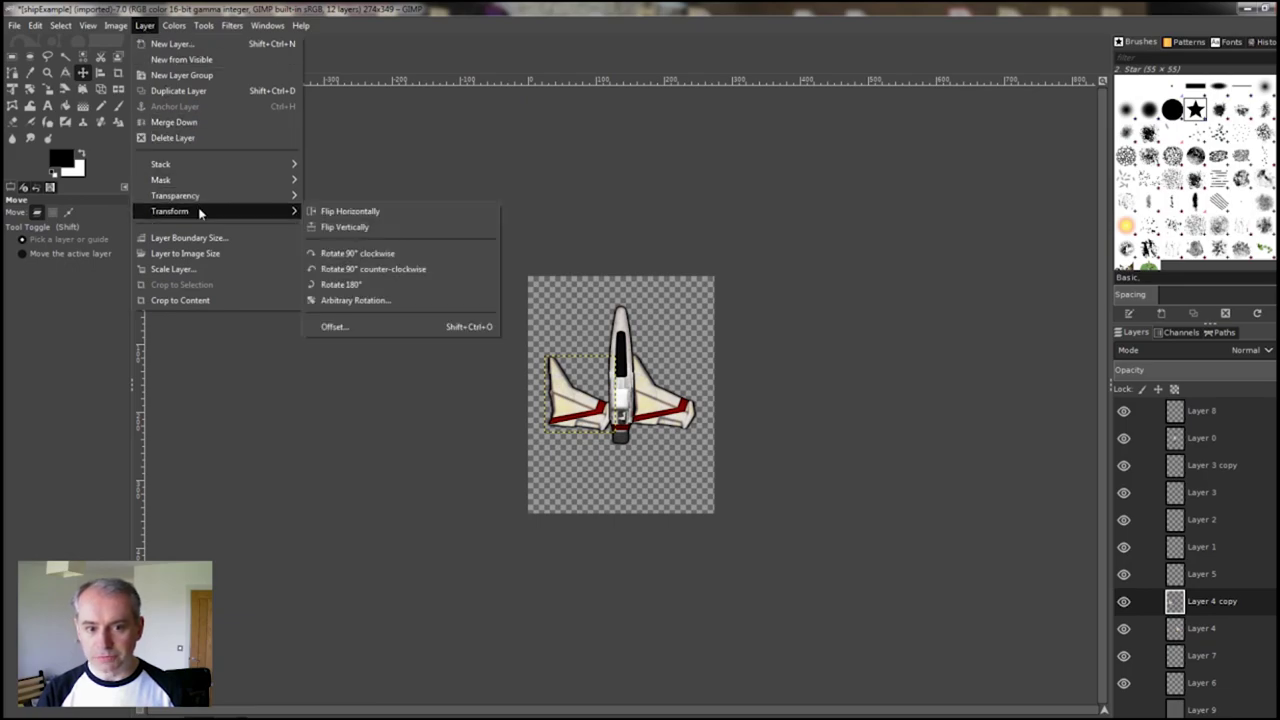
{"action": "left_click", "coordinate": [364, 214]}
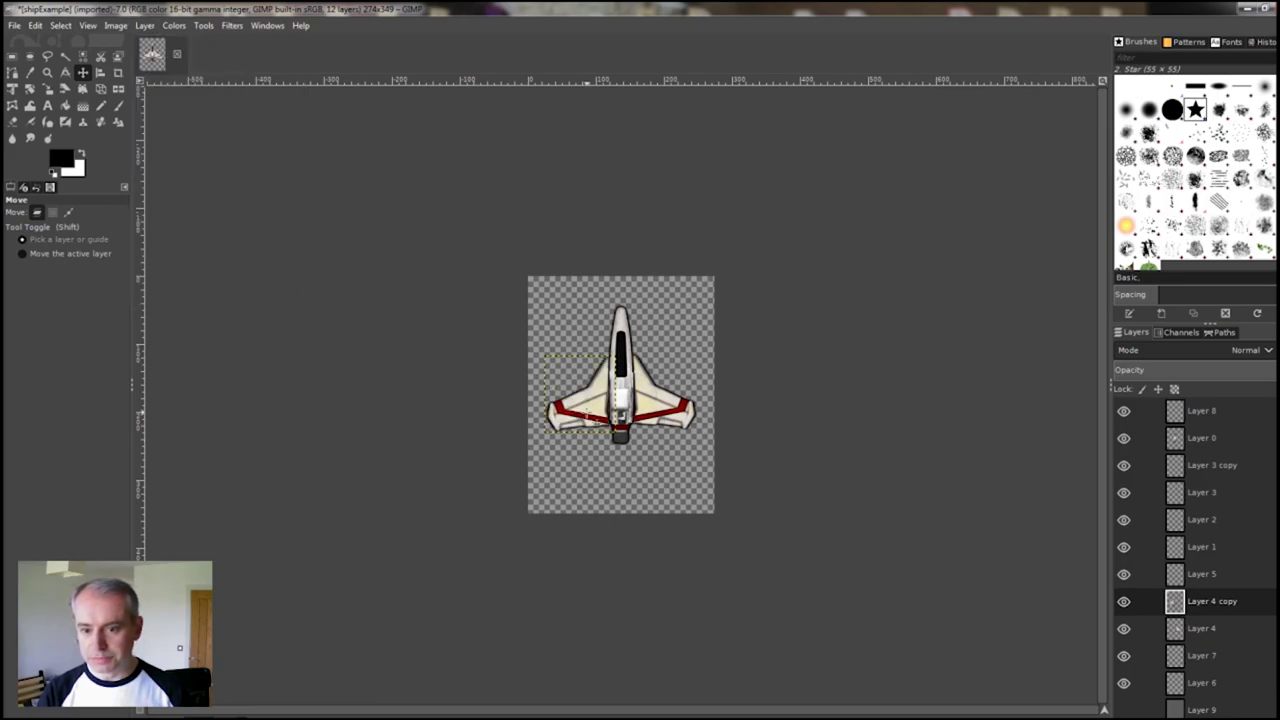
{"action": "mouse_move", "coordinate": [583, 402]}
{"action": "left_mouse_down"}
{"action": "mouse_move", "coordinate": [637, 397]}
{"action": "mouse_move", "coordinate": [570, 400]}
{"action": "mouse_move", "coordinate": [583, 393]}
{"action": "left_mouse_up"}
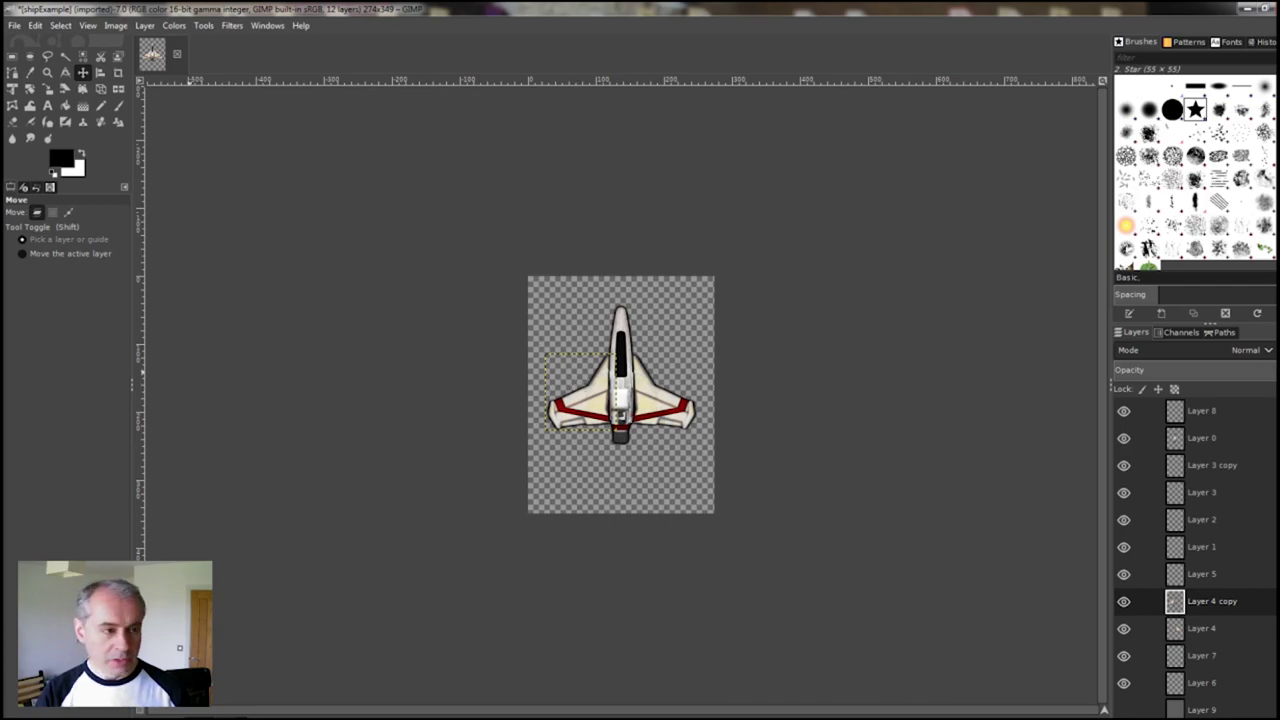
Bring TurretBeamCarrier.png from the Workshop Ship Pack folder into the image as a layer, converting its color profile.
{"action": "key", "text": "alt+Tab"}
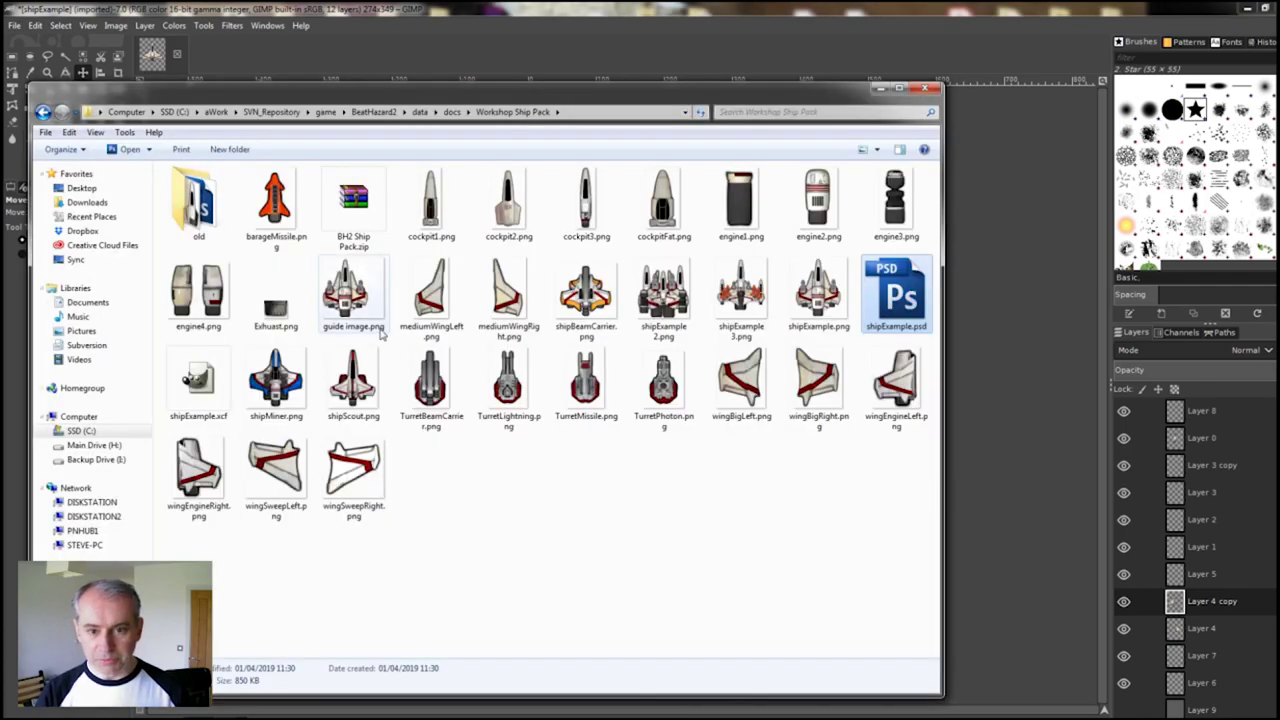
{"action": "left_click_drag", "start_coordinate": [270, 97], "coordinate": [127, 252]}
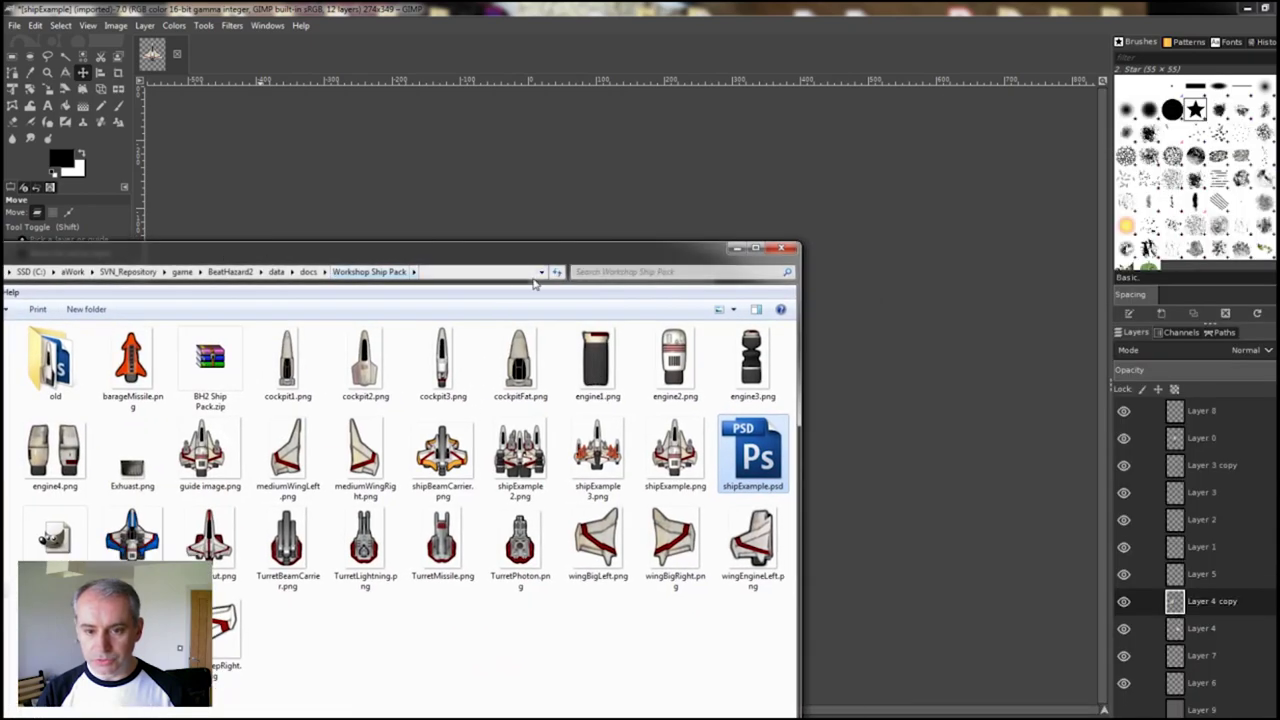
{"action": "left_click_drag", "start_coordinate": [557, 258], "coordinate": [408, 113]}
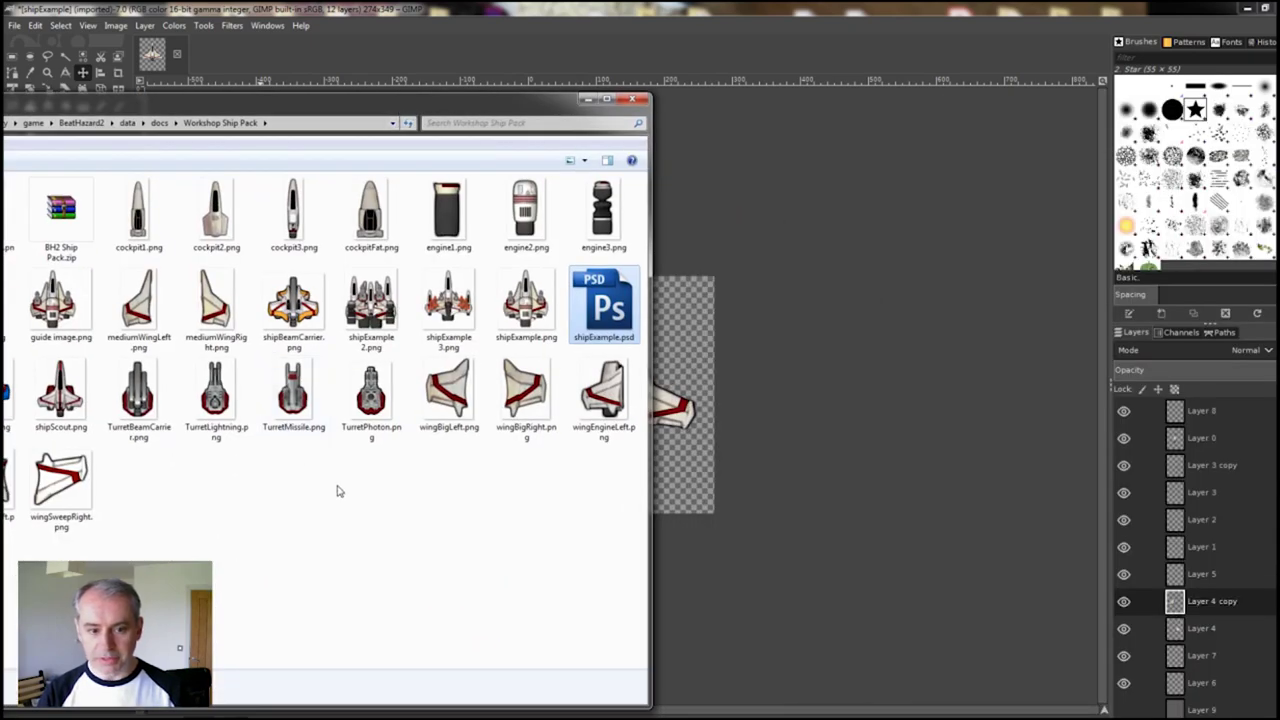
{"action": "left_click", "coordinate": [137, 395]}
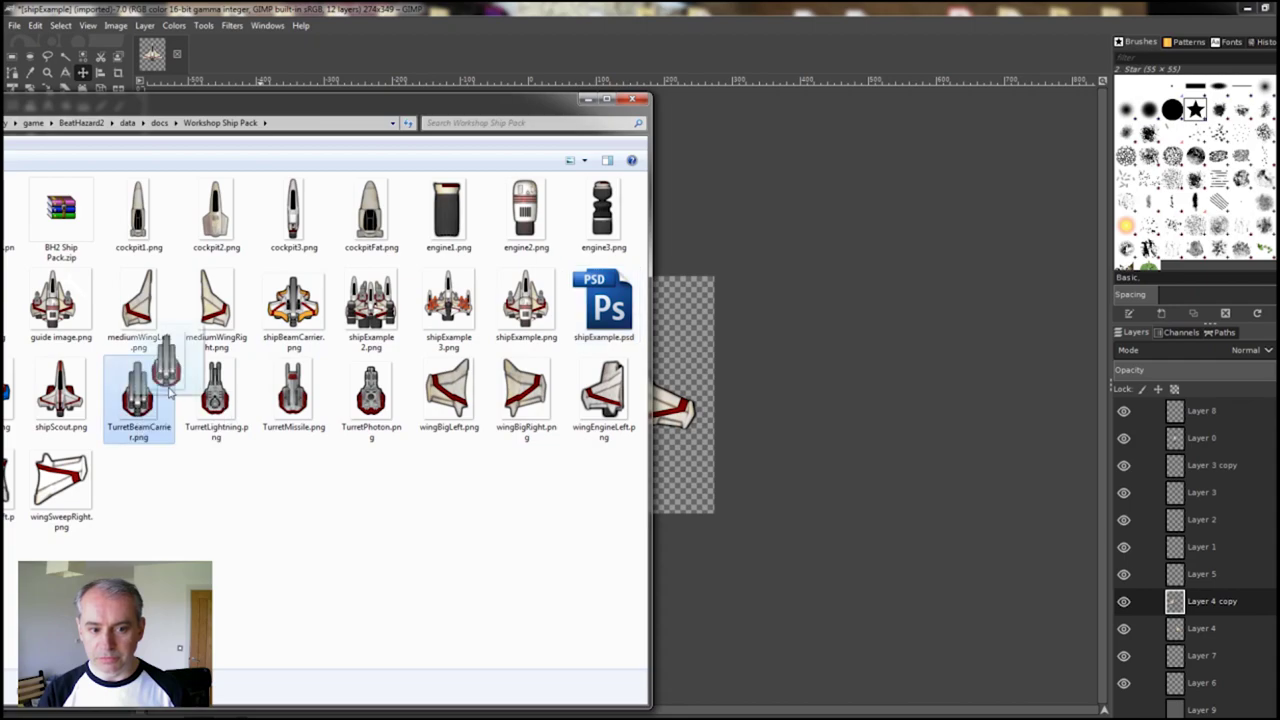
{"action": "left_click", "coordinate": [800, 378]}
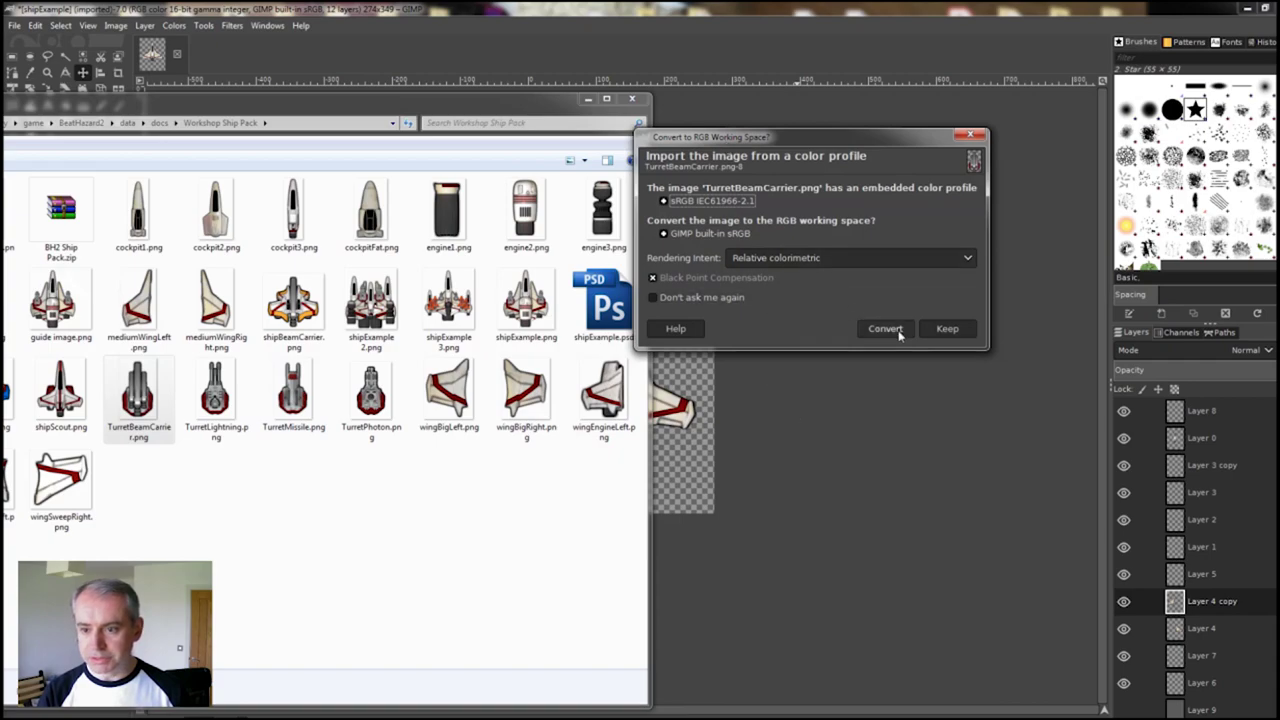
{"action": "left_click", "coordinate": [885, 329]}
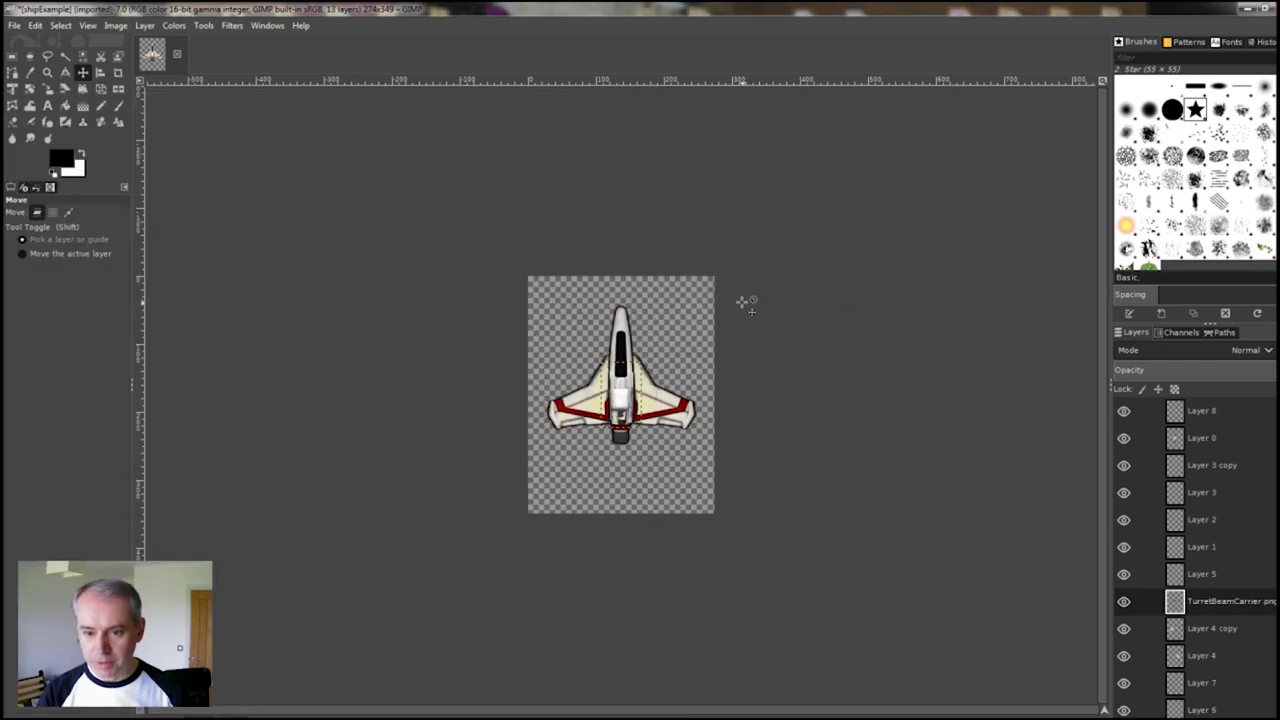
Adjust the cockpit's vertical position slightly between the two wings.
{"action": "mouse_move", "coordinate": [624, 391]}
{"action": "left_mouse_down"}
{"action": "mouse_move", "coordinate": [641, 389]}
{"action": "mouse_move", "coordinate": [623, 396]}
{"action": "left_mouse_up"}
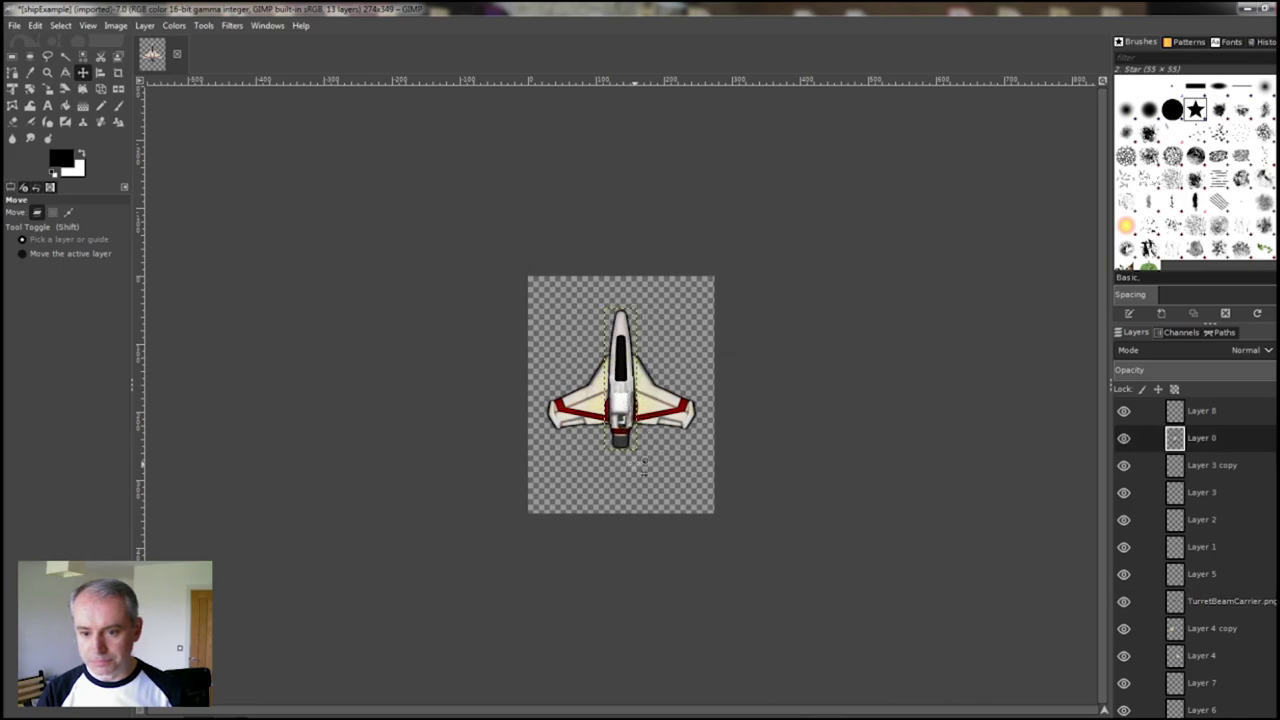
{"action": "key", "text": "Up"}
{"action": "key", "text": "Up"}
{"action": "key", "text": "Up"}
{"action": "key", "text": "Up"}
{"action": "key", "text": "Up"}
{"action": "key", "text": "Up"}
{"action": "key", "text": "Up"}
{"action": "key", "text": "Up"}
{"action": "key", "text": "Up"}
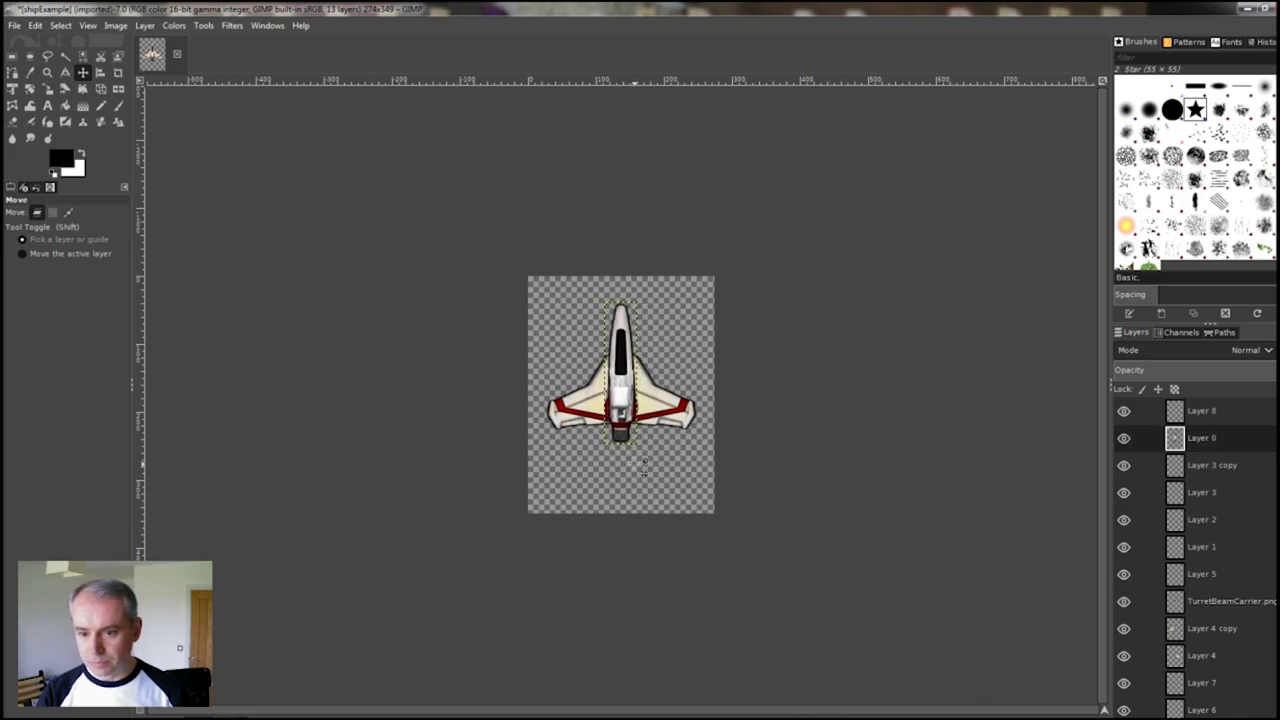
Go through the layer stack to identify which layers hold the cockpit and the added turret.
{"action": "left_click", "coordinate": [1198, 413]}
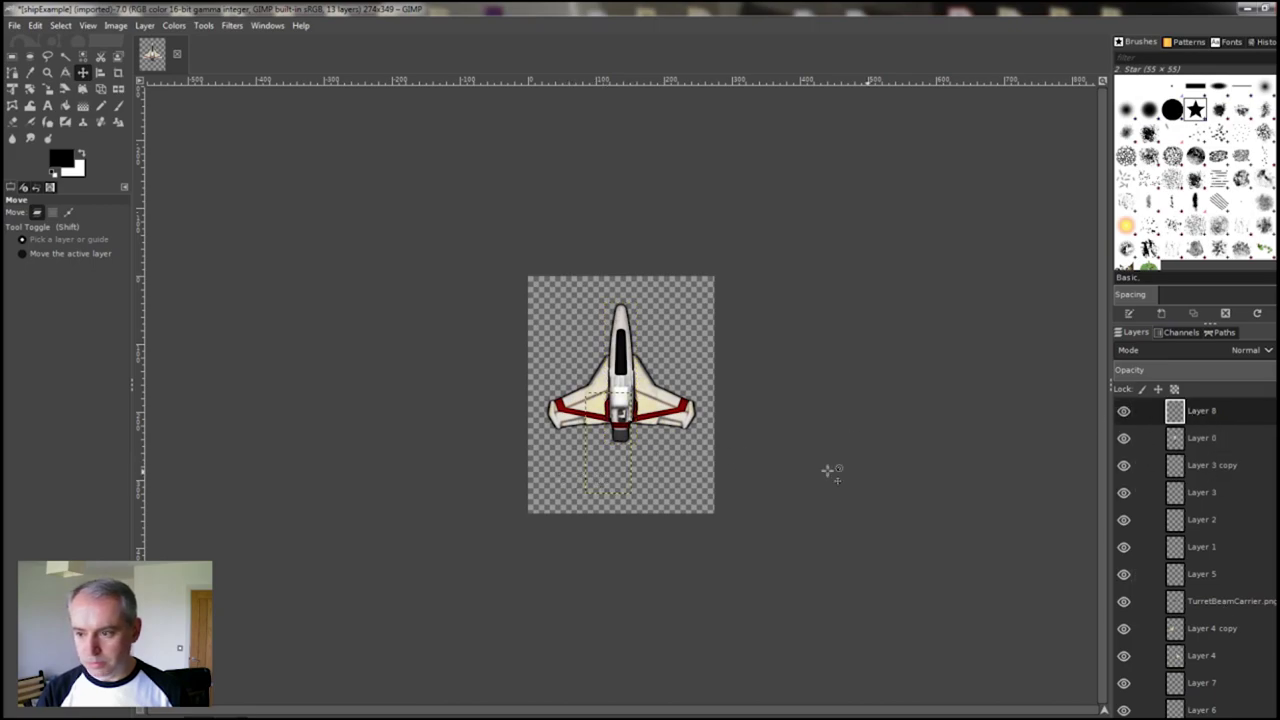
{"action": "left_click", "coordinate": [1200, 439]}
{"action": "key", "text": "Down"}
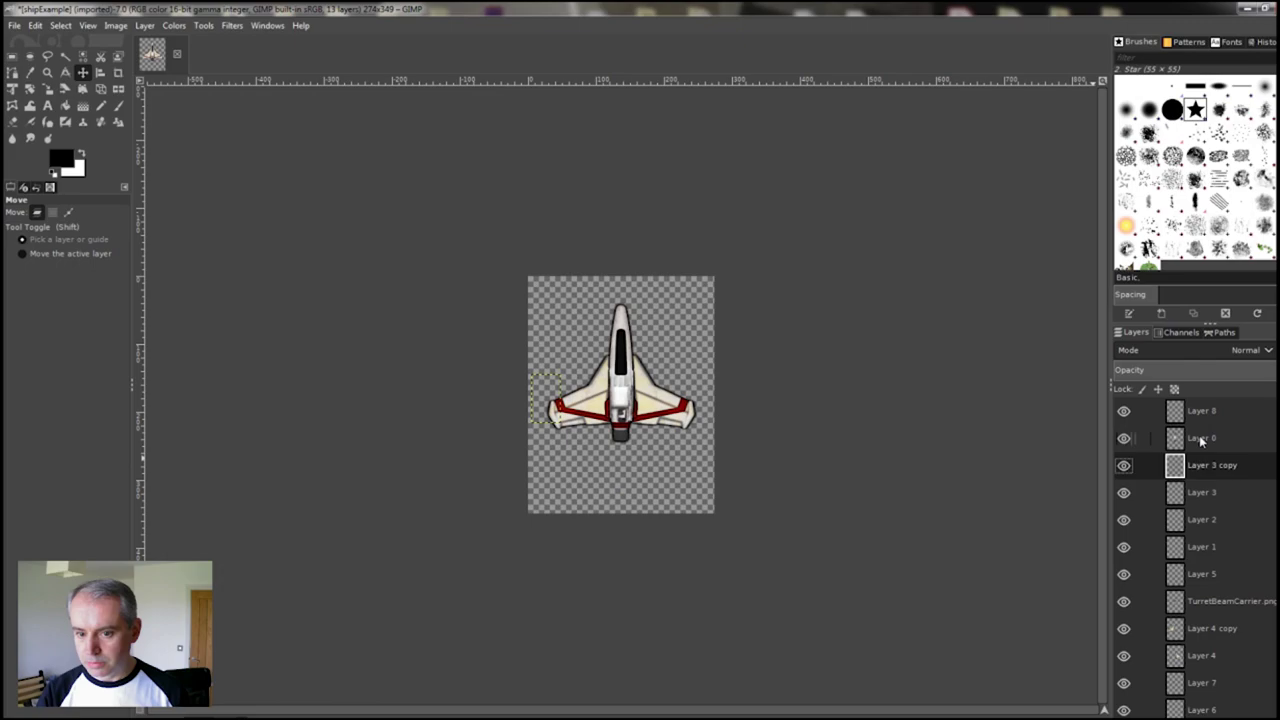
{"action": "left_click", "coordinate": [1219, 445]}
{"action": "key", "text": "Page_Up"}
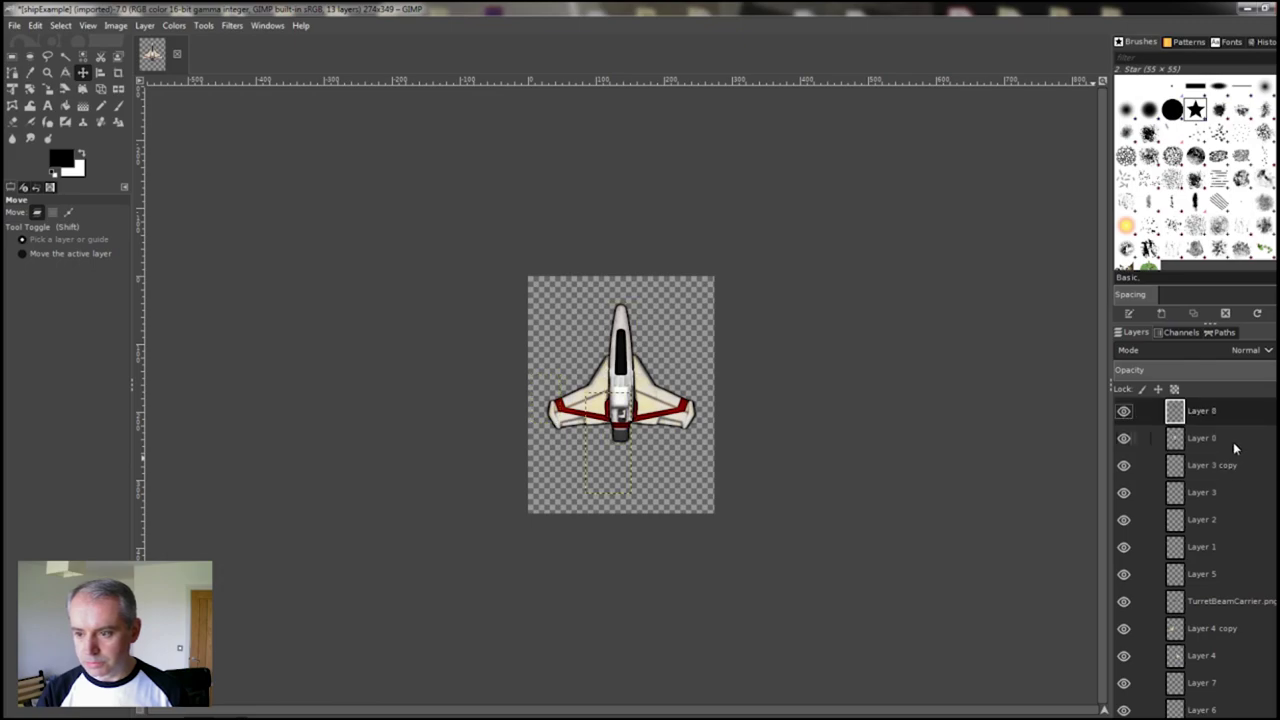
{"action": "key", "text": "Page_Down"}
{"action": "key", "text": "Page_Down"}
{"action": "key", "text": "Page_Down"}
{"action": "key", "text": "Page_Down"}
{"action": "key", "text": "Page_Down"}
{"action": "key", "text": "Page_Down"}
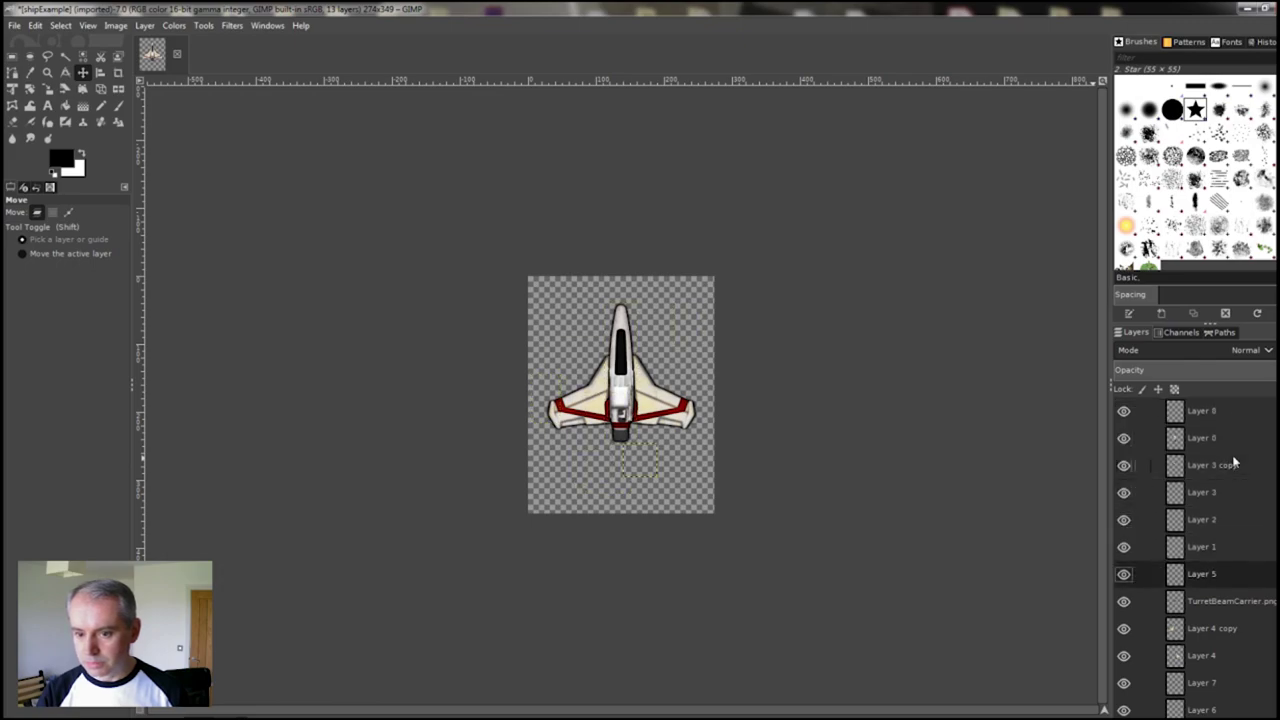
{"action": "key", "text": "Page_Down"}
{"action": "key", "text": "Page_Down"}
{"action": "key", "text": "Page_Down"}
{"action": "key", "text": "Page_Up"}
{"action": "key", "text": "Page_Up"}
{"action": "key", "text": "Page_Up"}
{"action": "key", "text": "Page_Up"}
{"action": "key", "text": "Page_Up"}
{"action": "key", "text": "Page_Up"}
{"action": "key", "text": "Page_Up"}
{"action": "key", "text": "Page_Up"}
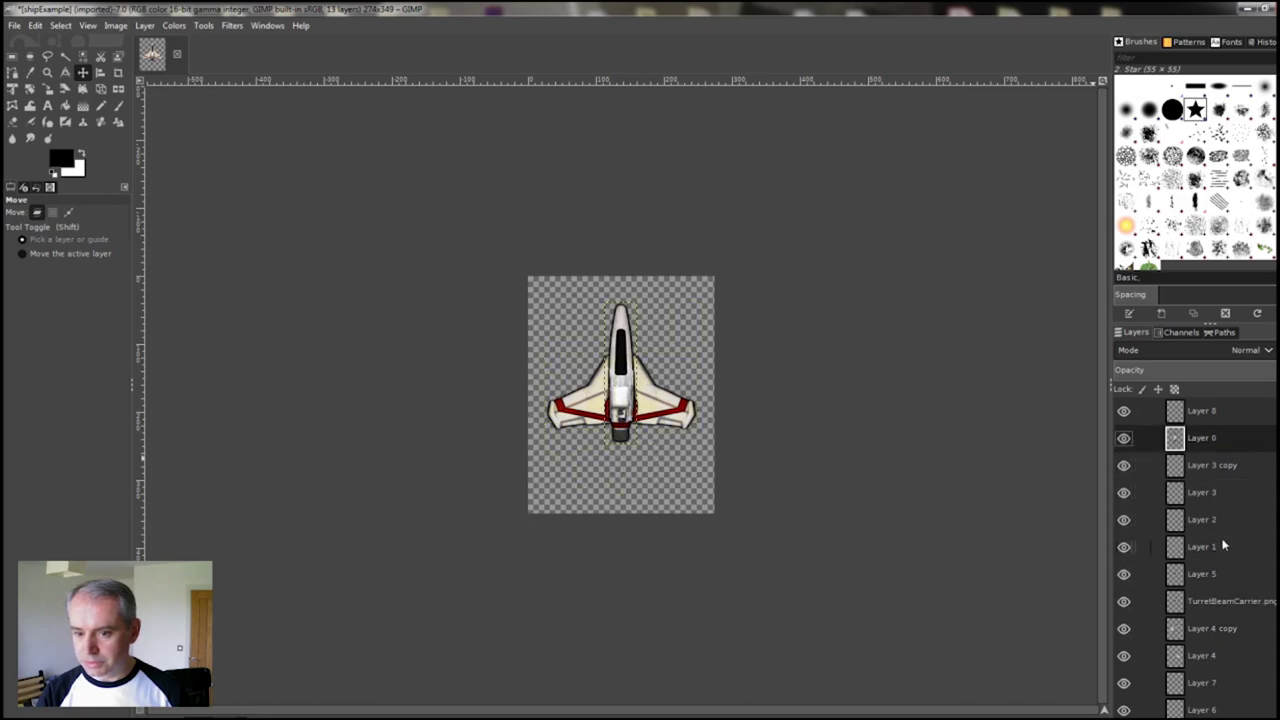
{"action": "key", "text": "Page_Up"}
{"action": "key", "text": "Page_Down"}
{"action": "key", "text": "Page_Down"}
{"action": "key", "text": "Page_Down"}
{"action": "key", "text": "Page_Down"}
{"action": "key", "text": "Page_Up"}
{"action": "key", "text": "Page_Up"}
{"action": "key", "text": "Page_Up"}
{"action": "key", "text": "Page_Down"}
{"action": "key", "text": "Page_Up"}
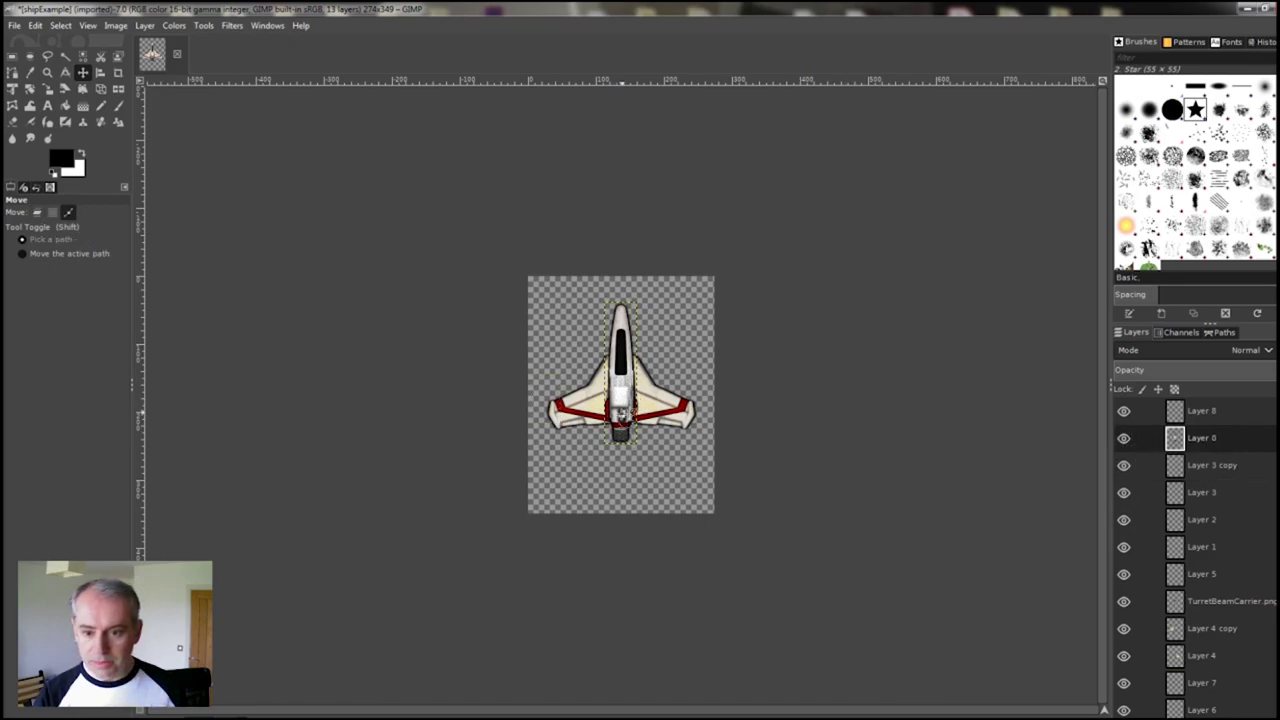
Move the cockpit down out of the way and place the beam turret in the canvas's upper-left area.
{"action": "key", "text": "shift"}
{"action": "left_click_drag", "start_coordinate": [620, 400], "coordinate": [626, 516]}
{"action": "left_click", "coordinate": [621, 394]}
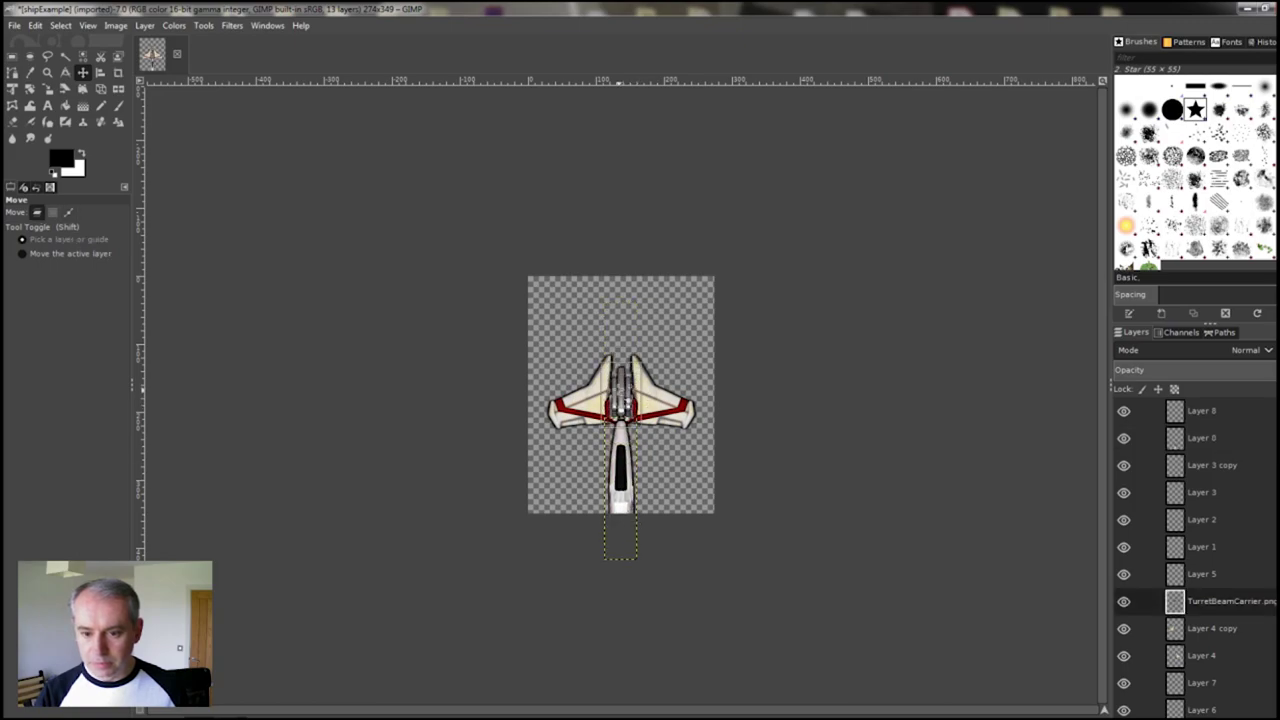
{"action": "key", "text": "ctrl"}
{"action": "left_click_drag", "start_coordinate": [635, 390], "coordinate": [584, 313]}
Move the cockpit back up between the two wings, its nose near the canvas's upper edge.
{"action": "left_click", "coordinate": [622, 479]}
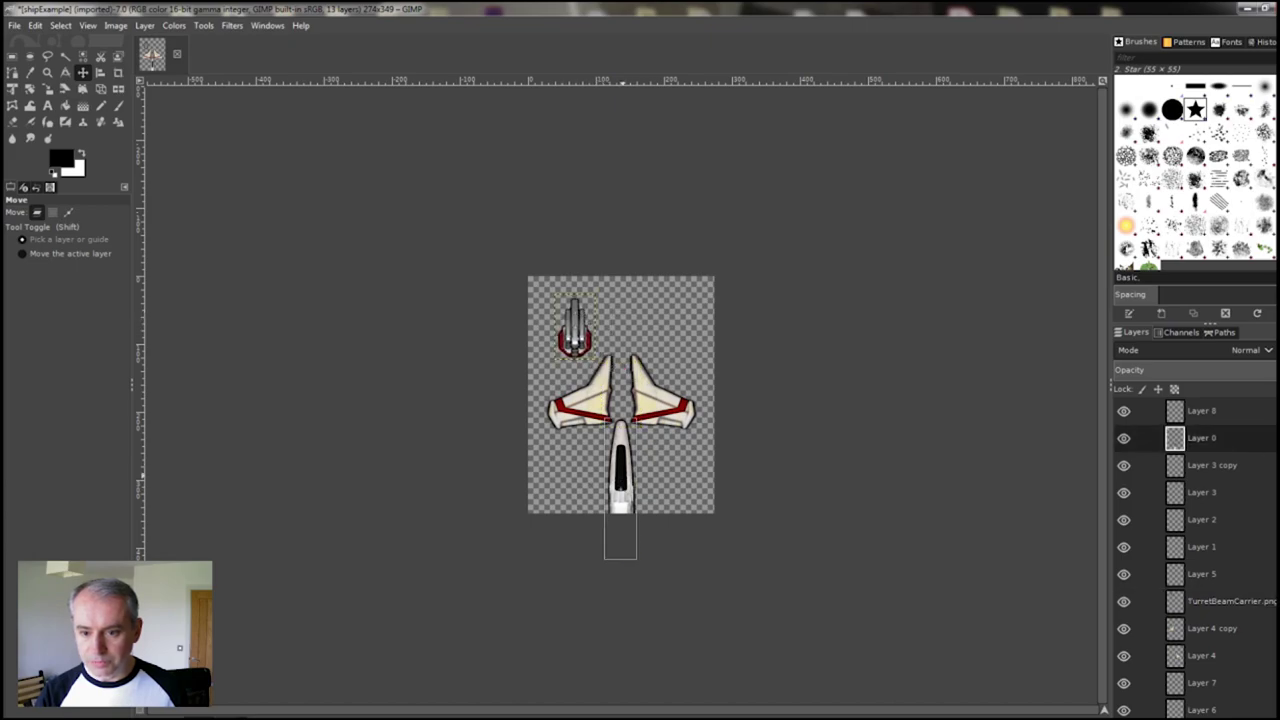
{"action": "key", "text": "ctrl"}
{"action": "left_click_drag", "start_coordinate": [622, 480], "coordinate": [634, 353]}
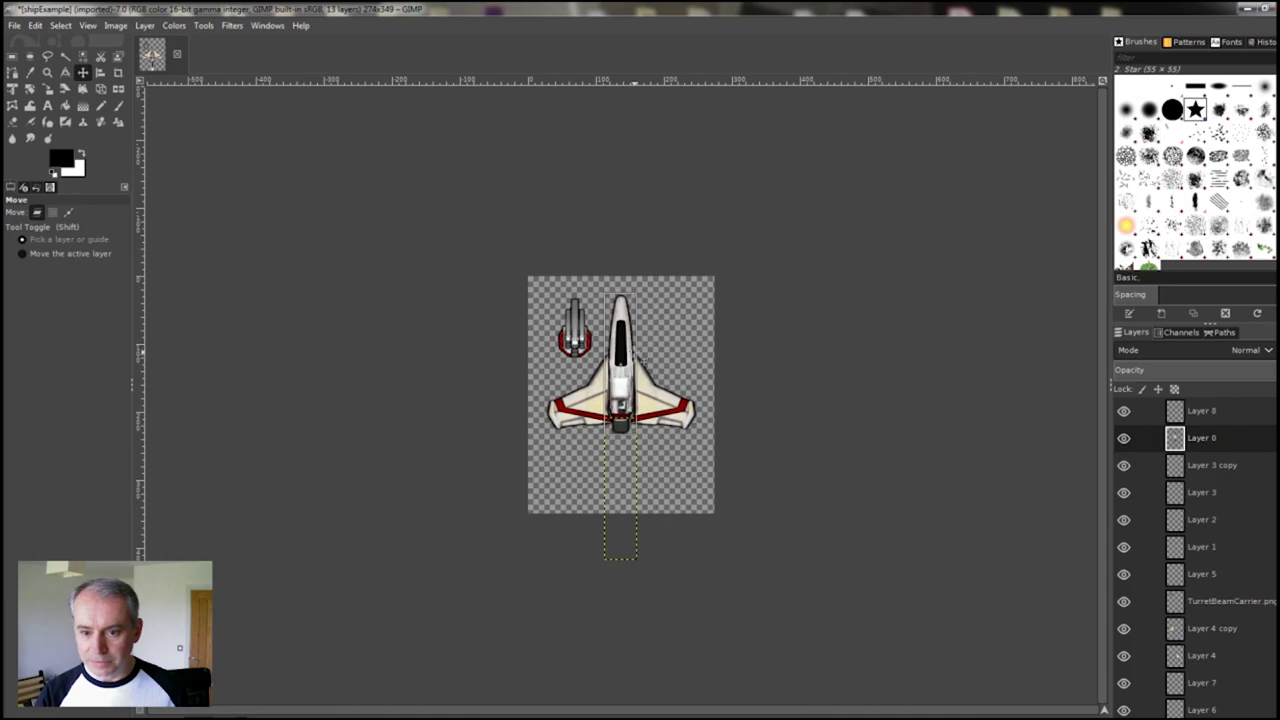
Adjust the cockpit's vertical position until it sits centred between the two wings, its nose near the canvas's upper edge.
{"action": "left_click", "coordinate": [576, 326]}
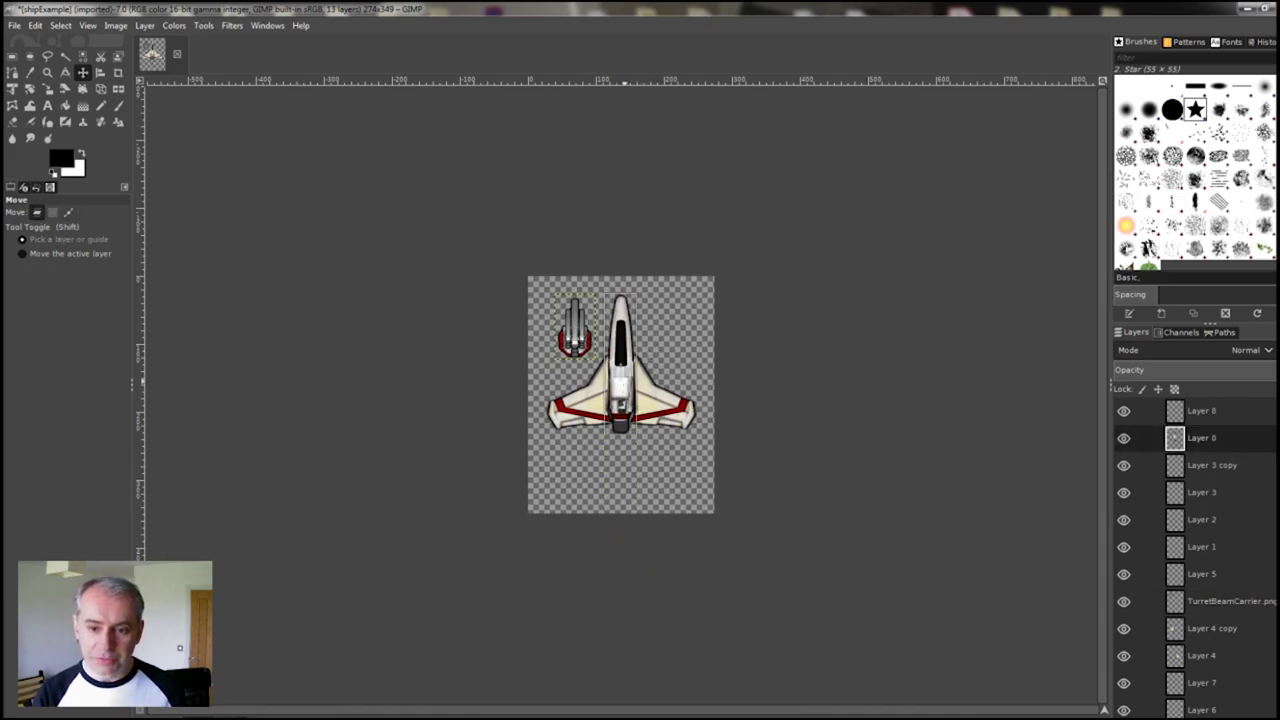
{"action": "mouse_move", "coordinate": [634, 372]}
{"action": "left_mouse_down"}
{"action": "mouse_move", "coordinate": [622, 384]}
{"action": "mouse_move", "coordinate": [634, 392]}
{"action": "mouse_move", "coordinate": [622, 360]}
{"action": "mouse_move", "coordinate": [620, 437]}
{"action": "mouse_move", "coordinate": [636, 362]}
{"action": "left_mouse_up"}
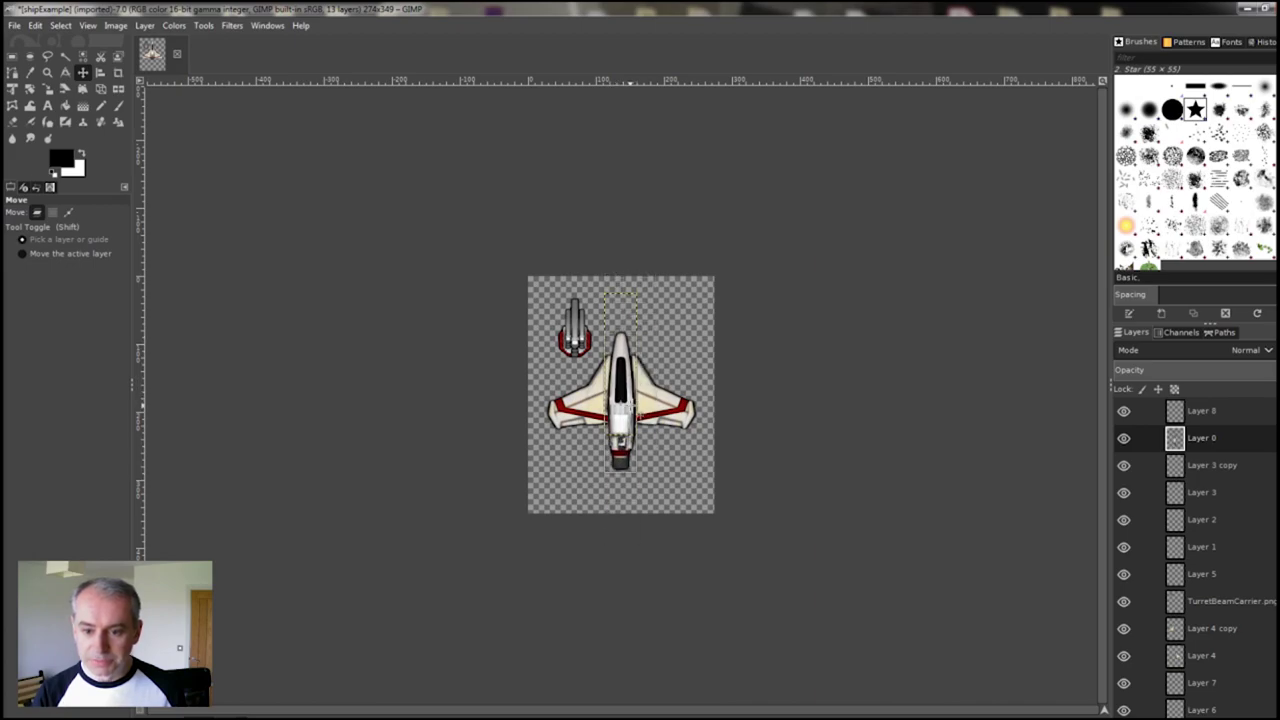
{"action": "left_click_drag", "start_coordinate": [622, 405], "coordinate": [621, 372]}
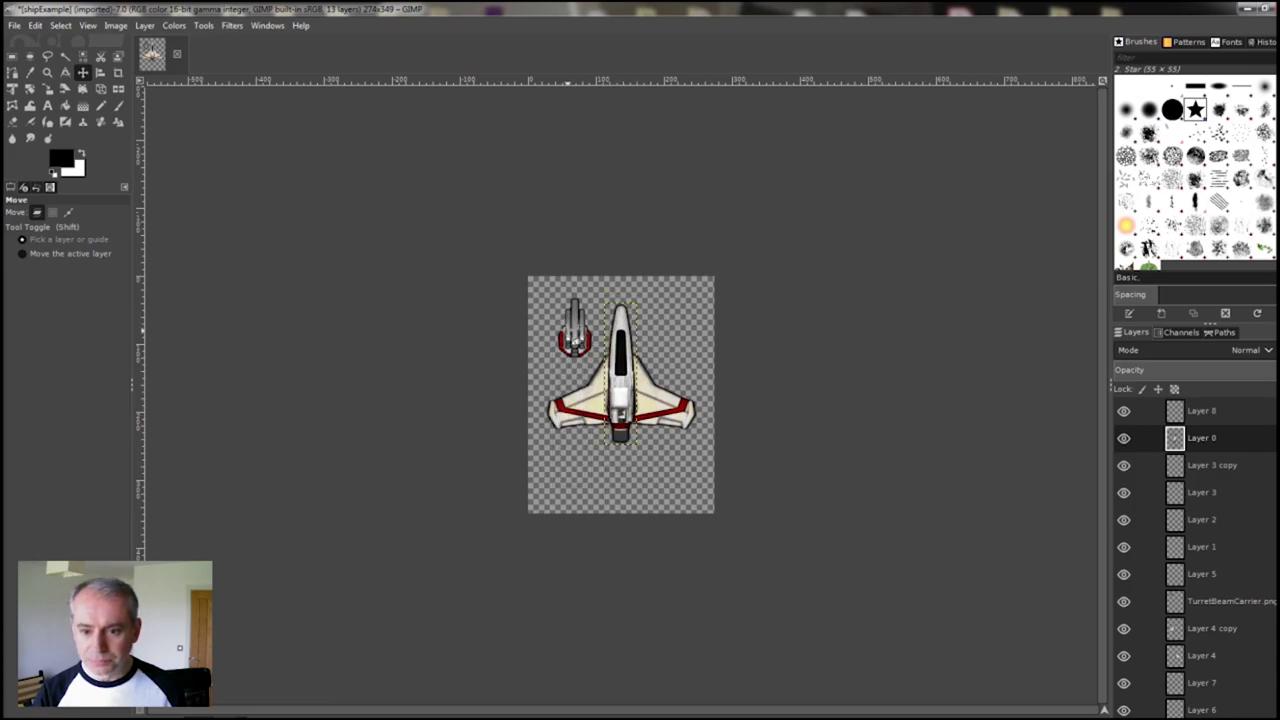
{"action": "key", "text": "ctrl+z"}
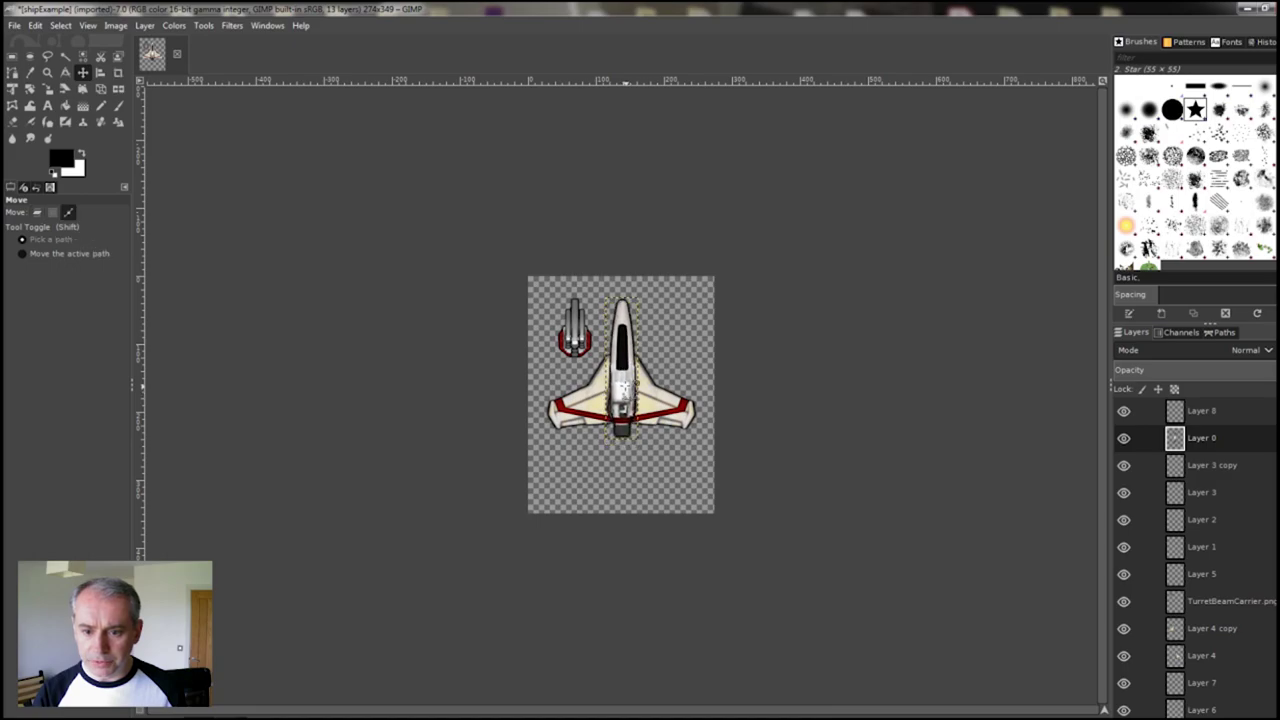
{"action": "mouse_move", "coordinate": [622, 382]}
{"action": "left_mouse_down"}
{"action": "mouse_move", "coordinate": [609, 378]}
{"action": "mouse_move", "coordinate": [616, 368]}
{"action": "left_mouse_up"}
Scale the beam turret layer down to 43 × 69 pixels.
{"action": "left_click", "coordinate": [568, 335]}
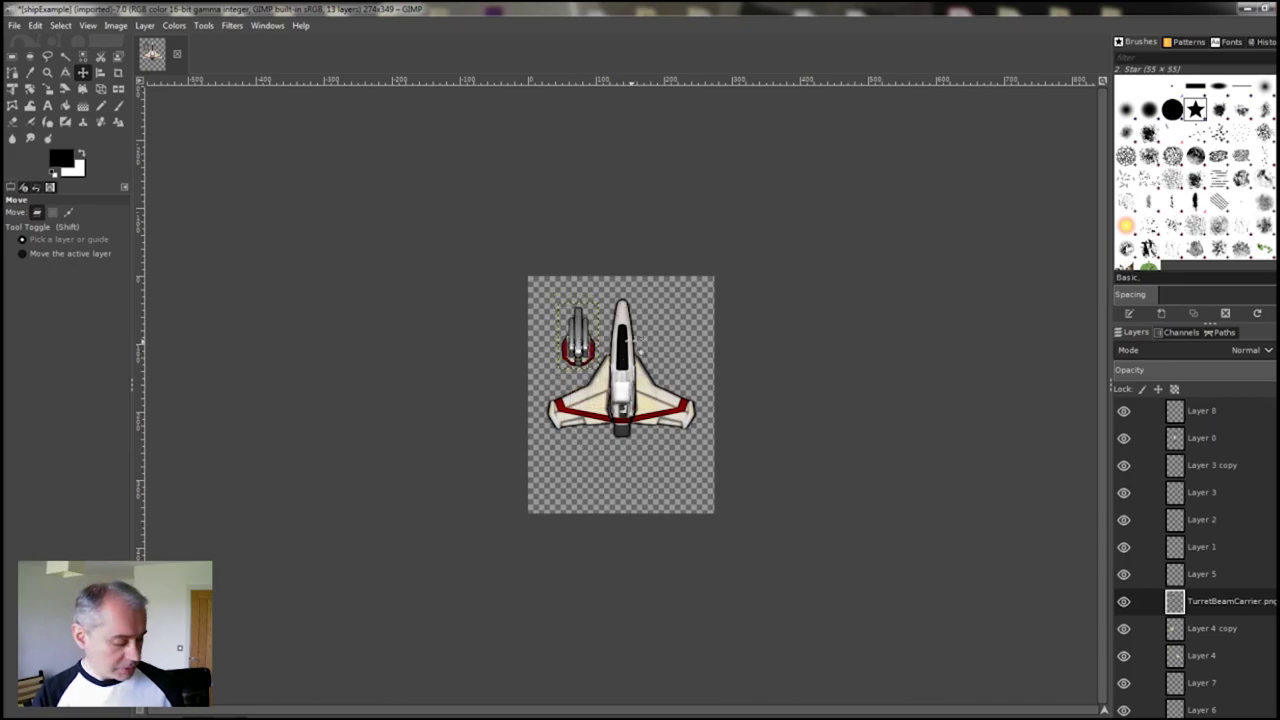
{"action": "key", "text": "shift+s"}
{"action": "left_click", "coordinate": [616, 368]}
{"action": "left_click_drag", "start_coordinate": [608, 315], "coordinate": [603, 327]}
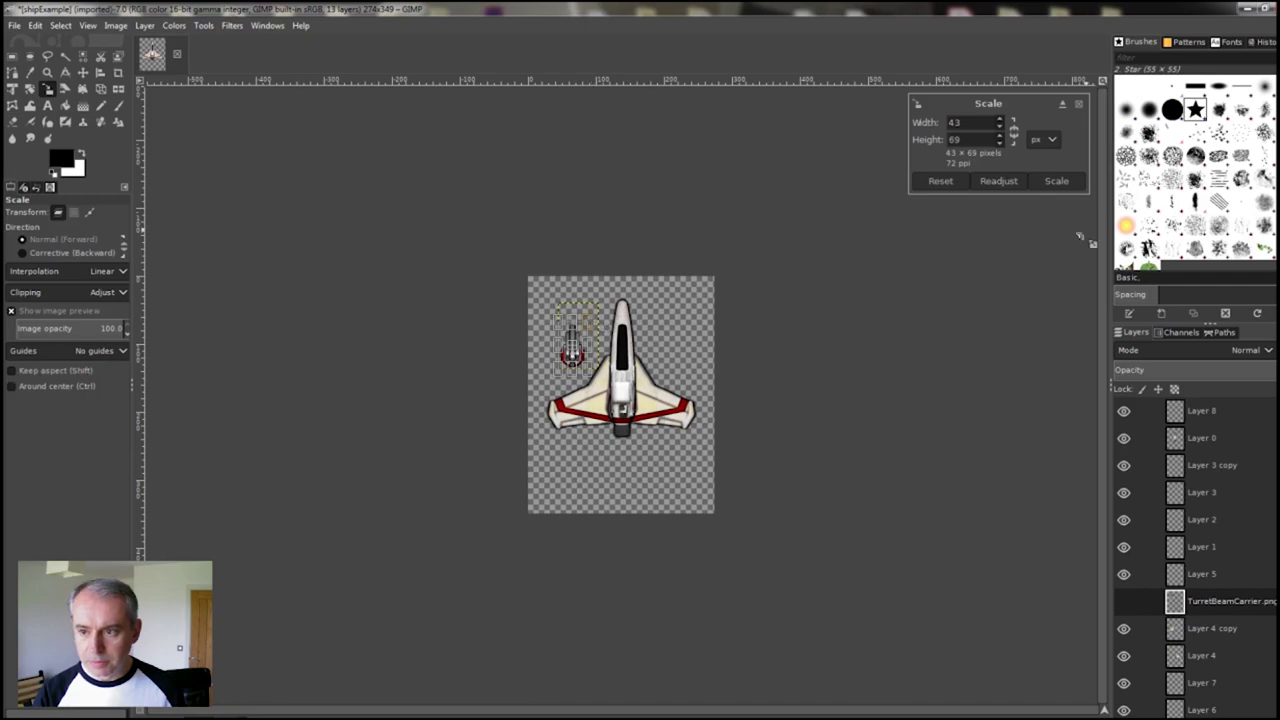
{"action": "left_click", "coordinate": [1057, 181]}
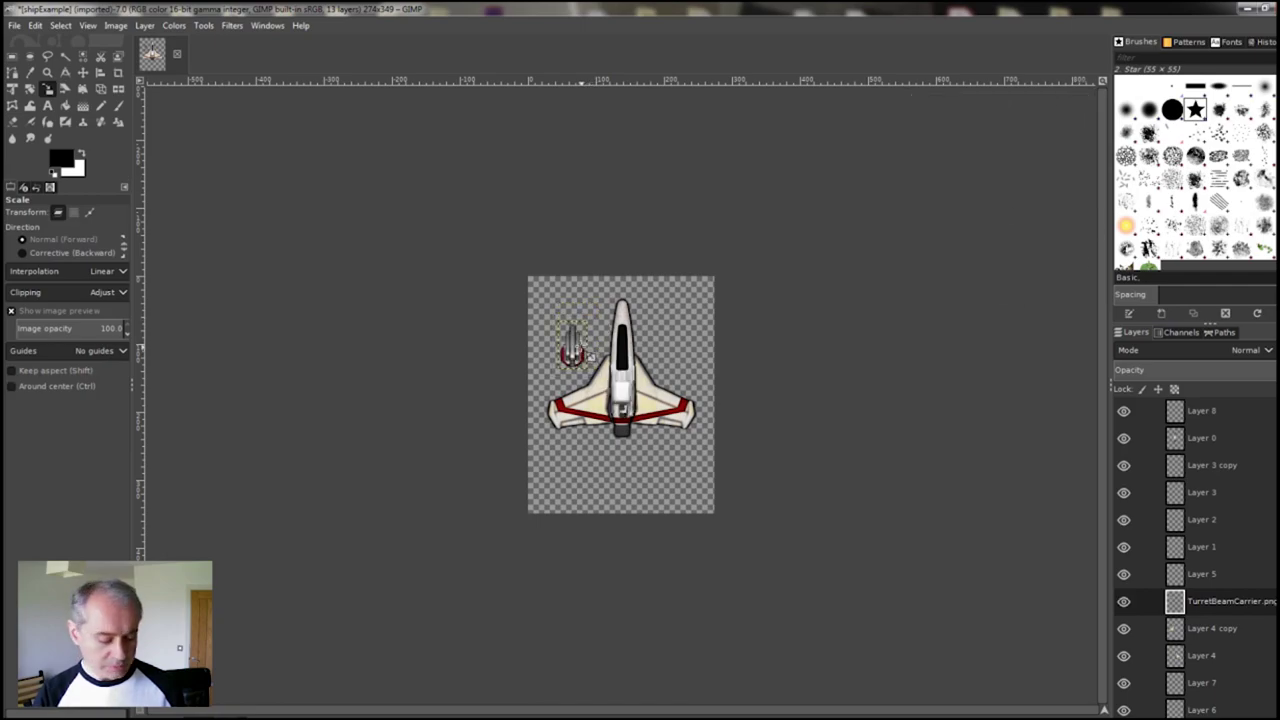
Place the scaled beam turret on the left wing and a duplicate of it at the matching spot on the right wing.
{"action": "key", "text": "m"}
{"action": "left_click_drag", "start_coordinate": [594, 356], "coordinate": [606, 394]}
{"action": "right_click", "coordinate": [1261, 616]}
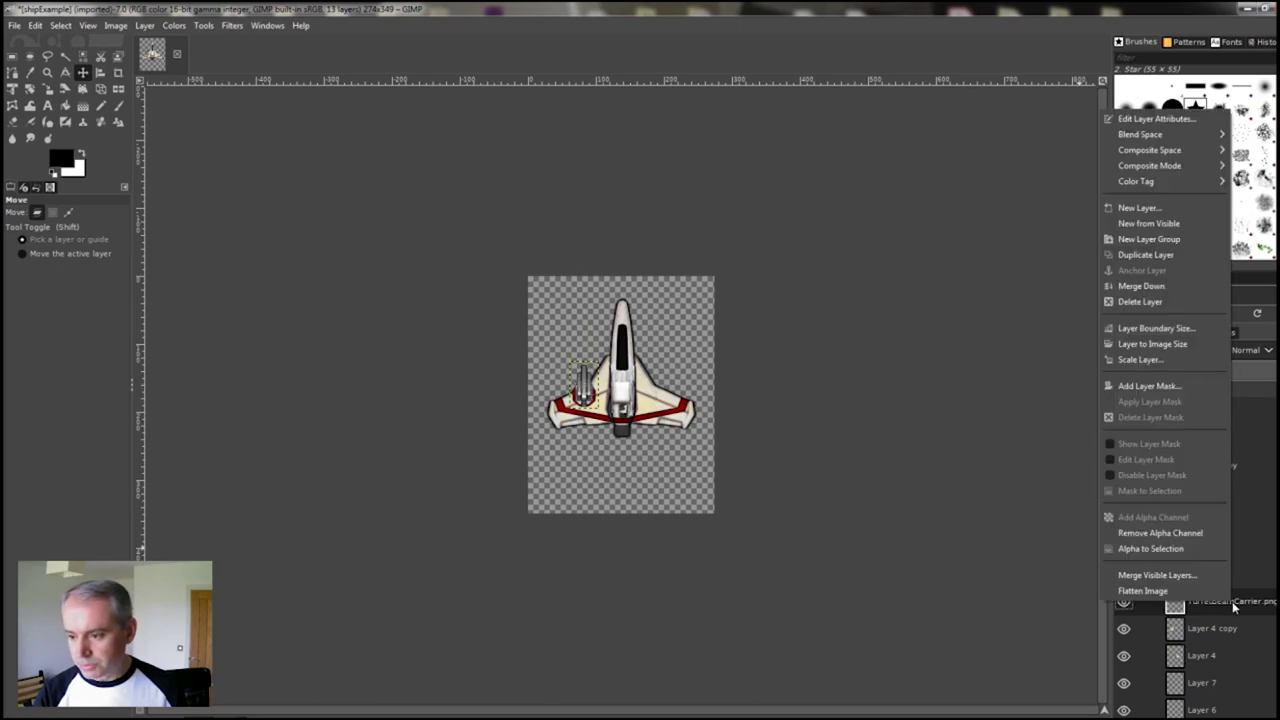
{"action": "left_click", "coordinate": [1148, 256]}
{"action": "left_click_drag", "start_coordinate": [590, 392], "coordinate": [669, 389]}
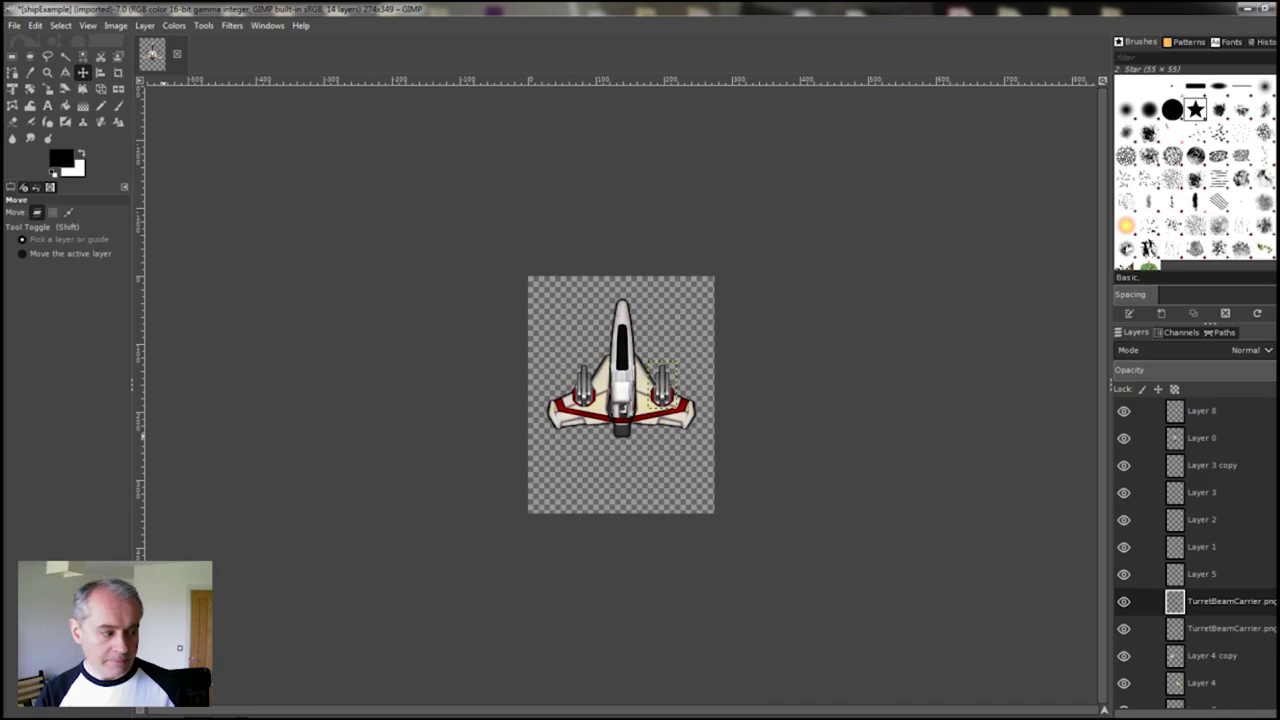
Switch to the Workshop Ship Pack folder and add engine1.png to the ship image, converting it to the RGB working space.
{"action": "key", "text": "alt+Tab"}
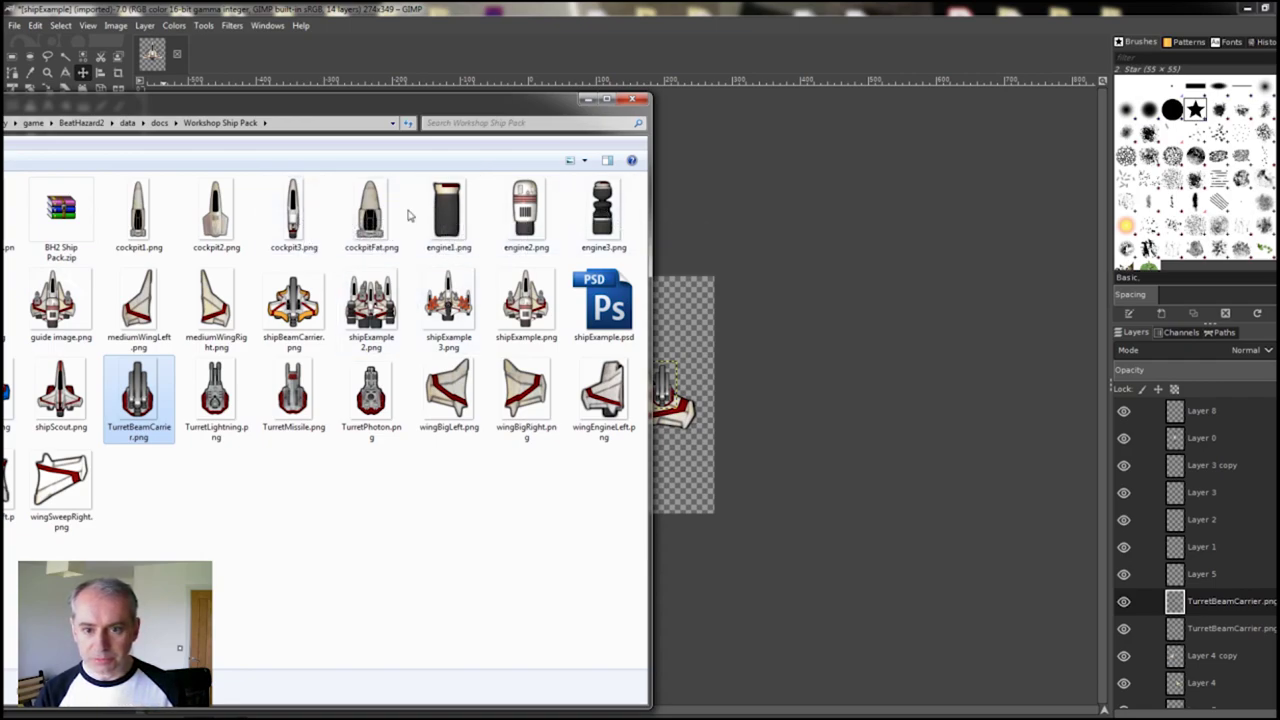
{"action": "left_click_drag", "start_coordinate": [455, 210], "coordinate": [829, 337]}
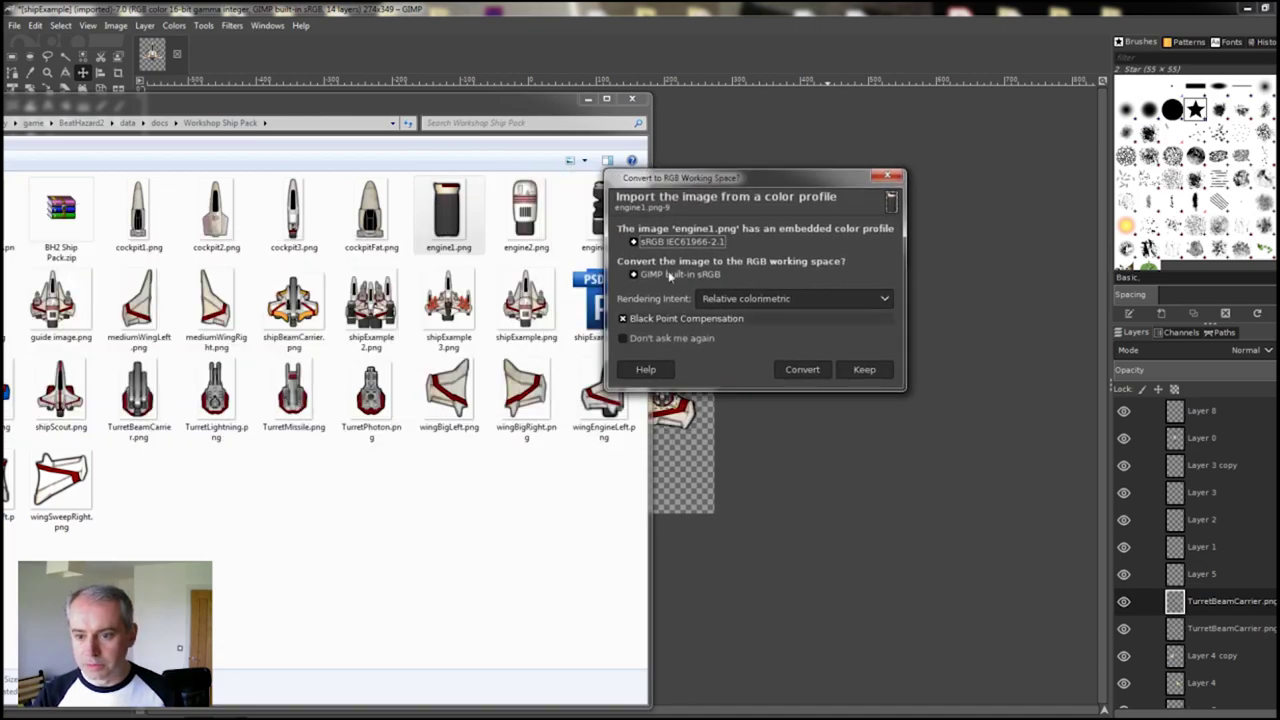
{"action": "left_click", "coordinate": [816, 373]}
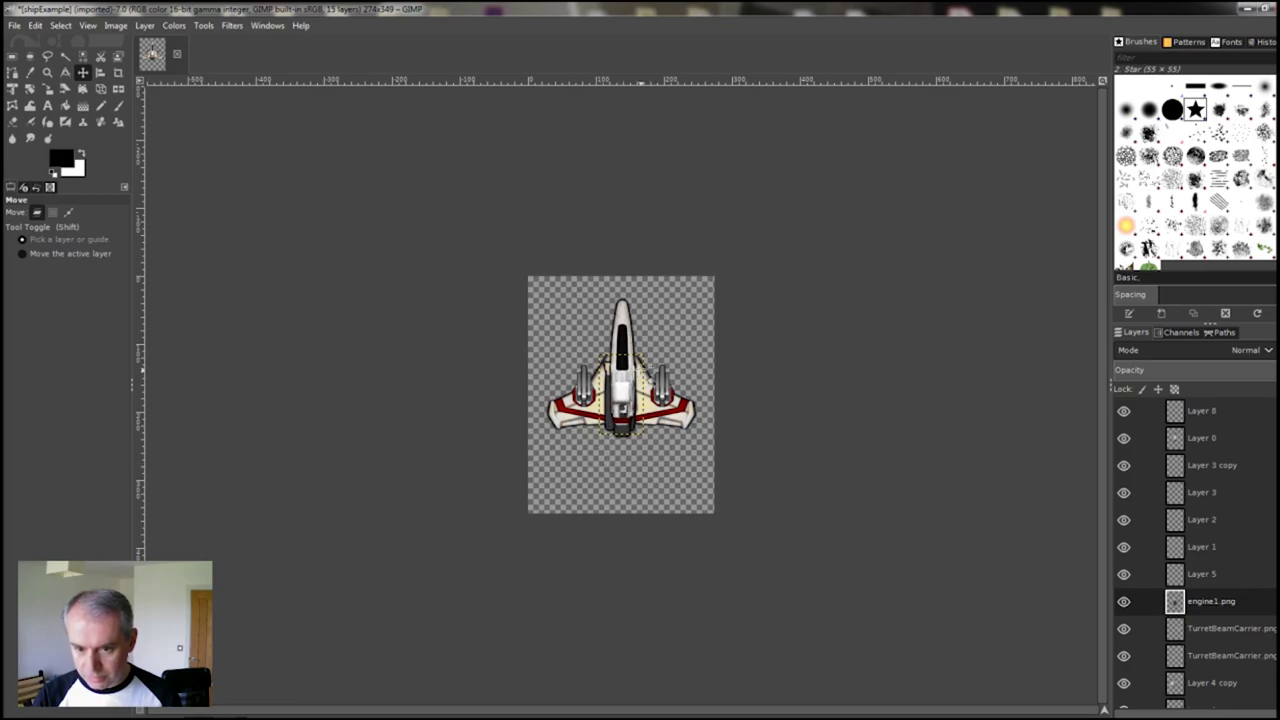
{"action": "left_click", "coordinate": [645, 372]}
{"action": "left_click_drag", "start_coordinate": [645, 372], "coordinate": [664, 324]}
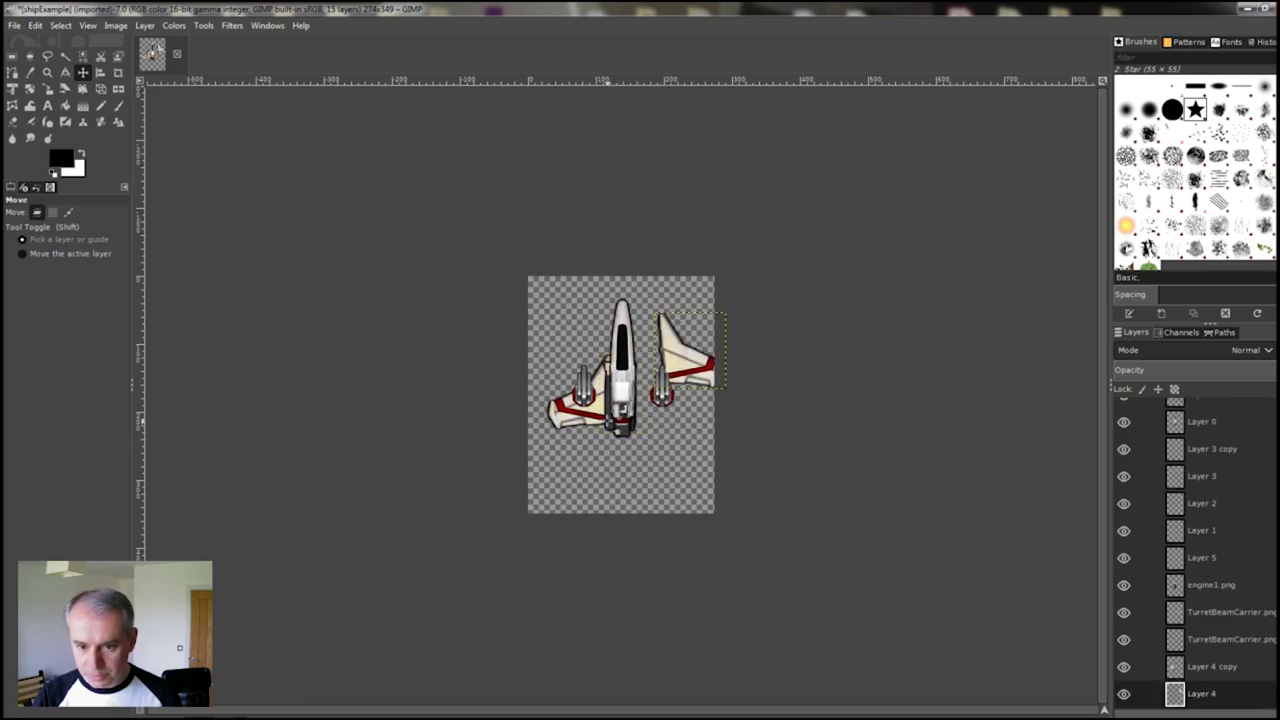
{"action": "left_click_drag", "start_coordinate": [620, 415], "coordinate": [589, 469]}
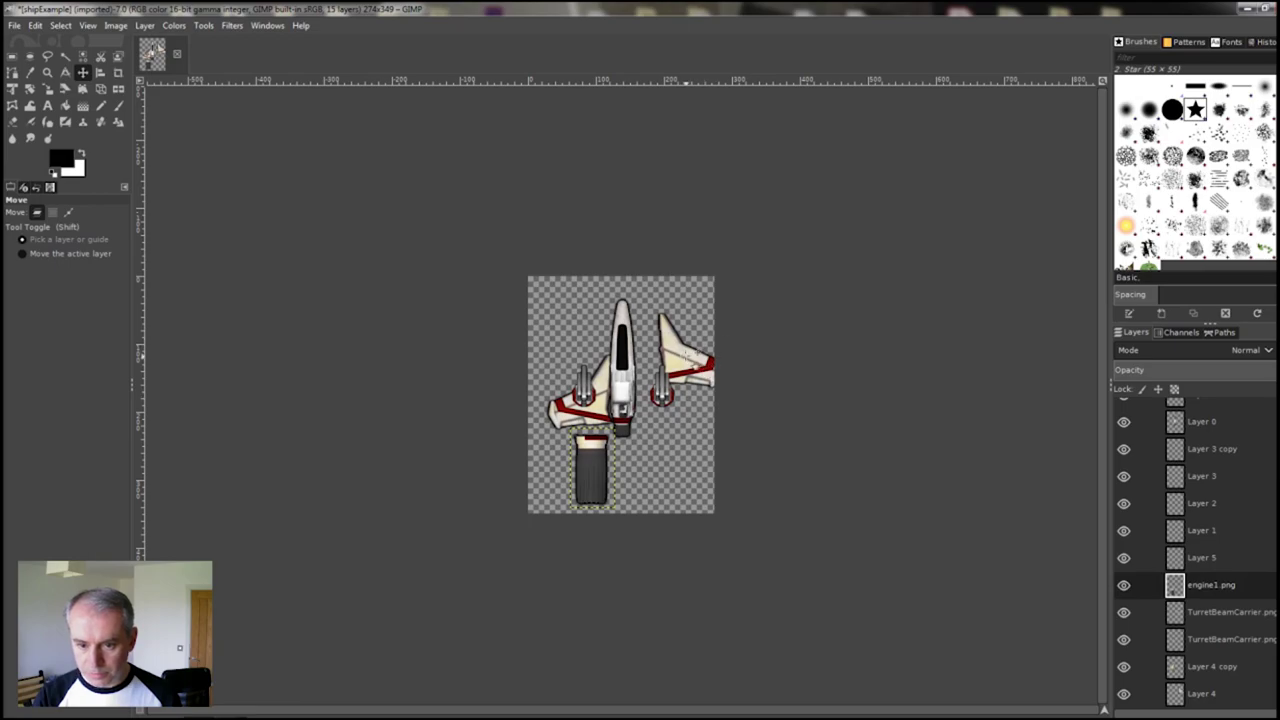
{"action": "key", "text": "ctrl+z"}
{"action": "key", "text": "ctrl+z"}
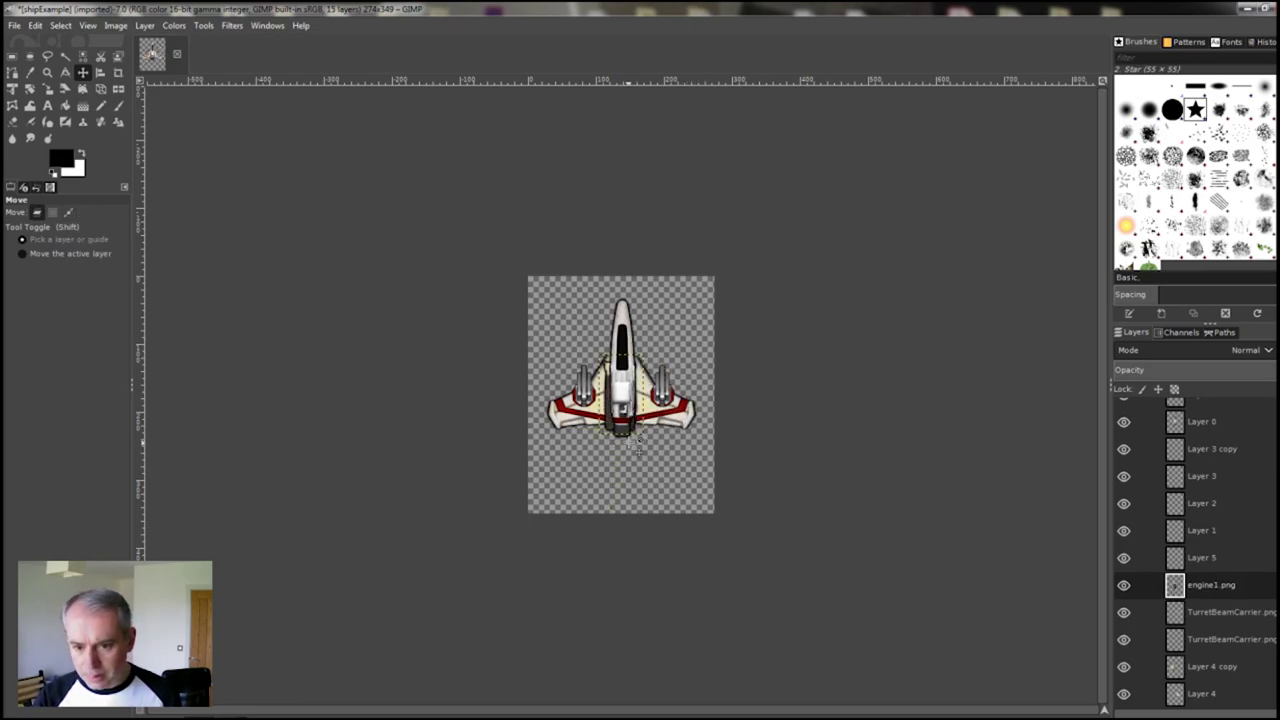
Place the engine at the rear of the right wing and reorder its layer beneath both wing layers.
{"action": "left_click_drag", "start_coordinate": [607, 418], "coordinate": [650, 435]}
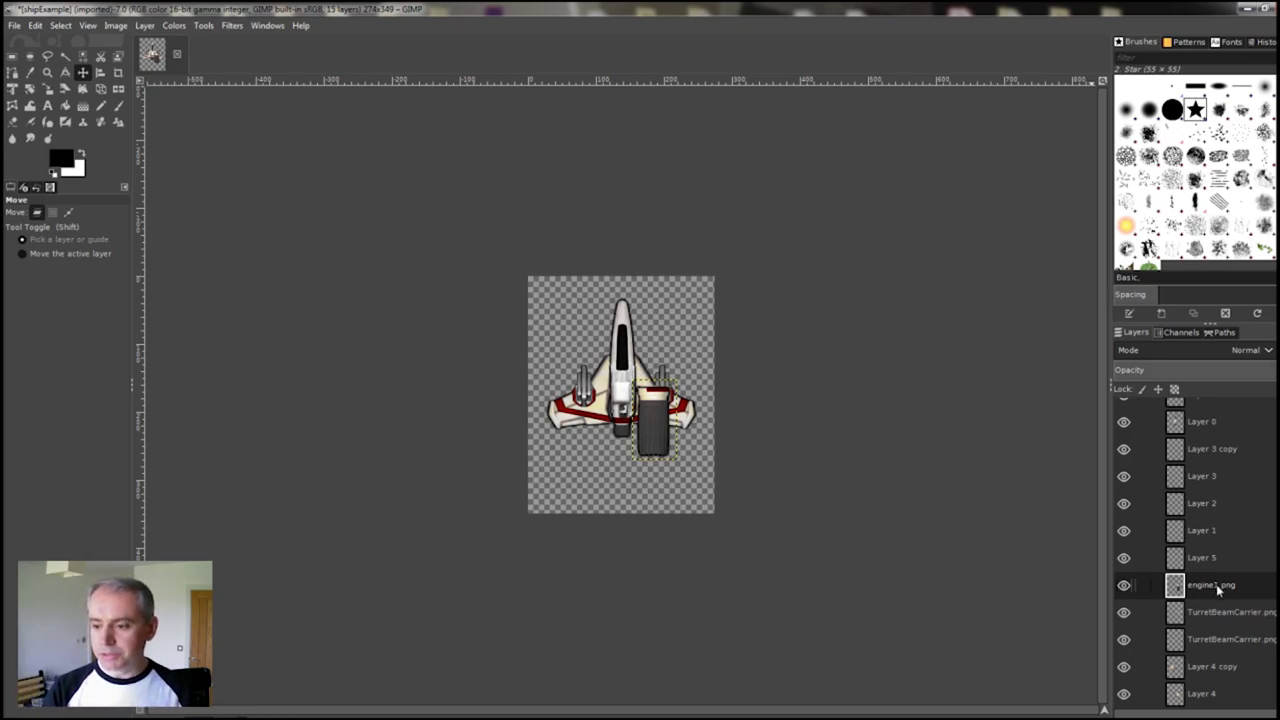
{"action": "mouse_move", "coordinate": [1216, 584]}
{"action": "left_mouse_down"}
{"action": "mouse_move", "coordinate": [1228, 703]}
{"action": "mouse_move", "coordinate": [1230, 625]}
{"action": "mouse_move", "coordinate": [1224, 666]}
{"action": "left_mouse_up"}
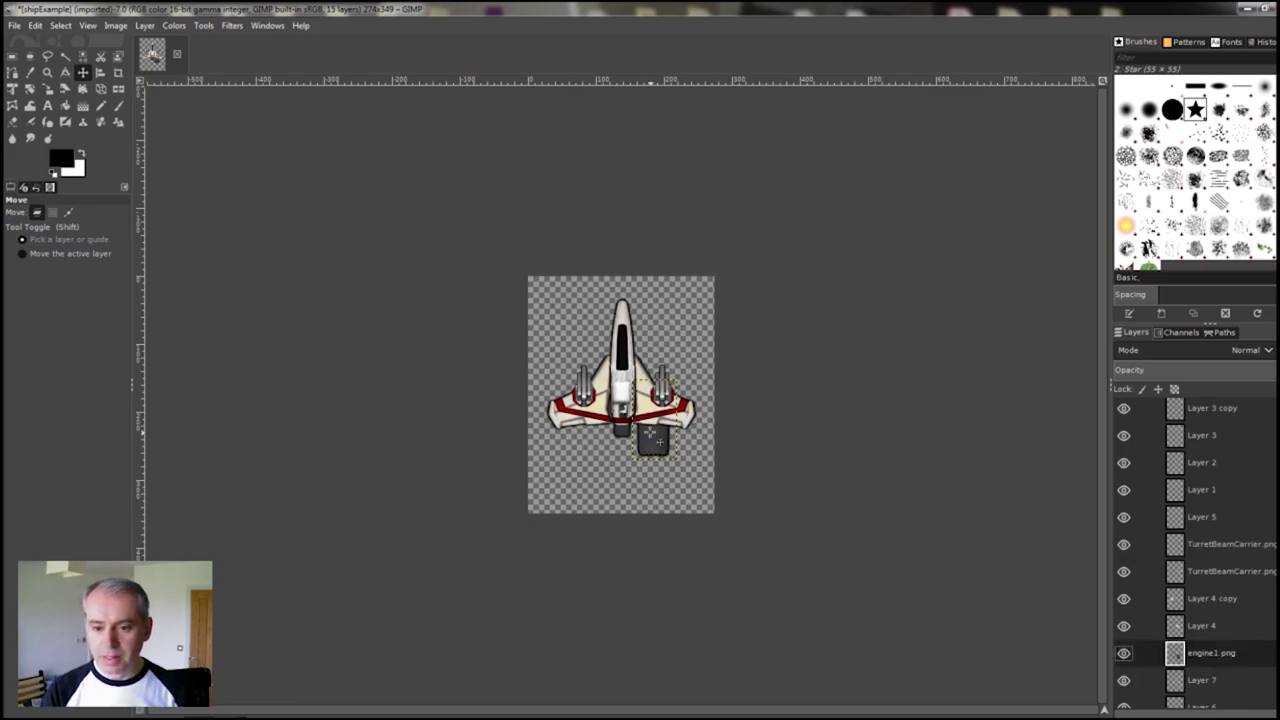
{"action": "left_click_drag", "start_coordinate": [659, 441], "coordinate": [659, 443]}
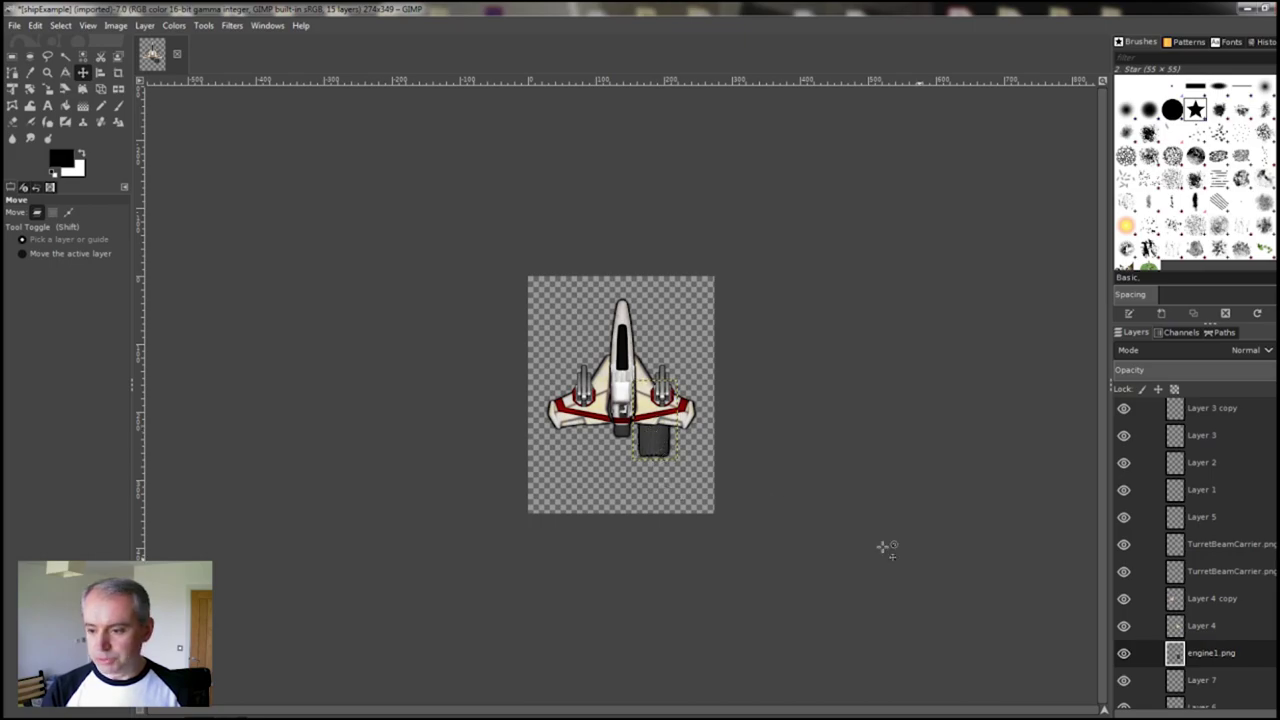
Duplicate the engine layer and place the copy at the rear of the left wing, level with the first engine.
{"action": "right_click", "coordinate": [1211, 652]}
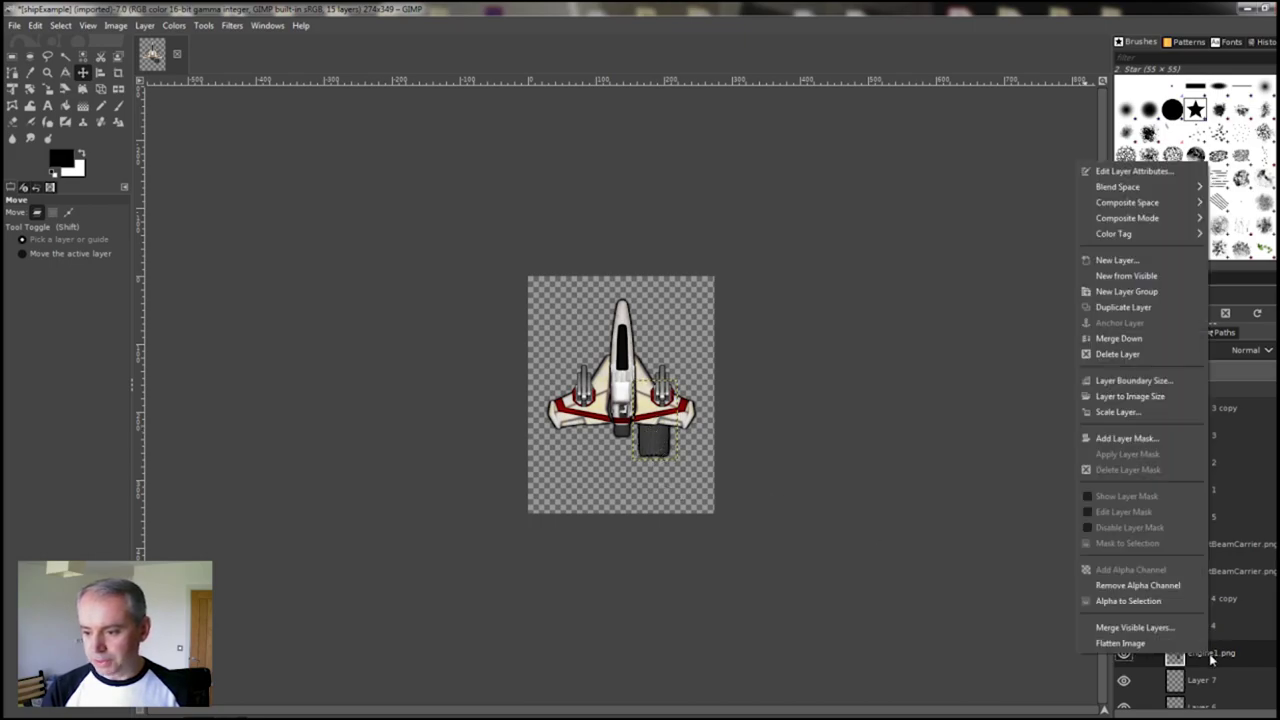
{"action": "left_click", "coordinate": [1140, 309]}
{"action": "left_click_drag", "start_coordinate": [654, 440], "coordinate": [584, 445]}
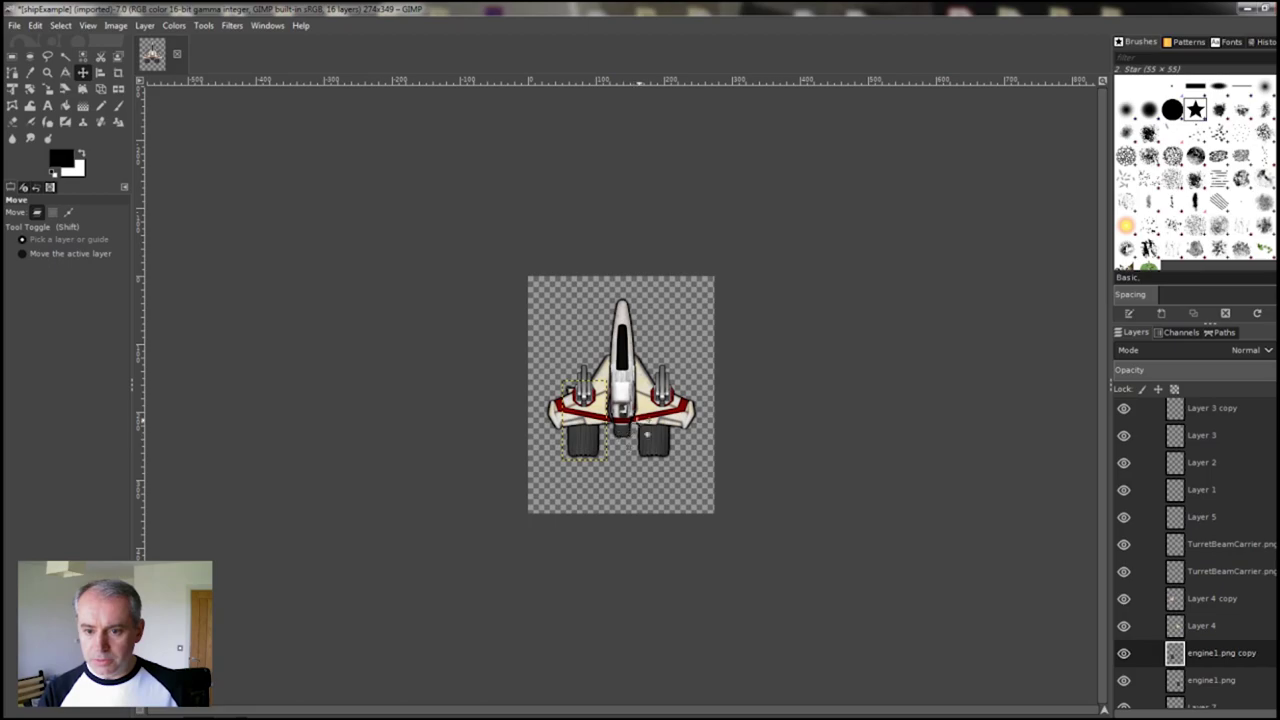
Nudge the left wing's beam turret slightly outward from the cockpit.
{"action": "left_click", "coordinate": [643, 414]}
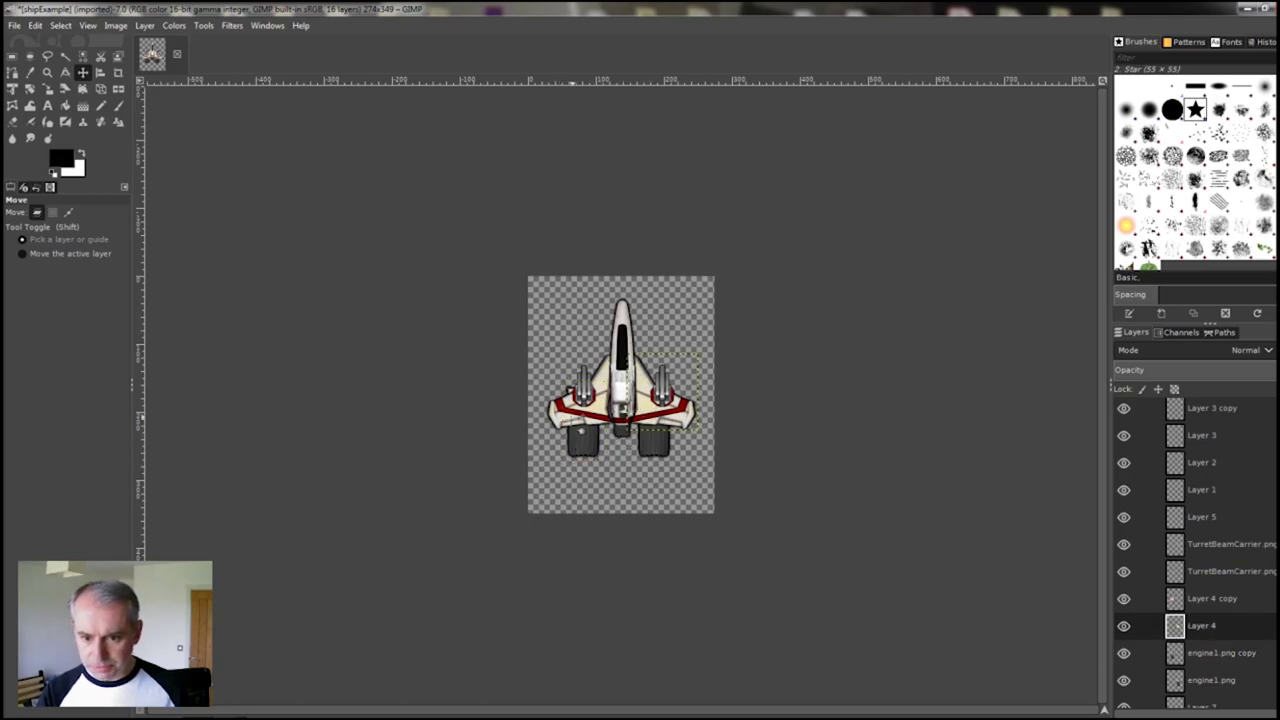
{"action": "left_click", "coordinate": [588, 396]}
{"action": "key", "text": "ctrl"}
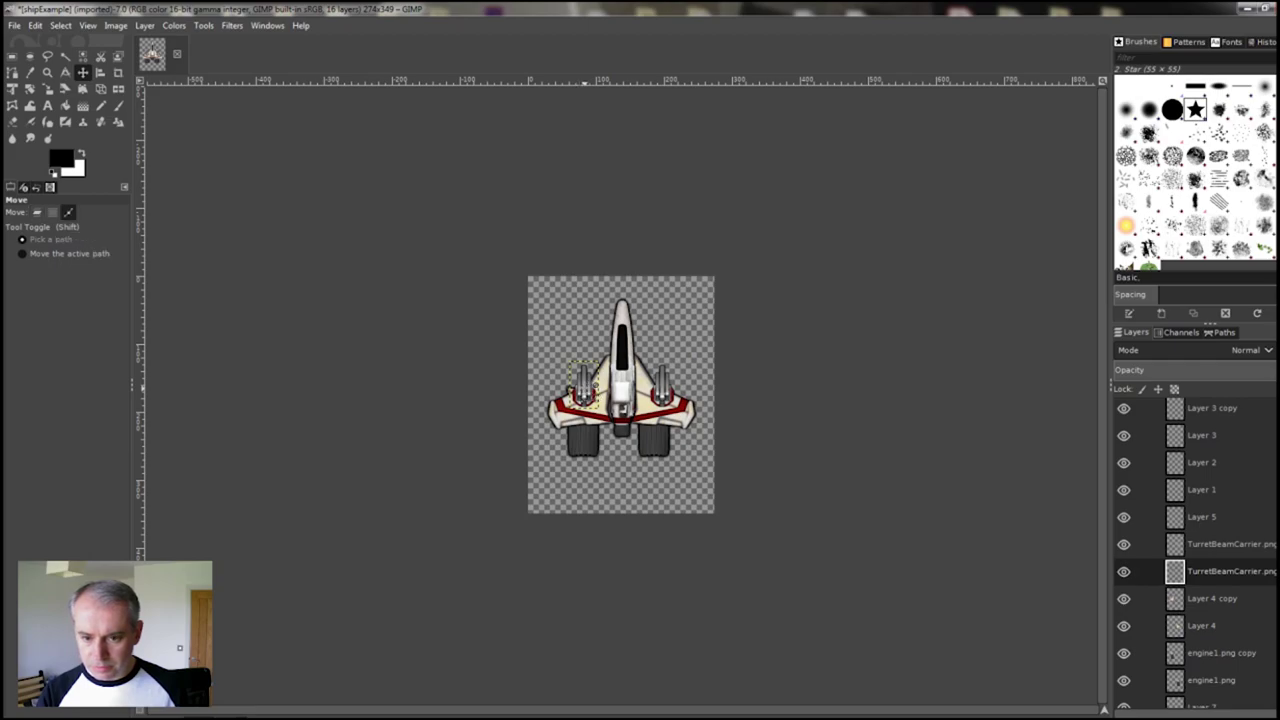
{"action": "left_click", "coordinate": [37, 212]}
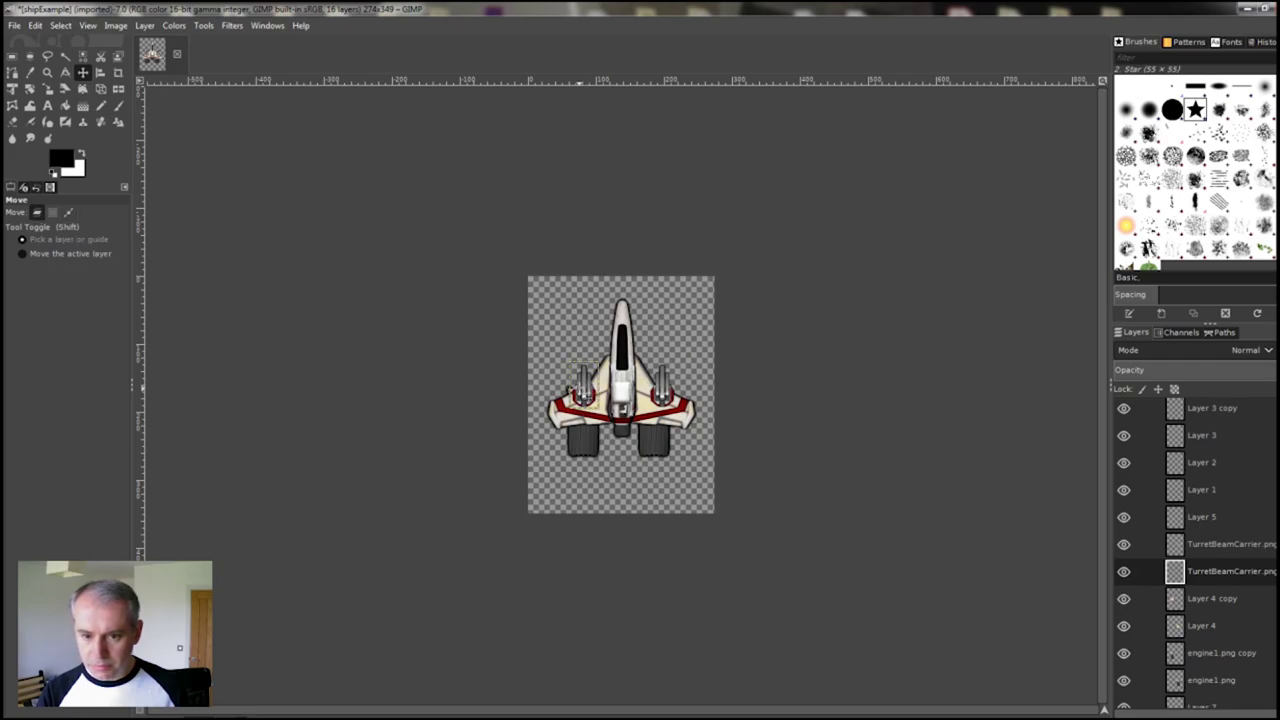
{"action": "left_click_drag", "start_coordinate": [579, 388], "coordinate": [575, 387]}
{"action": "key", "text": "ctrl+z"}
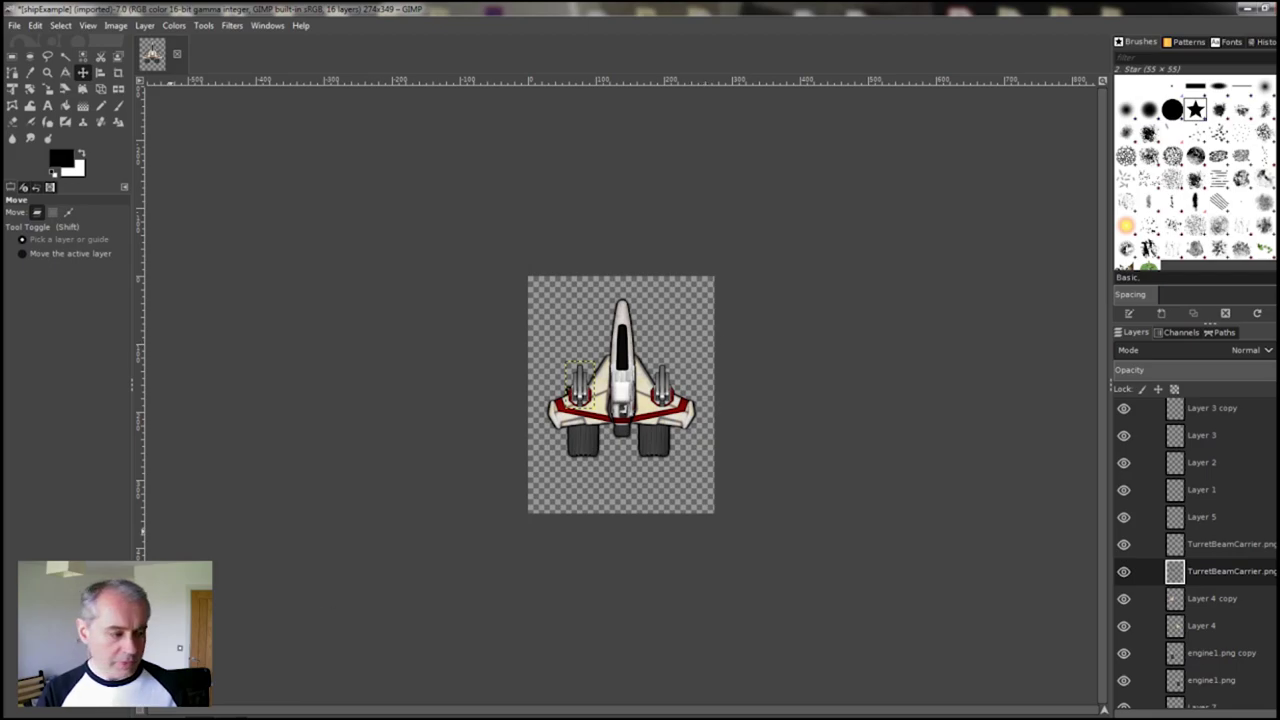
Switch to the Workshop Ship Pack folder and add cockpit1.png to the ship image, converting it to the RGB working space.
{"action": "key", "text": "alt+Tab"}
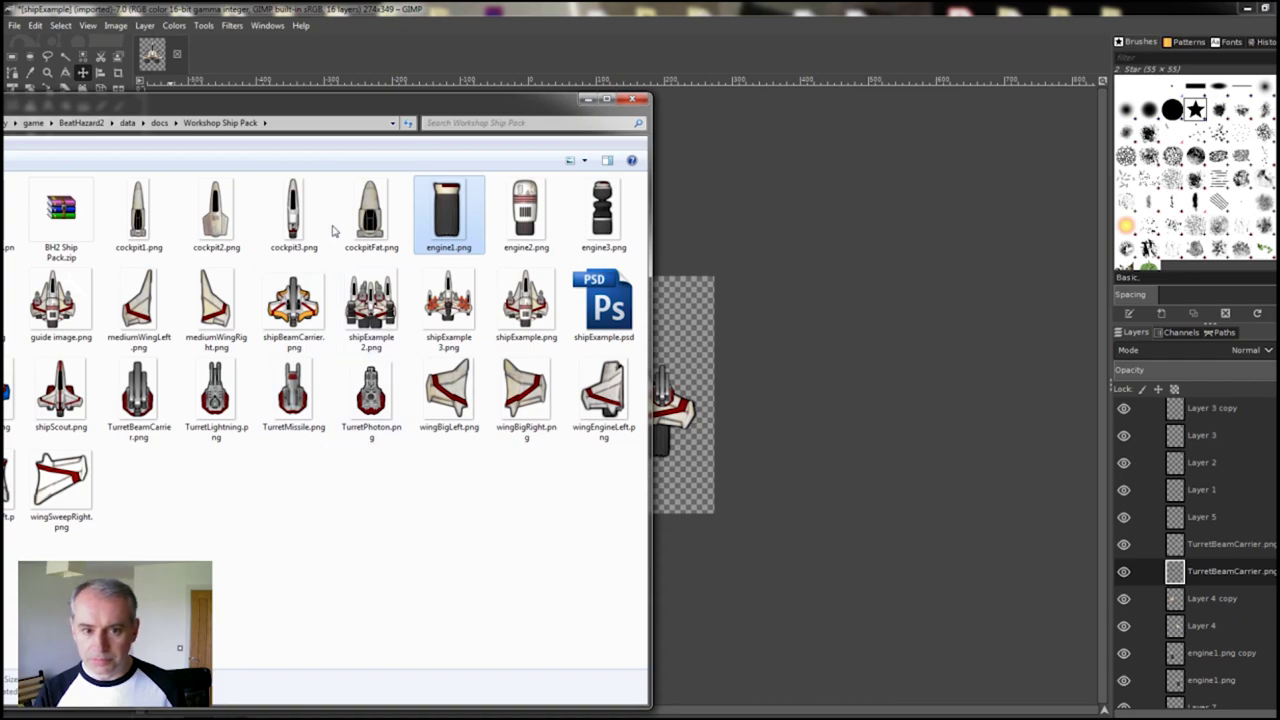
{"action": "left_click_drag", "start_coordinate": [321, 116], "coordinate": [201, 116]}
{"action": "left_click_drag", "start_coordinate": [22, 228], "coordinate": [860, 450]}
{"action": "left_click_drag", "start_coordinate": [840, 408], "coordinate": [800, 366]}
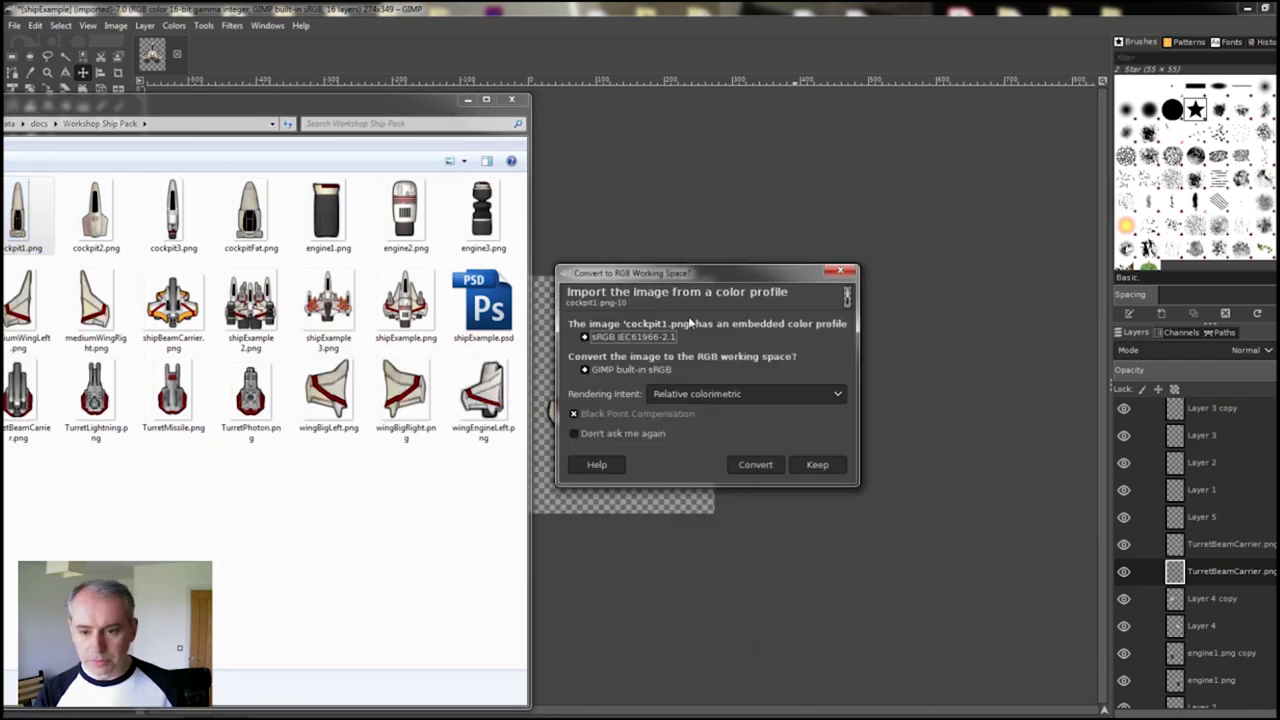
{"action": "left_click", "coordinate": [766, 405]}
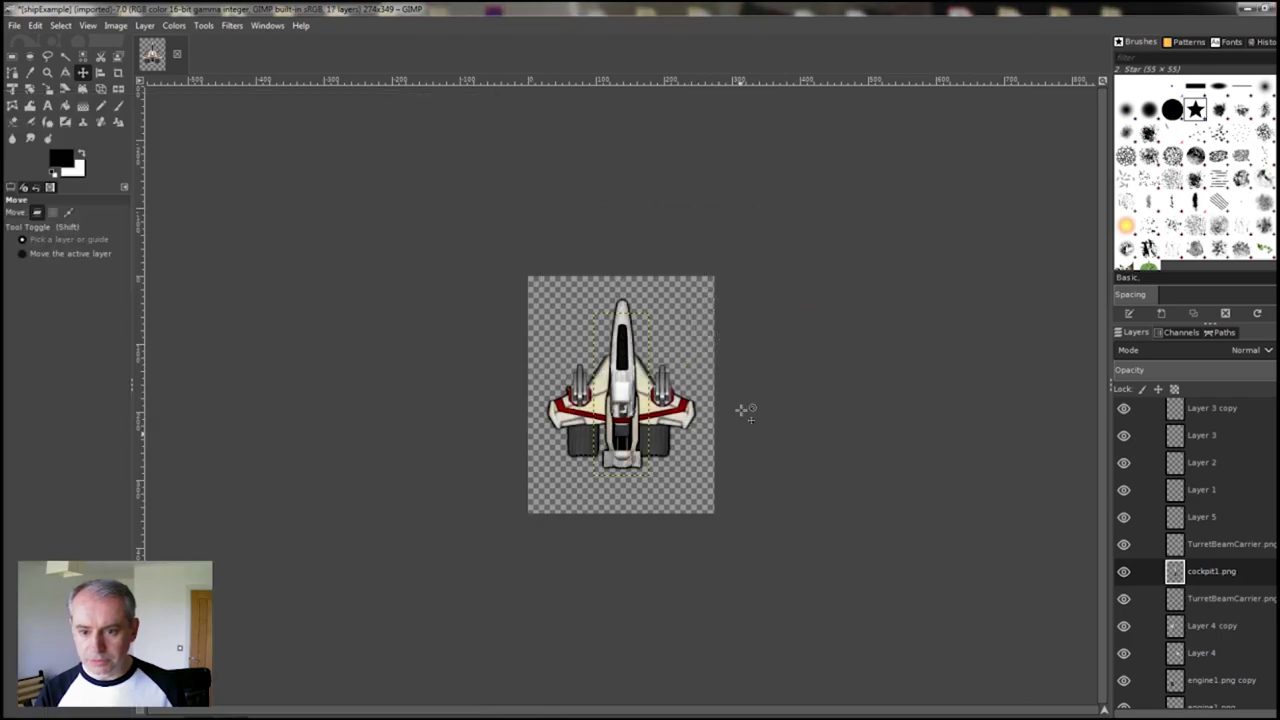
Move the cockpit1.png part to the canvas's upper-left area and scale it down to a slimmer, shorter nose beside the main cockpit.
{"action": "left_click_drag", "start_coordinate": [620, 400], "coordinate": [565, 318]}
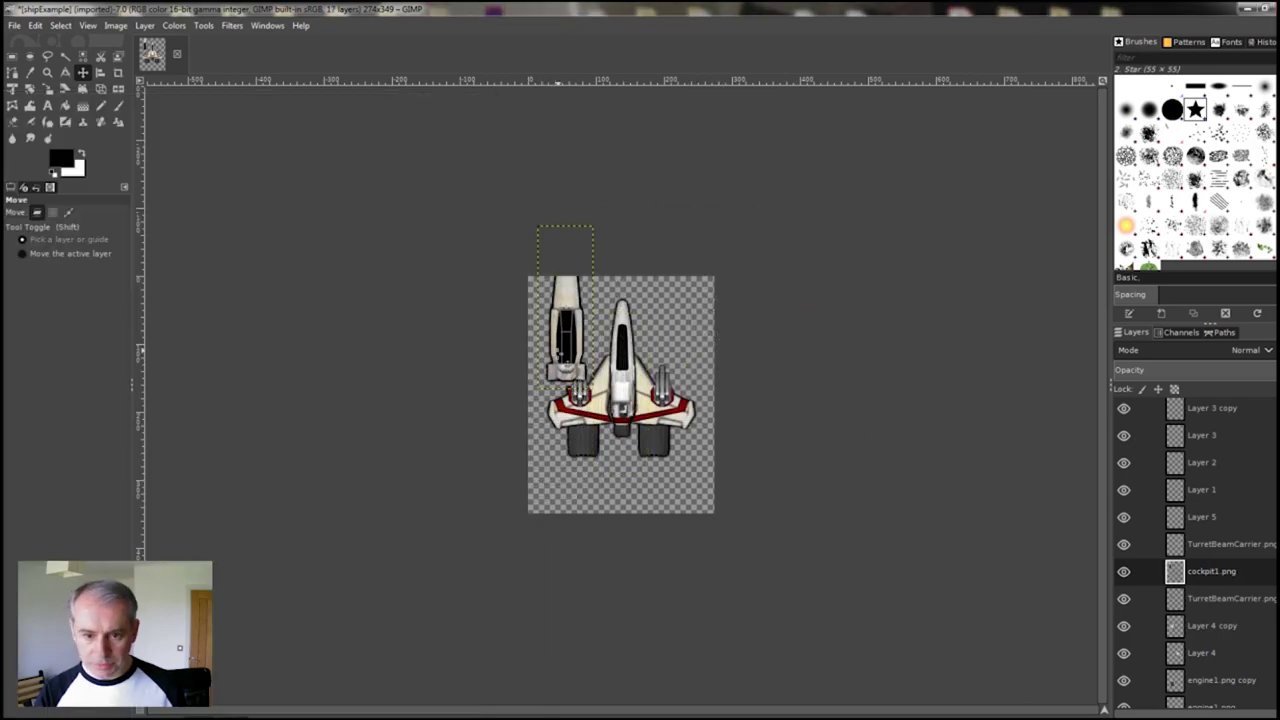
{"action": "key", "text": "shift+s"}
{"action": "left_click", "coordinate": [570, 345]}
{"action": "left_click_drag", "start_coordinate": [609, 224], "coordinate": [612, 300]}
{"action": "left_click", "coordinate": [1056, 181]}
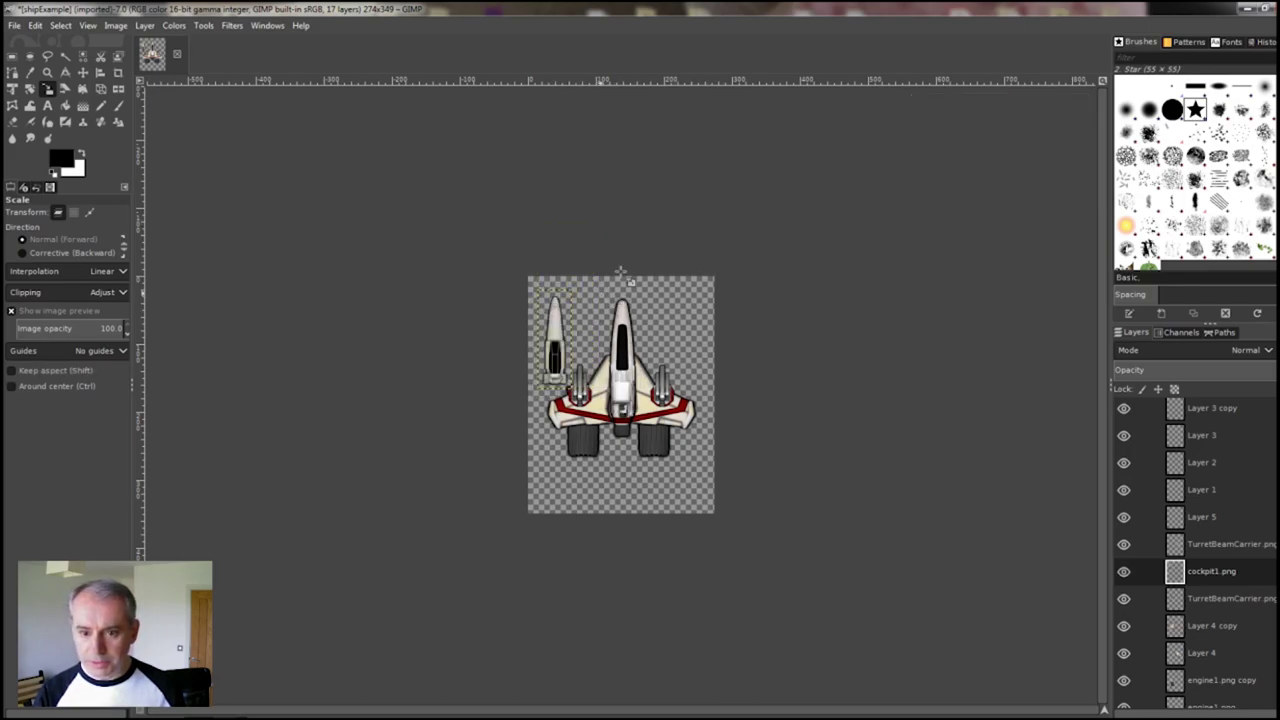
{"action": "left_click_drag", "start_coordinate": [571, 314], "coordinate": [606, 337]}
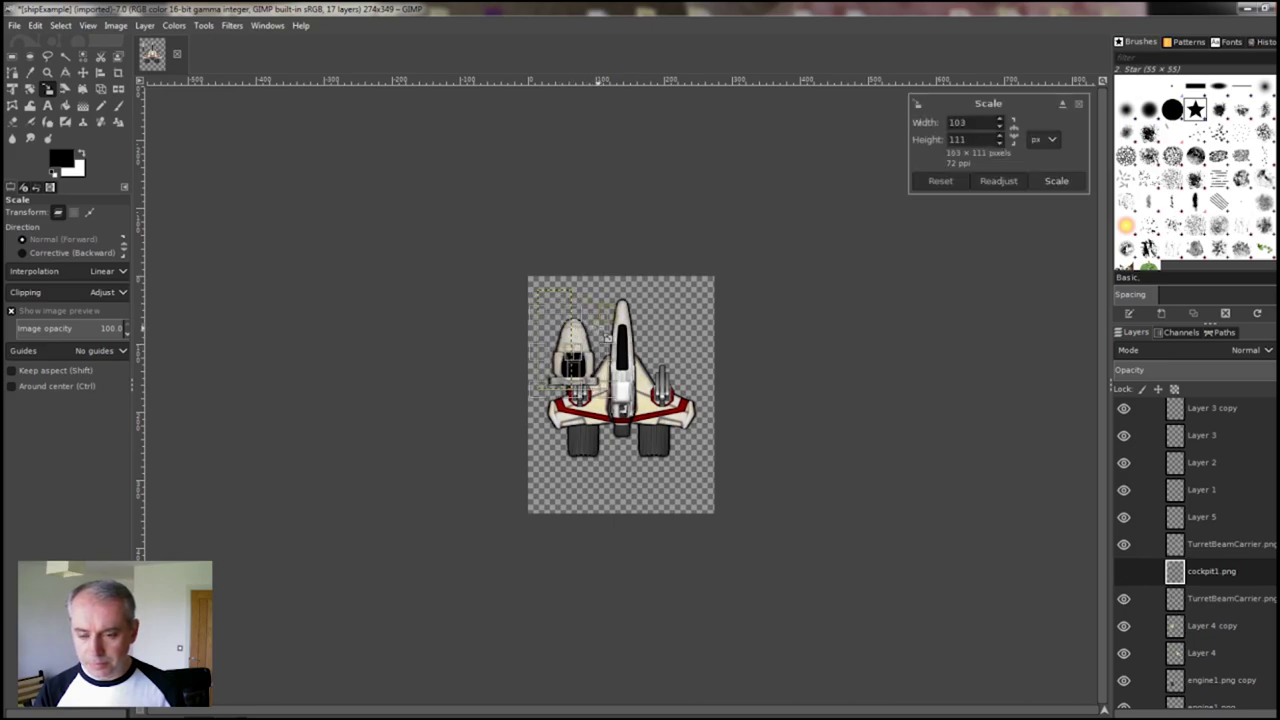
{"action": "key", "text": "Escape"}
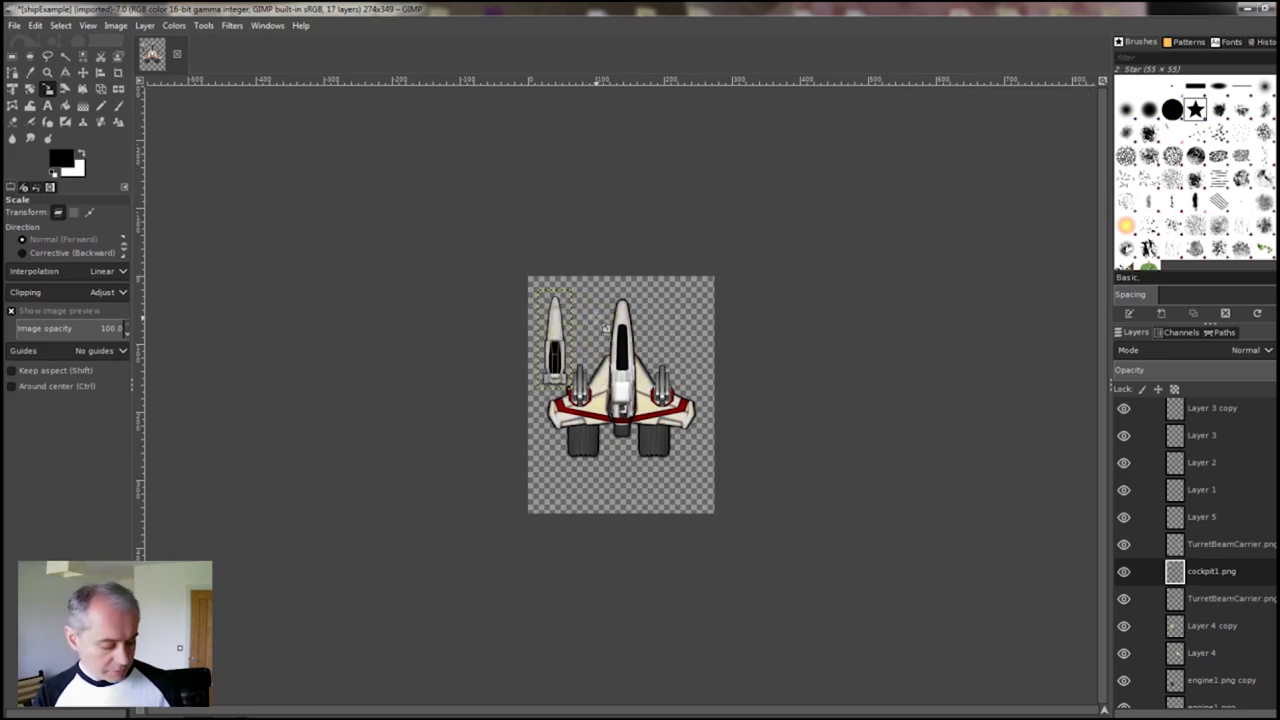
Place the small cockpit1.png part on the right wing beside the main cockpit and reorder its layer beneath the wing layers.
{"action": "key", "text": "m"}
{"action": "left_click_drag", "start_coordinate": [555, 340], "coordinate": [676, 364]}
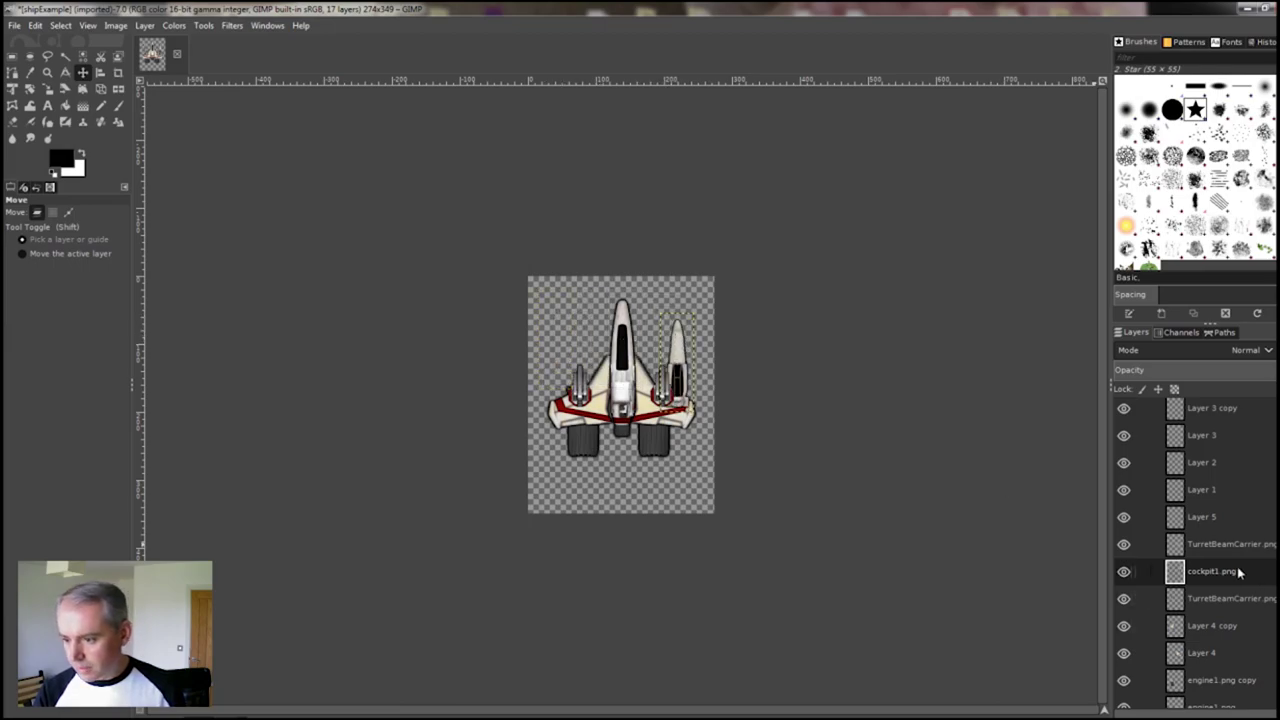
{"action": "left_click_drag", "start_coordinate": [1238, 571], "coordinate": [1246, 672]}
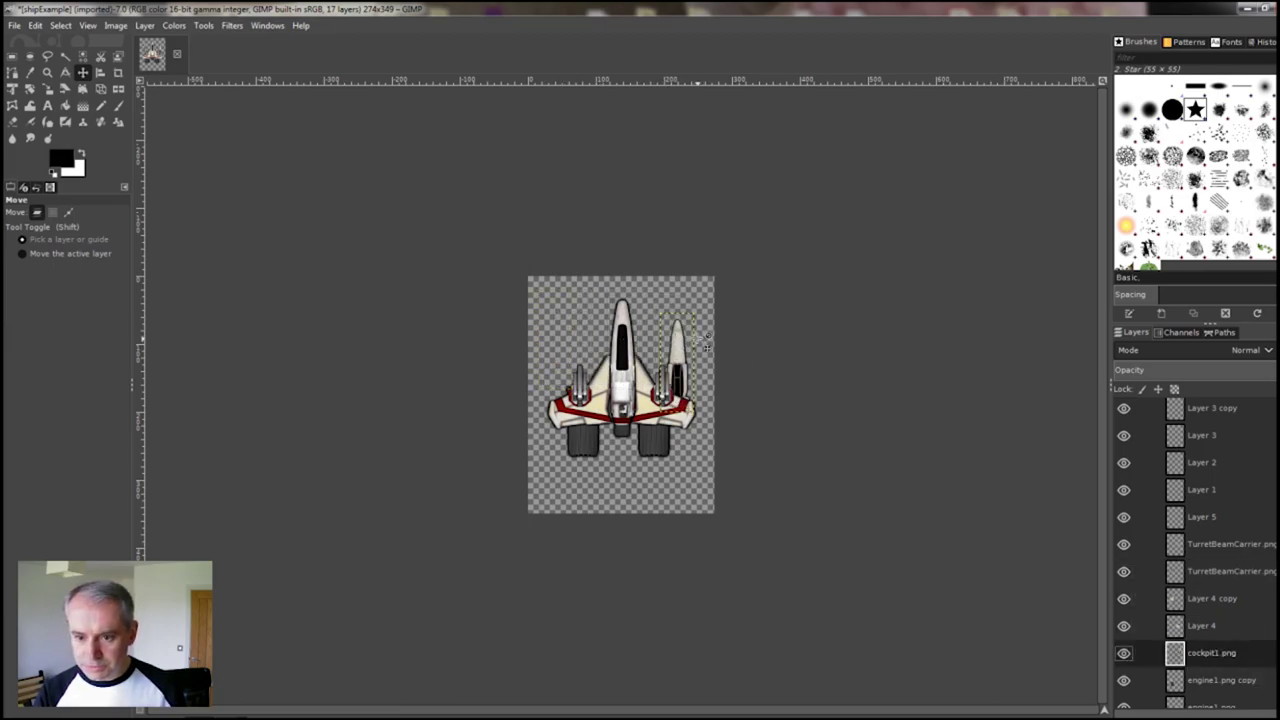
{"action": "mouse_move", "coordinate": [681, 332]}
{"action": "left_mouse_down"}
{"action": "mouse_move", "coordinate": [671, 337]}
{"action": "mouse_move", "coordinate": [692, 358]}
{"action": "mouse_move", "coordinate": [656, 336]}
{"action": "mouse_move", "coordinate": [660, 323]}
{"action": "left_mouse_up"}
Move the right wing's beam turret outward onto the wing tip.
{"action": "left_click", "coordinate": [663, 401]}
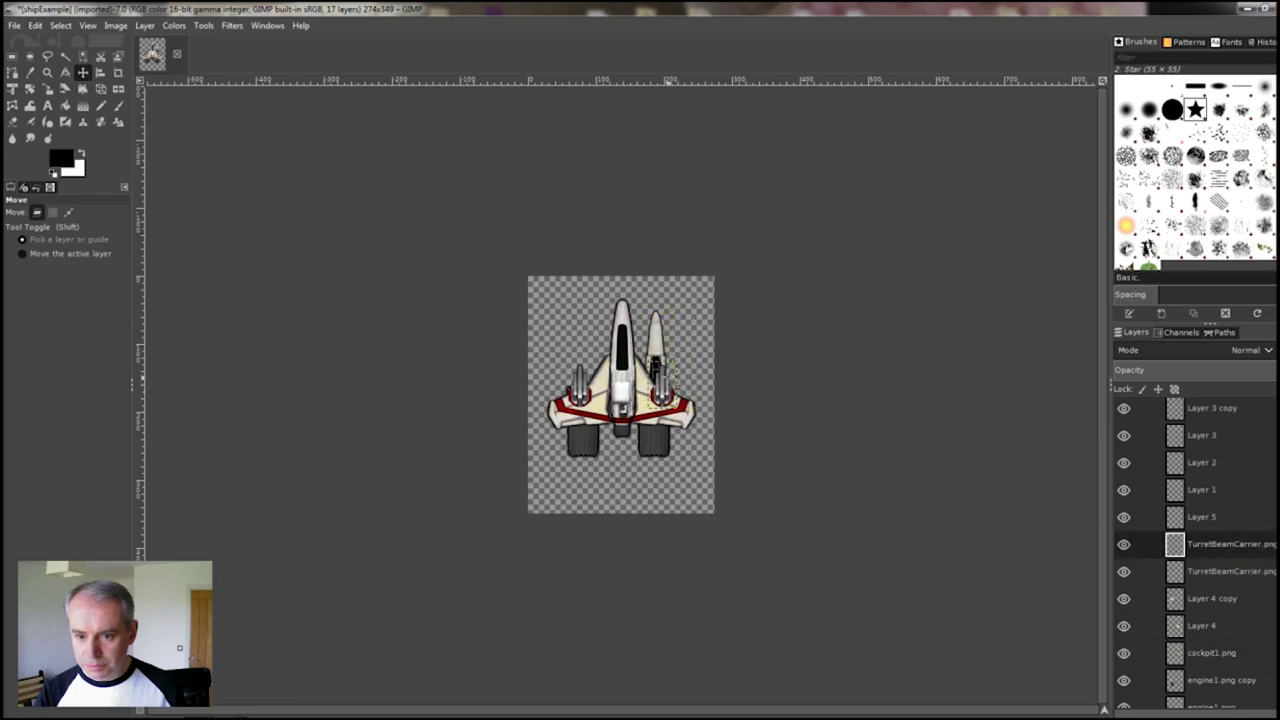
{"action": "left_click_drag", "start_coordinate": [668, 378], "coordinate": [690, 388]}
{"action": "left_click", "coordinate": [582, 391]}
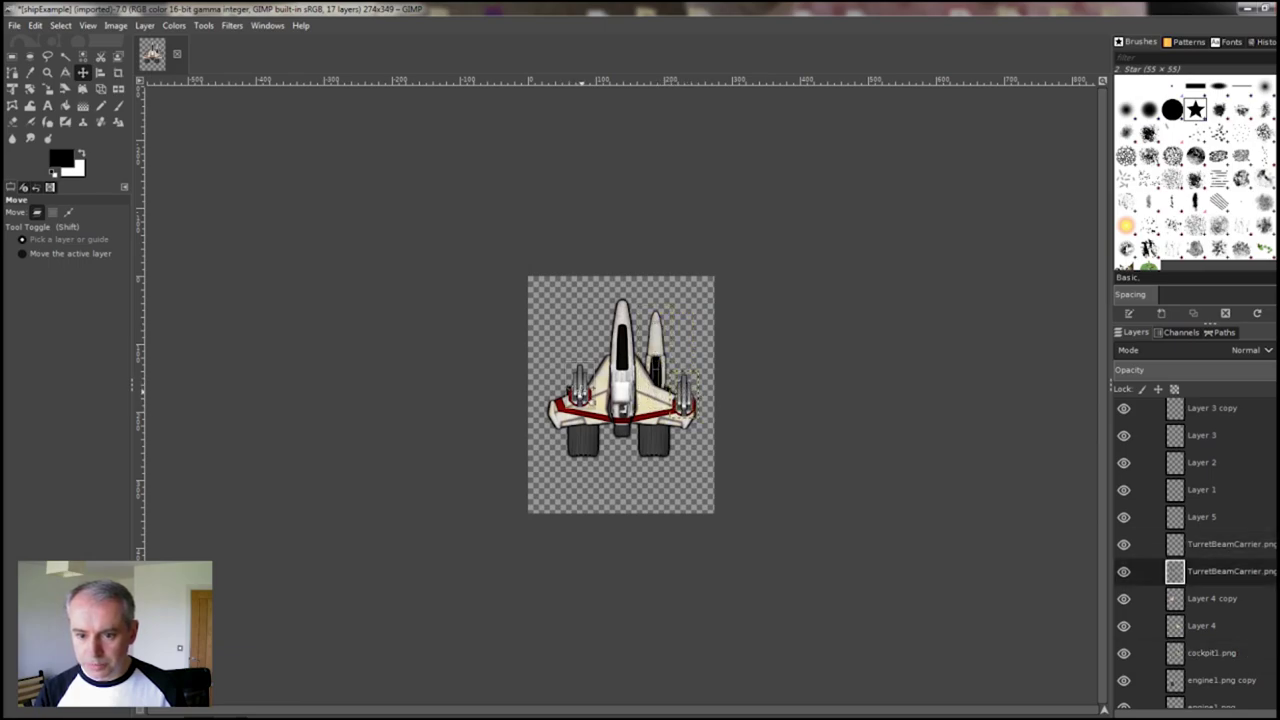
{"action": "left_click_drag", "start_coordinate": [588, 384], "coordinate": [577, 387]}
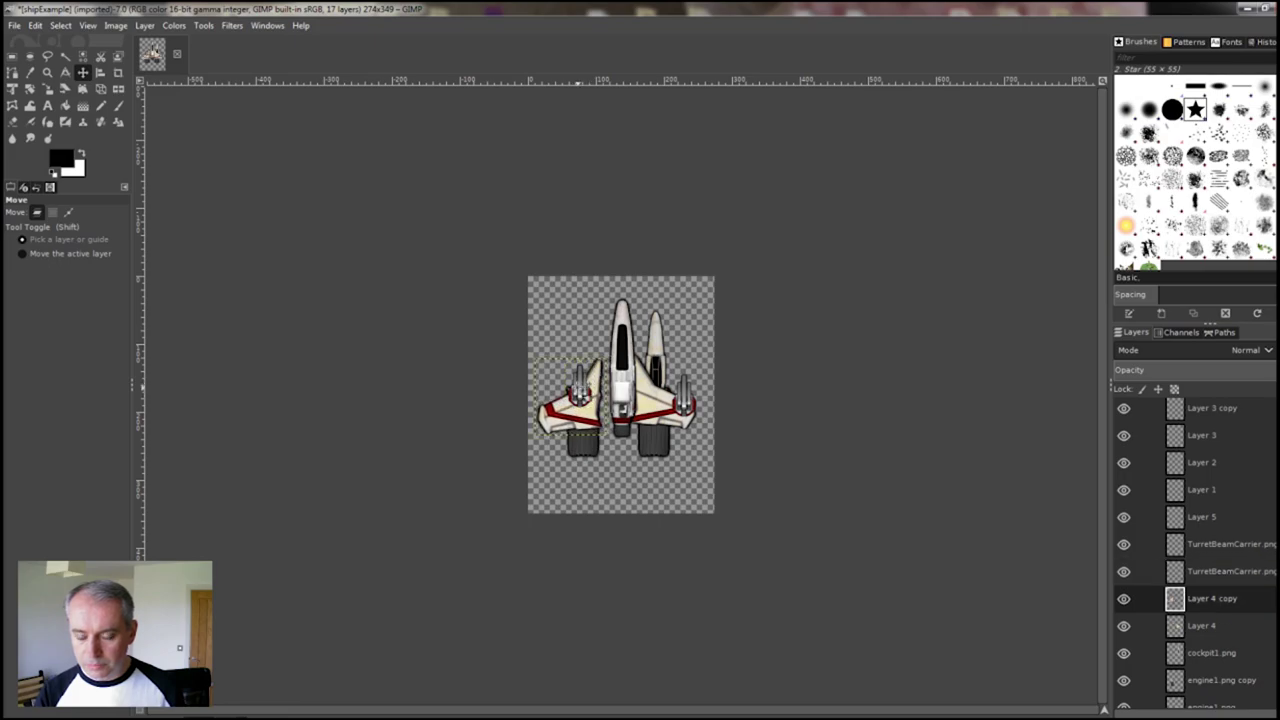
{"action": "key", "text": "ctrl+z"}
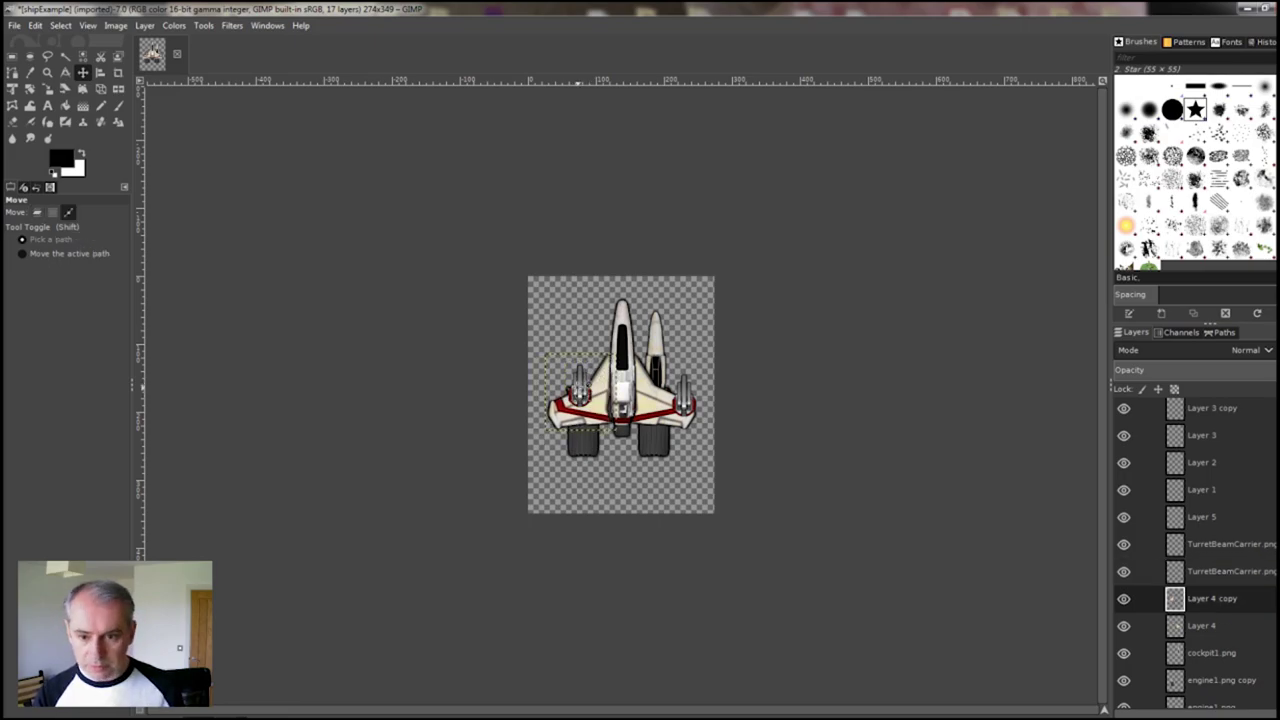
Move the left wing's beam turret outward onto the wing tip, mirroring the turret on the opposite wing.
{"action": "left_click", "coordinate": [582, 386]}
{"action": "left_click_drag", "start_coordinate": [582, 392], "coordinate": [567, 392]}
{"action": "key", "text": "Left"}
{"action": "key", "text": "Left"}
{"action": "key", "text": "Left"}
{"action": "key", "text": "Left"}
{"action": "key", "text": "Left"}
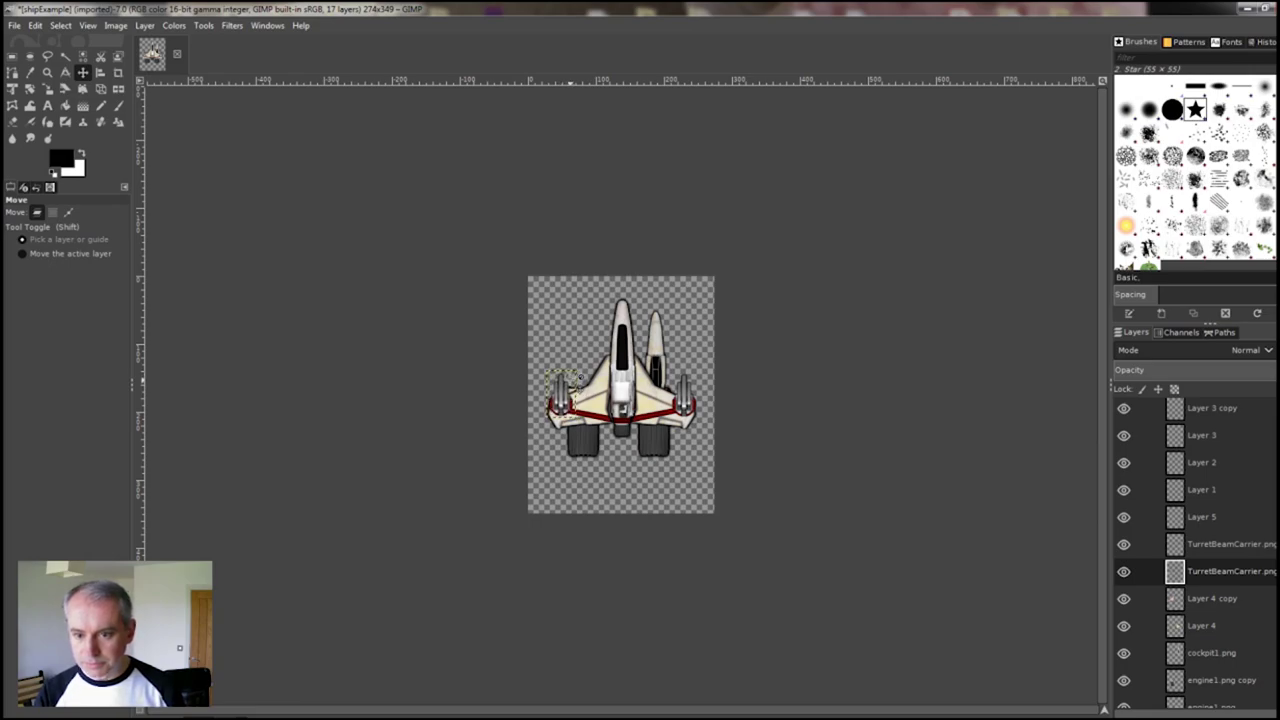
Nudge the small cockpit1.png part on the right wing slightly outward from the main cockpit.
{"action": "left_click", "coordinate": [655, 355]}
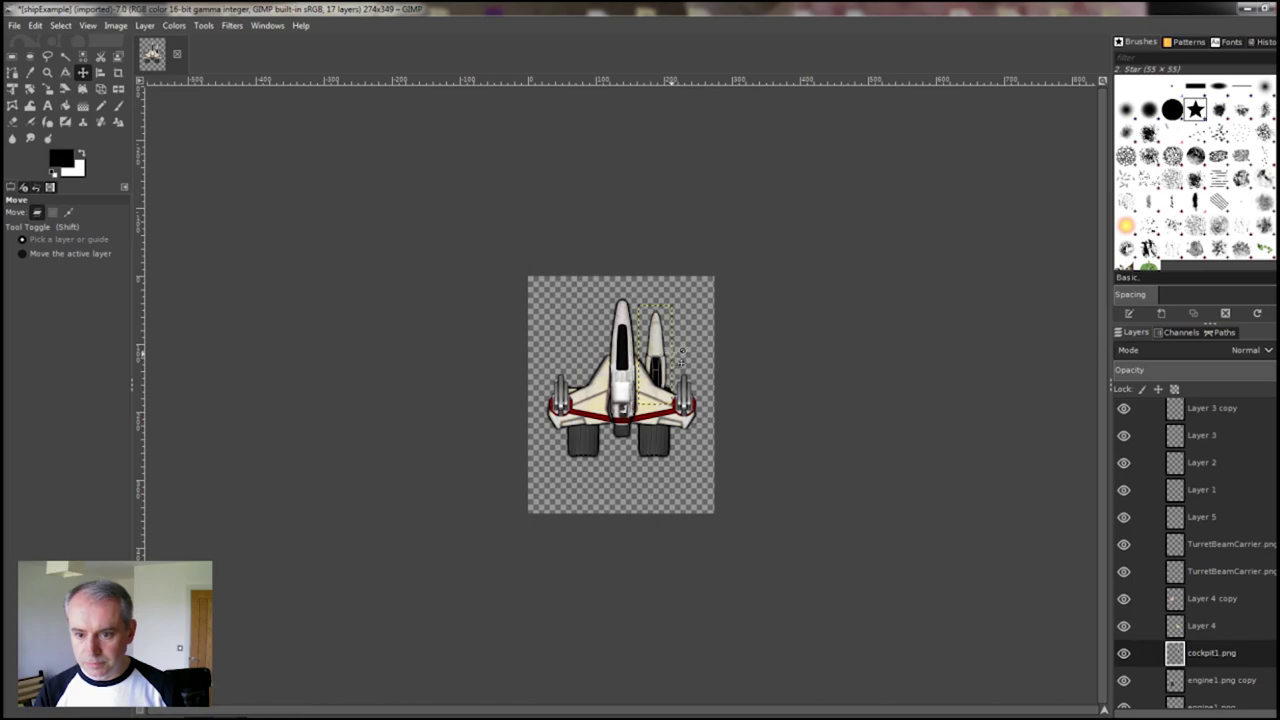
{"action": "key", "text": "Down"}
{"action": "key", "text": "Down"}
{"action": "key", "text": "Down"}
{"action": "key", "text": "Down"}
{"action": "key", "text": "Down"}
{"action": "key", "text": "Down"}
{"action": "key", "text": "Right"}
{"action": "key", "text": "Right"}
{"action": "key", "text": "Right"}
{"action": "key", "text": "Right"}
{"action": "key", "text": "Right"}
{"action": "key", "text": "Right"}
{"action": "key", "text": "Right"}
{"action": "key", "text": "Right"}
{"action": "key", "text": "Right"}
{"action": "key", "text": "Right"}
{"action": "key", "text": "Right"}
{"action": "key", "text": "Right"}
{"action": "key", "text": "Left"}
{"action": "key", "text": "Left"}
{"action": "key", "text": "Up"}
{"action": "key", "text": "Up"}
{"action": "key", "text": "Up"}
Duplicate the cockpit1.png layer and place the copy on the left wing, level with the original.
{"action": "right_click", "coordinate": [1217, 660]}
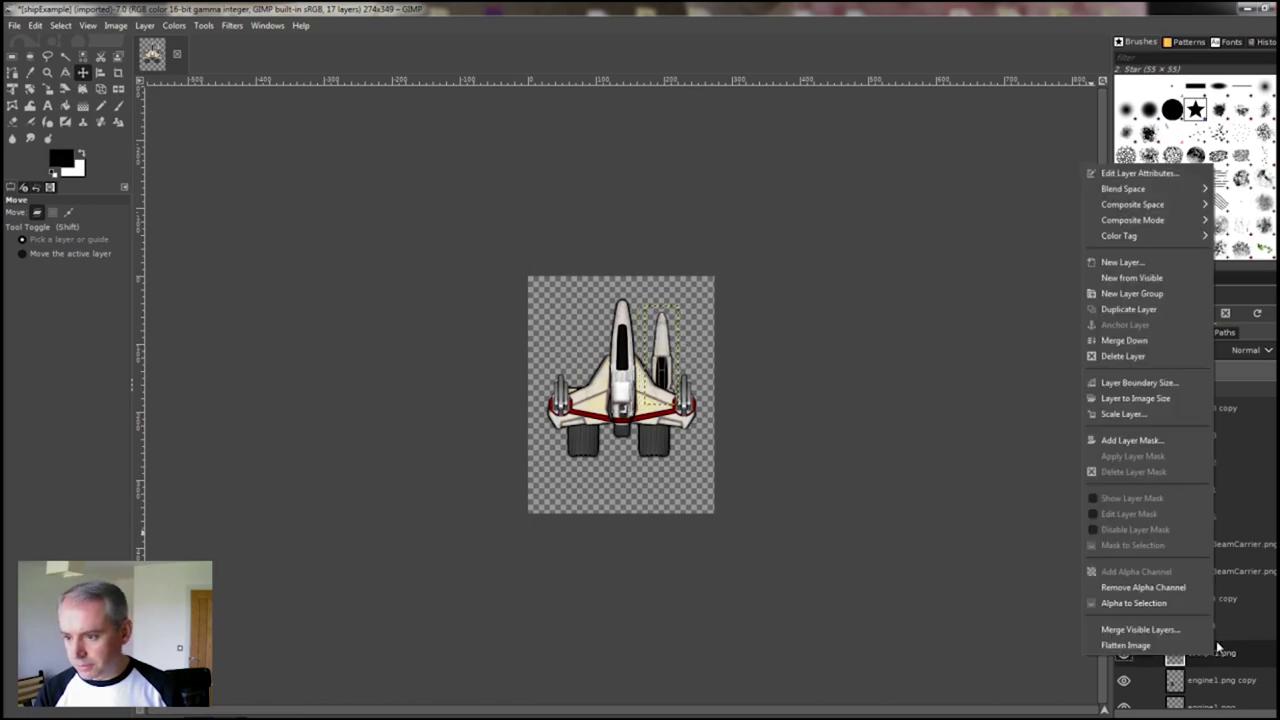
{"action": "left_click", "coordinate": [1135, 310]}
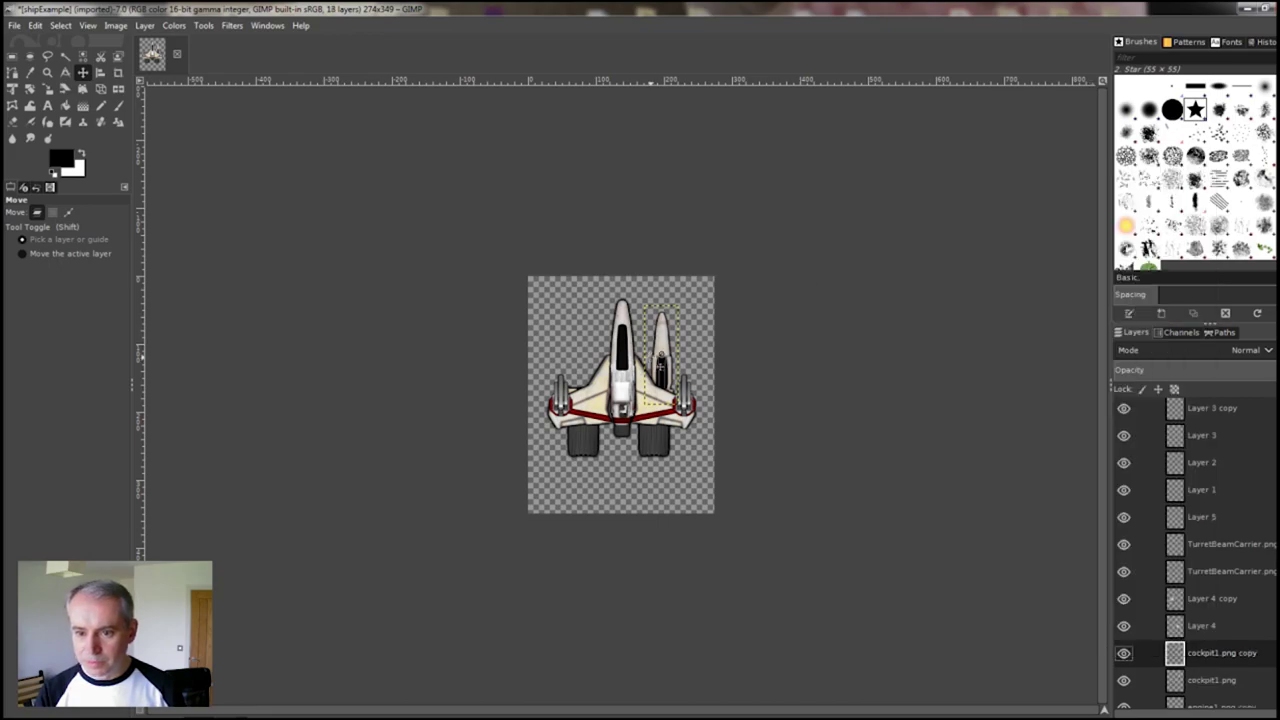
{"action": "left_click_drag", "start_coordinate": [670, 358], "coordinate": [588, 361]}
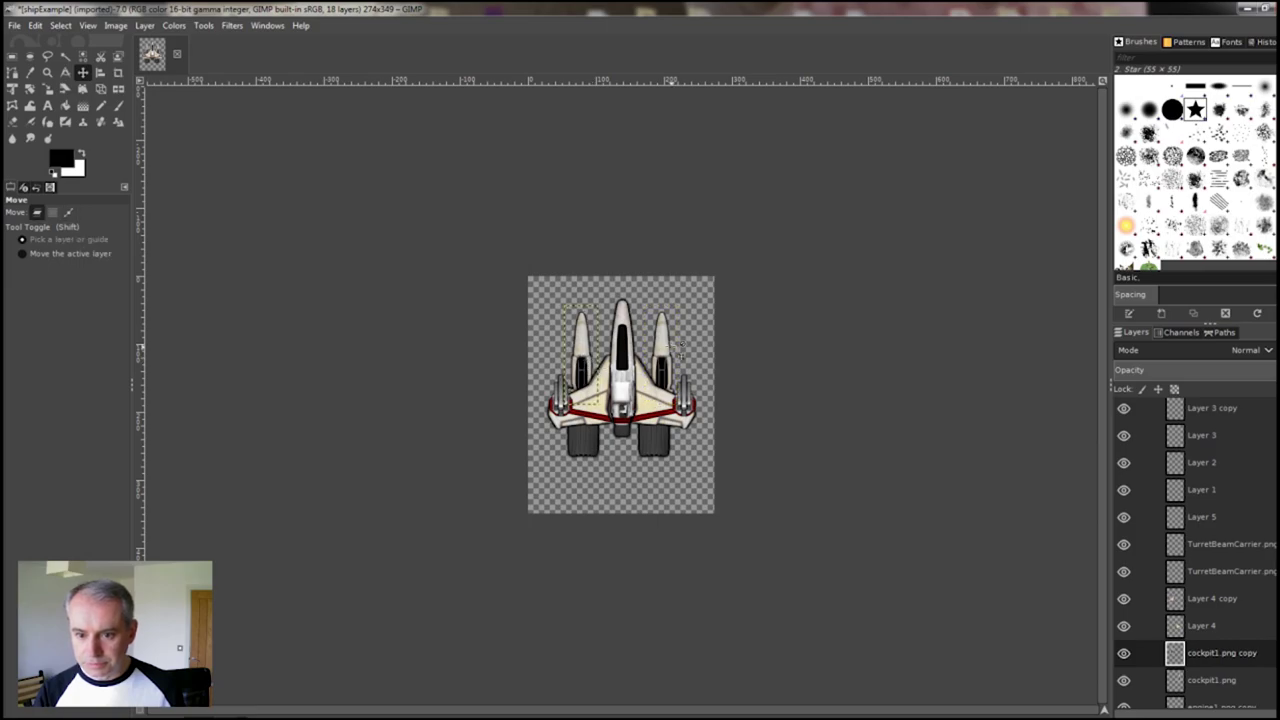
Nudge the left engine slightly inward toward the ship's centre line.
{"action": "left_click", "coordinate": [662, 346]}
{"action": "left_click", "coordinate": [37, 212]}
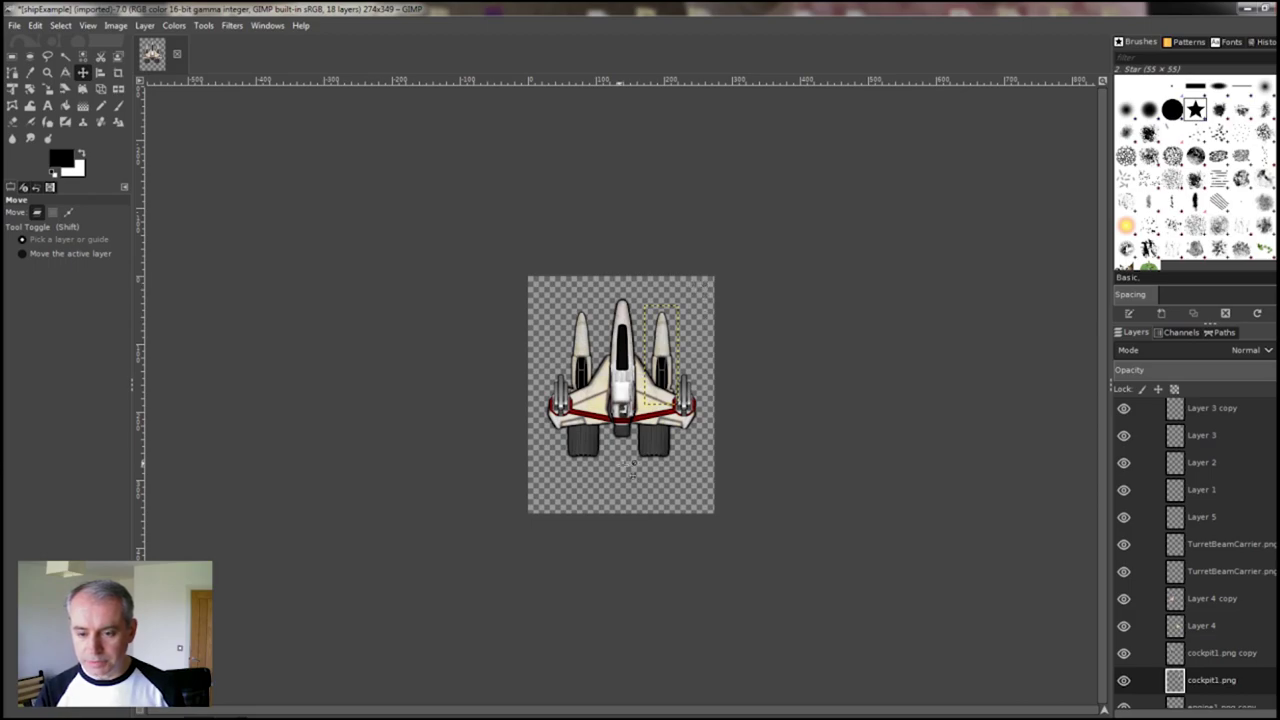
{"action": "left_click", "coordinate": [564, 397]}
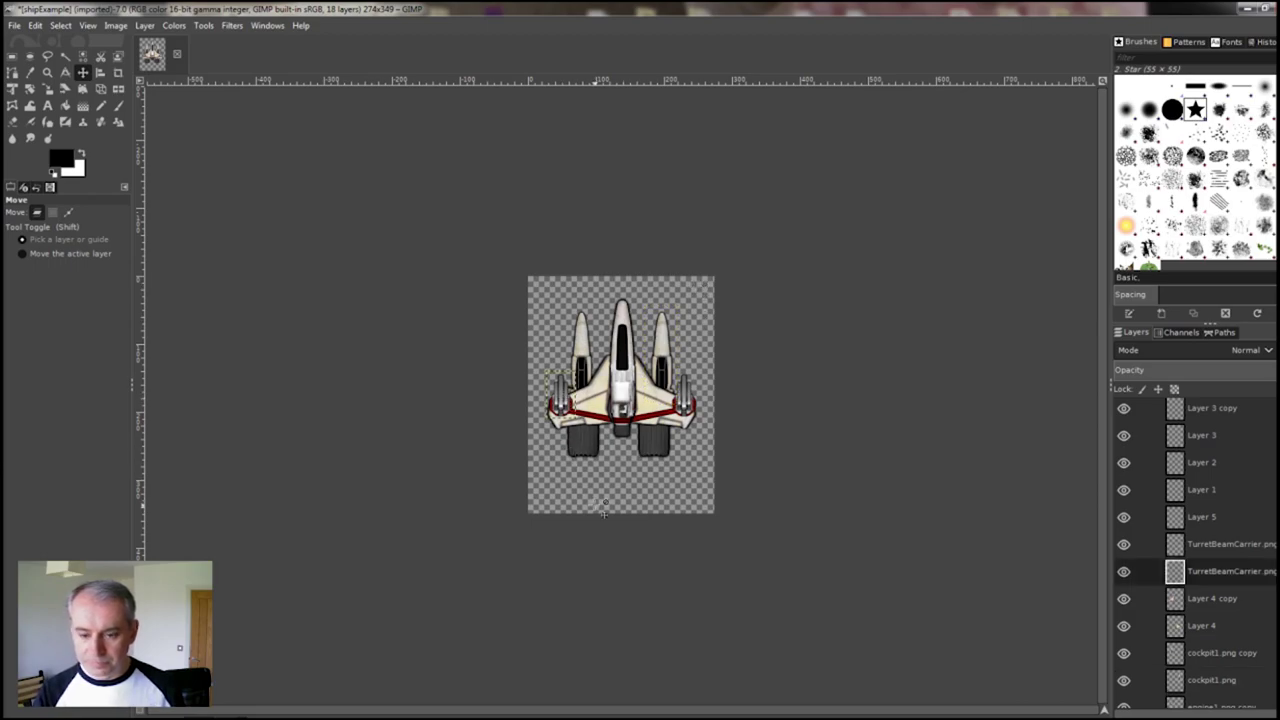
{"action": "left_click", "coordinate": [592, 468]}
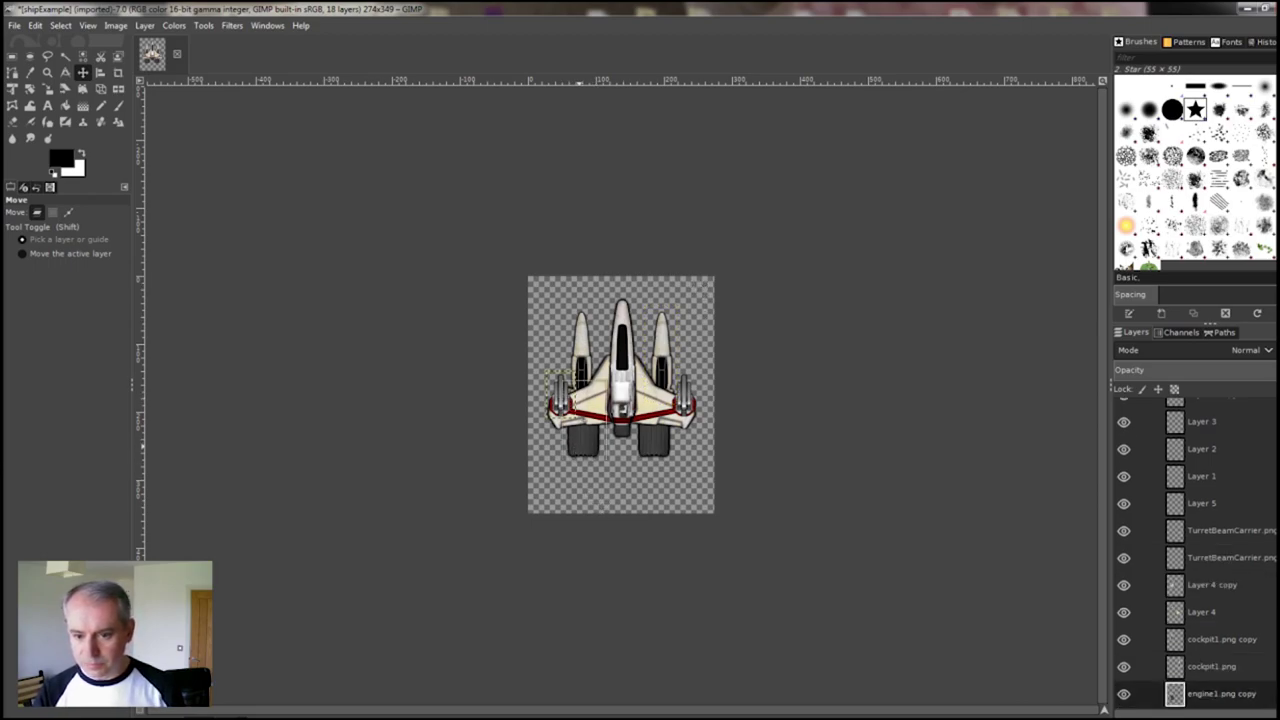
{"action": "key", "text": "Right"}
{"action": "key", "text": "Right"}
{"action": "key", "text": "Right"}
{"action": "key", "text": "Right"}
{"action": "key", "text": "Right"}
{"action": "key", "text": "Left"}
Nudge both small cockpit1.png parts slightly inward toward the main cockpit, keeping them symmetrical.
{"action": "left_click", "coordinate": [641, 349]}
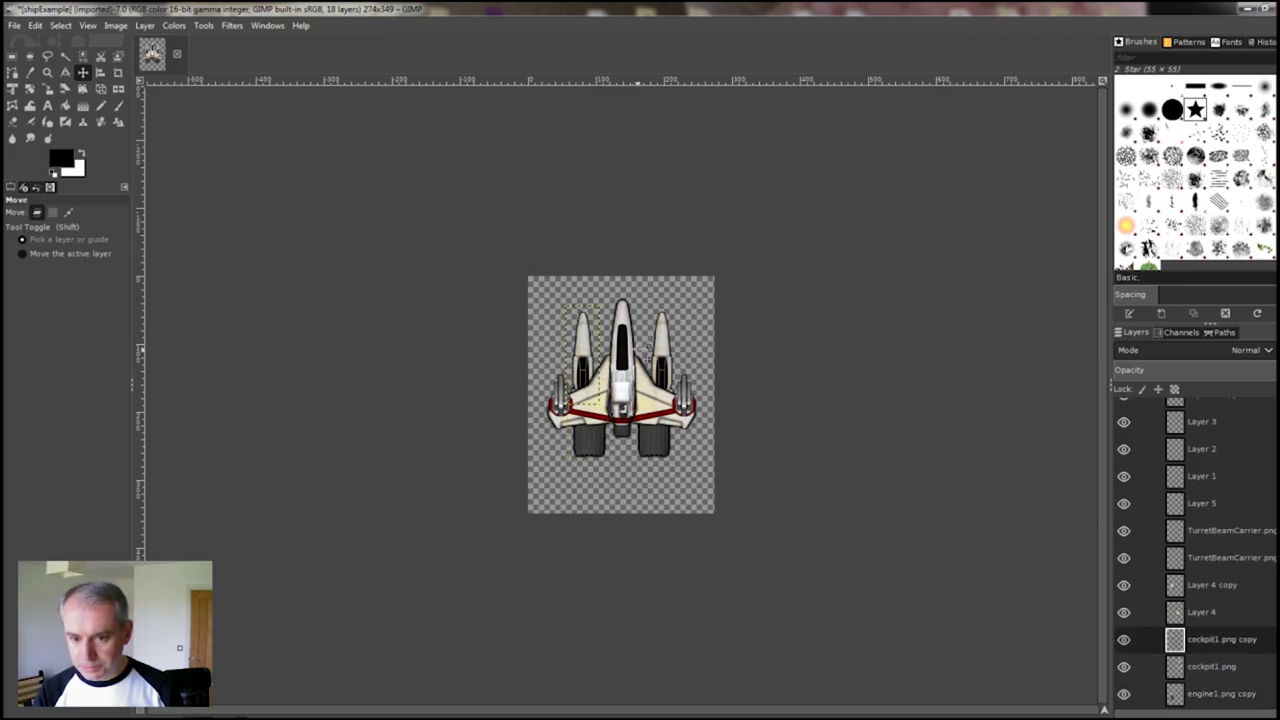
{"action": "left_click", "coordinate": [662, 340]}
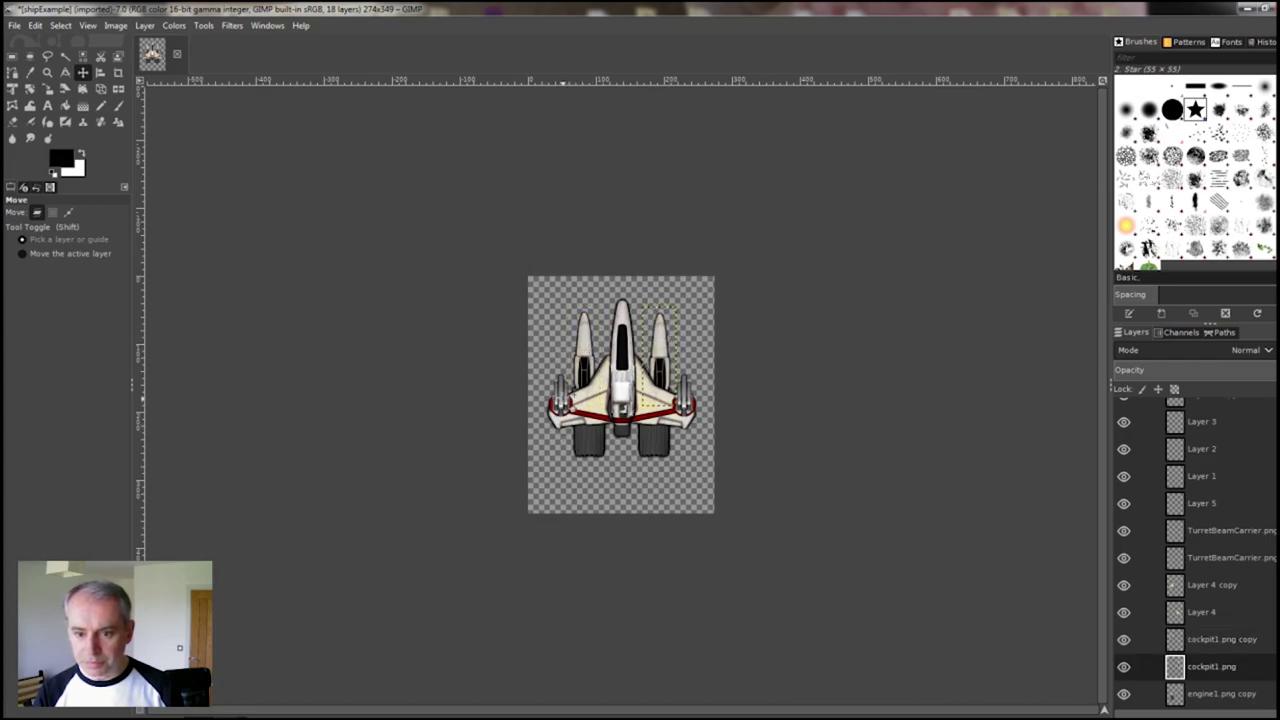
{"action": "left_click", "coordinate": [555, 408]}
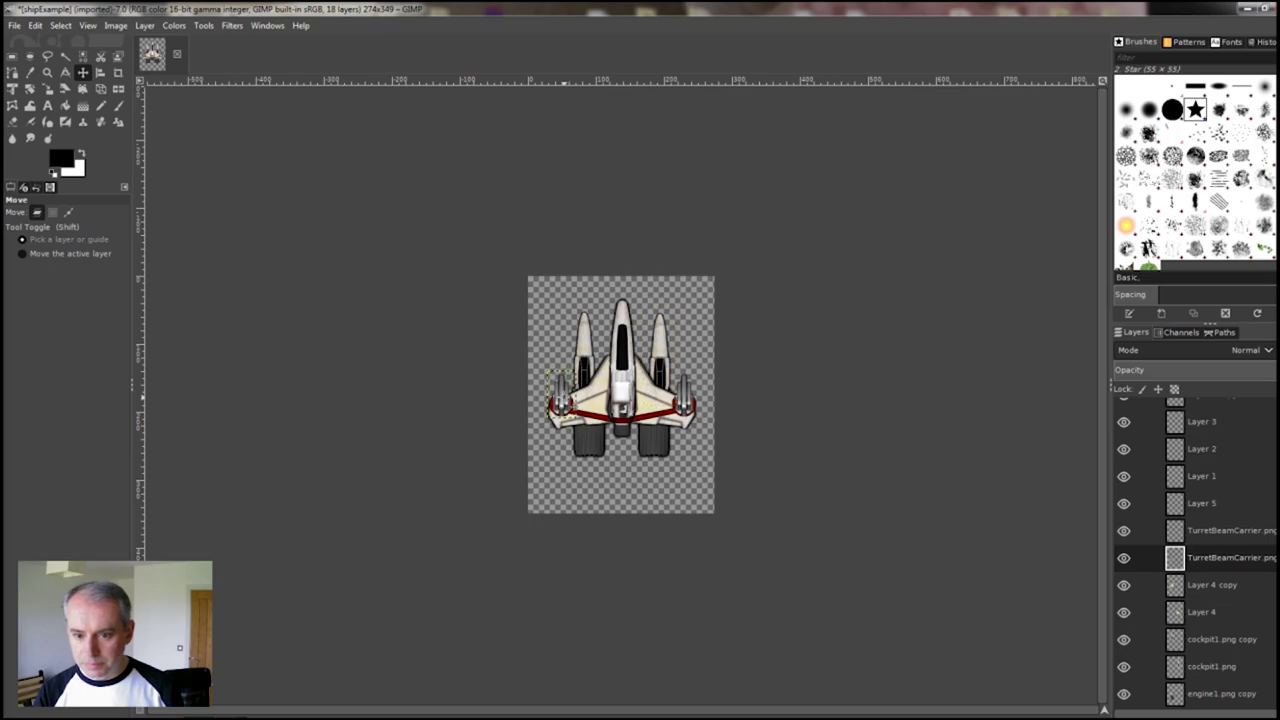
{"action": "left_click", "coordinate": [690, 395]}
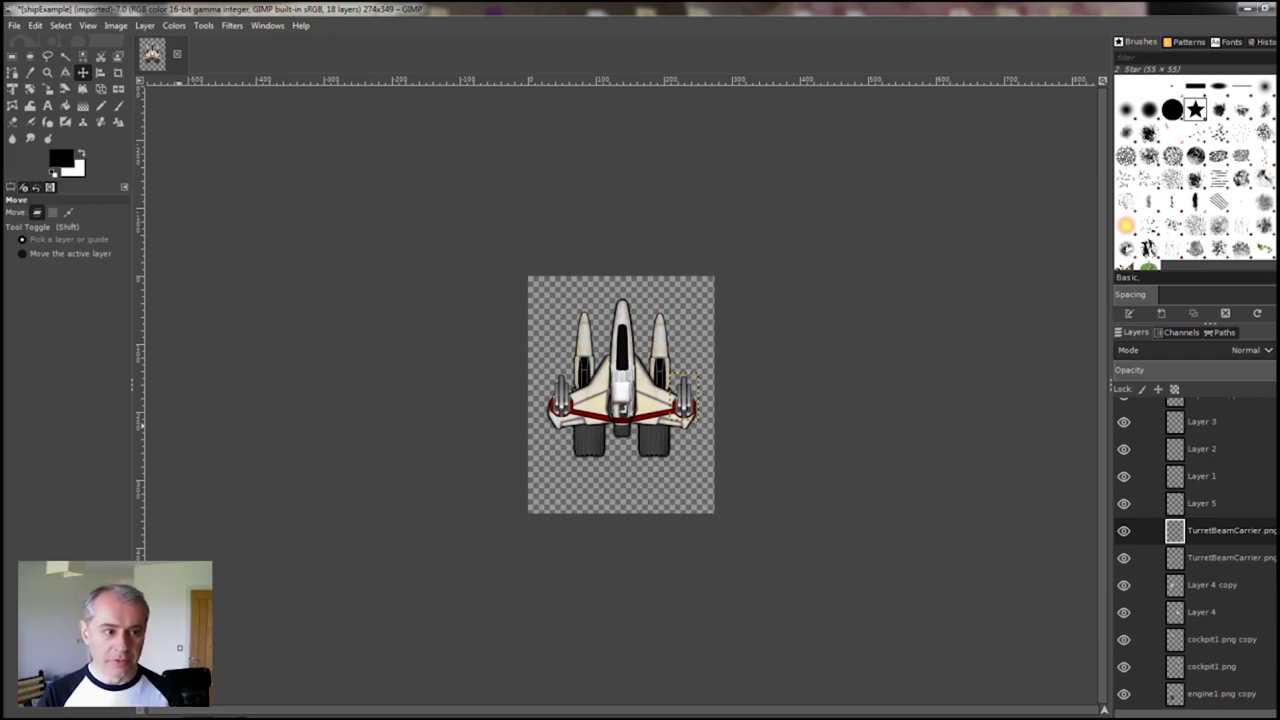
Switch to the Workshop Ship Pack folder and add barageMissile.png to the ship image as a new layer.
{"action": "key", "text": "alt+Tab"}
{"action": "left_click_drag", "start_coordinate": [10, 98], "coordinate": [401, 85]}
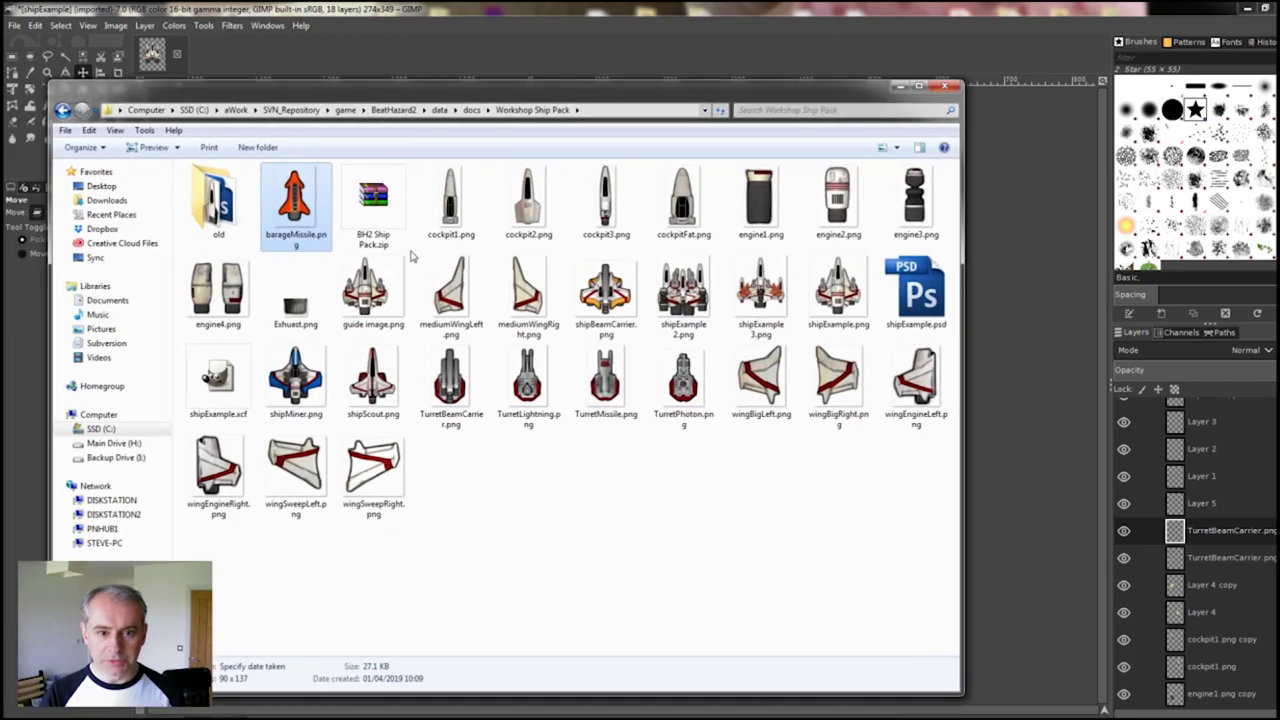
{"action": "left_click", "coordinate": [1000, 494]}
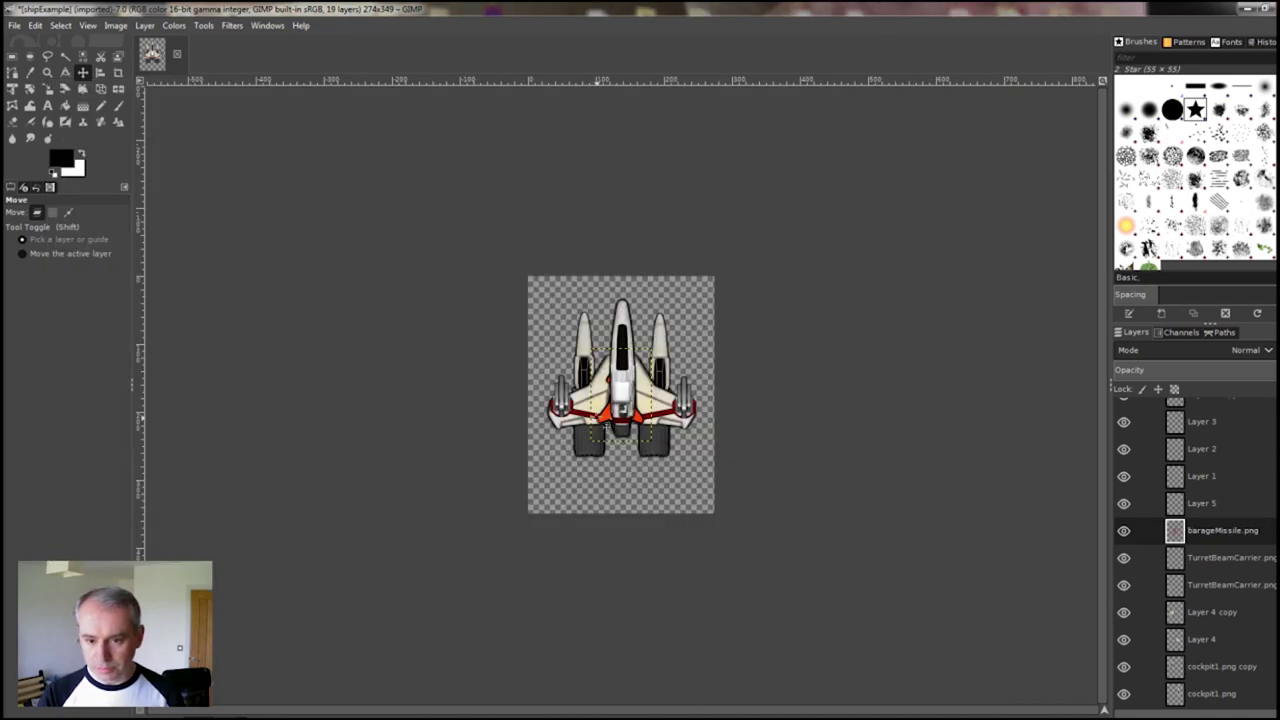
Move the barageMissile.png part to the canvas's lower-left corner and scale it down to about 55 × 84 px.
{"action": "left_click_drag", "start_coordinate": [600, 418], "coordinate": [538, 478]}
{"action": "key", "text": "shift+s"}
{"action": "left_click", "coordinate": [584, 494]}
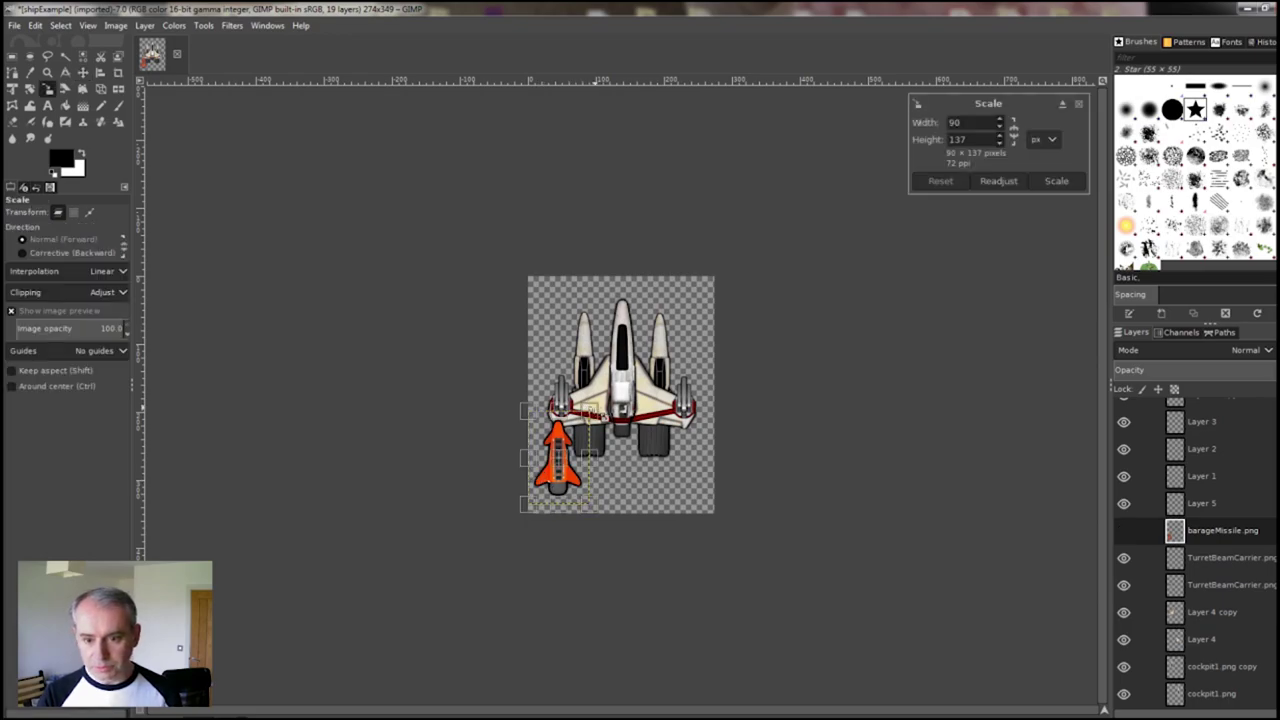
{"action": "left_click_drag", "start_coordinate": [598, 410], "coordinate": [588, 428]}
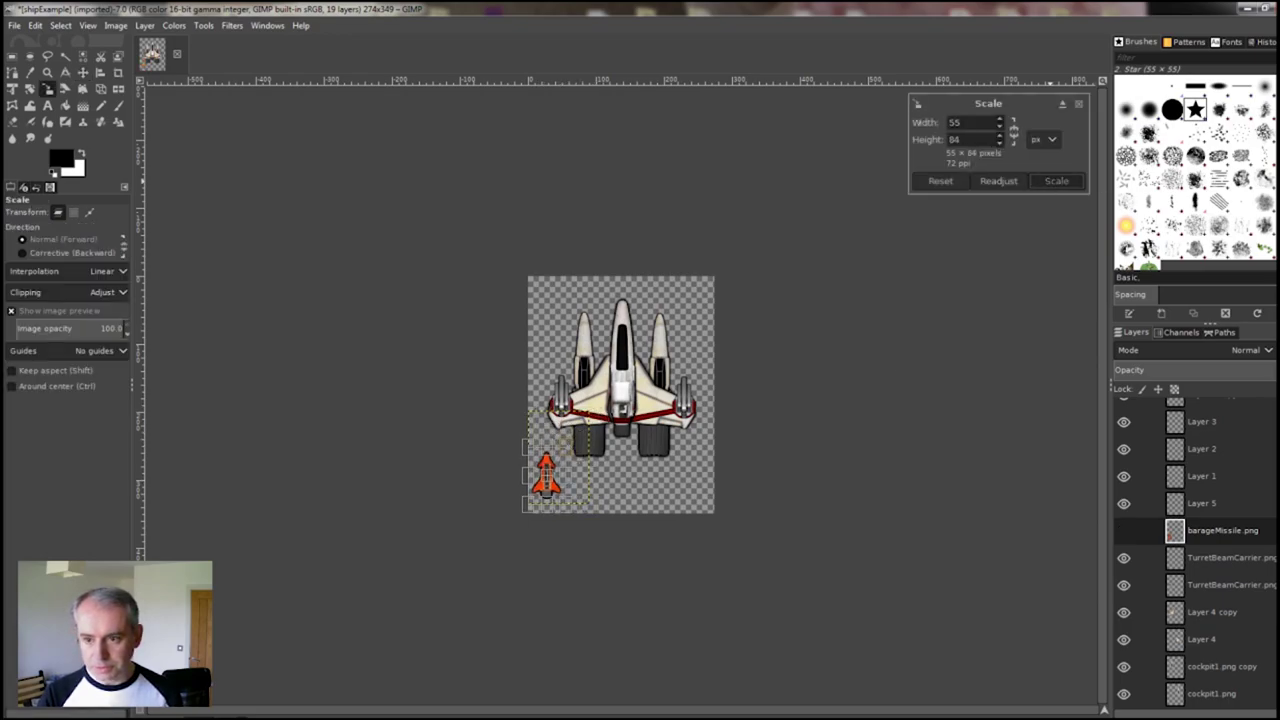
{"action": "left_click", "coordinate": [1056, 181]}
Place the missile on the left wing beside the main cockpit, then duplicate its layer and place the copy symmetrically on the right wing.
{"action": "key", "text": "m"}
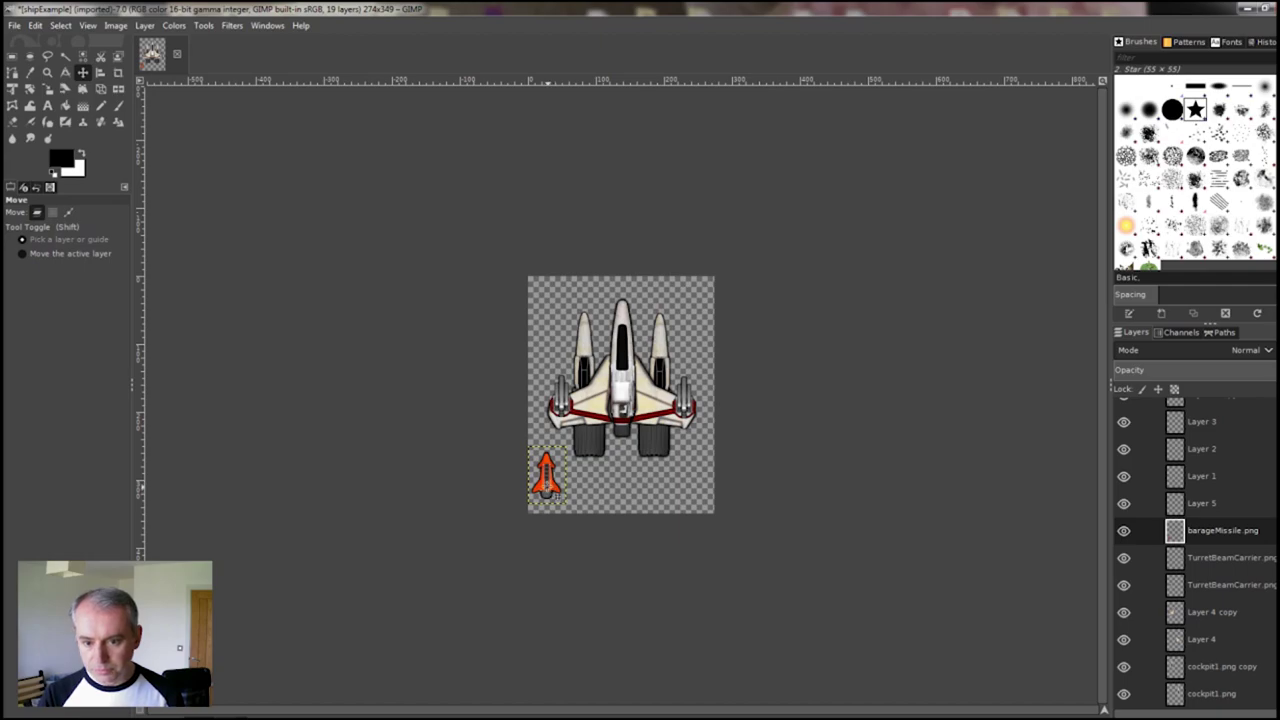
{"action": "left_click_drag", "start_coordinate": [548, 485], "coordinate": [594, 413]}
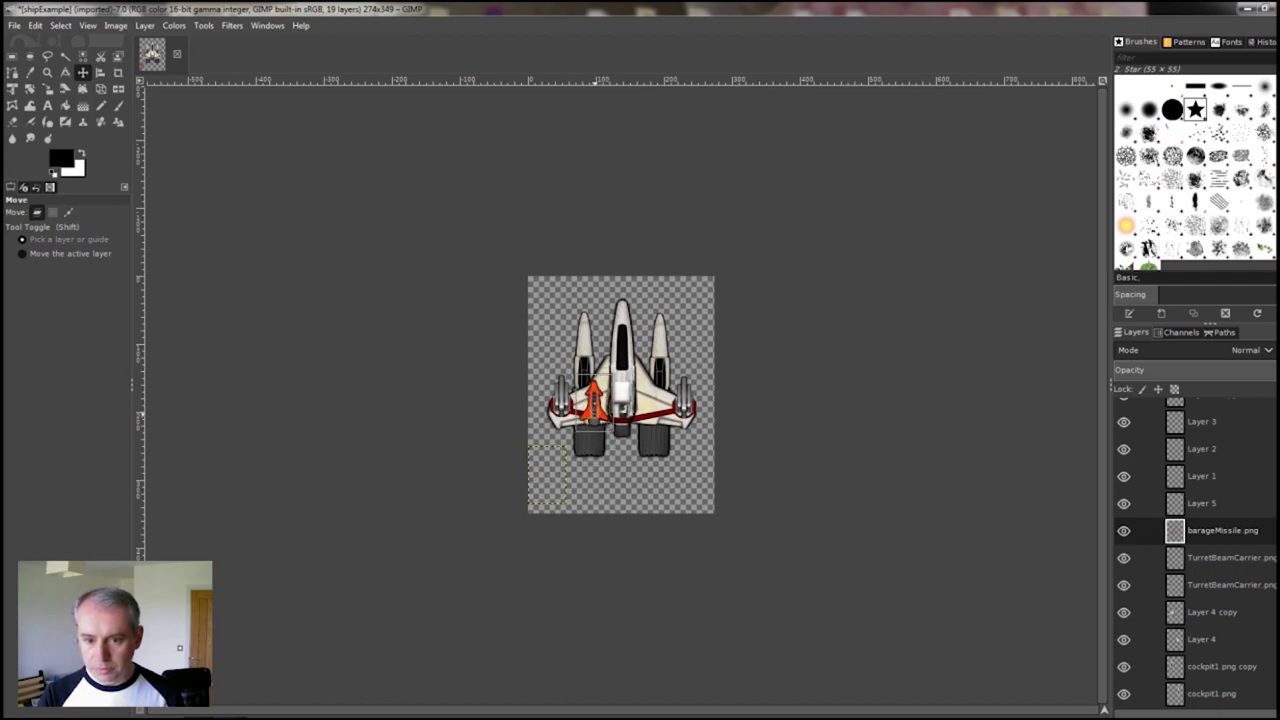
{"action": "right_click", "coordinate": [1228, 533]}
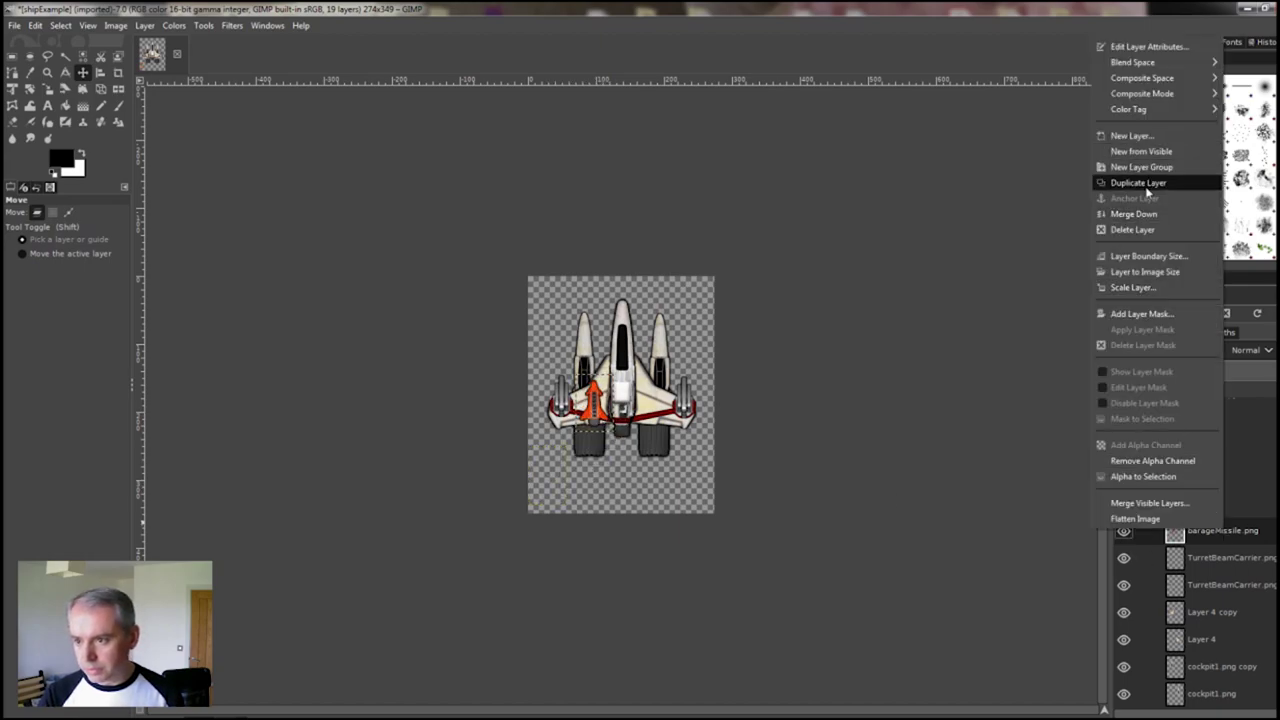
{"action": "left_click", "coordinate": [1140, 178]}
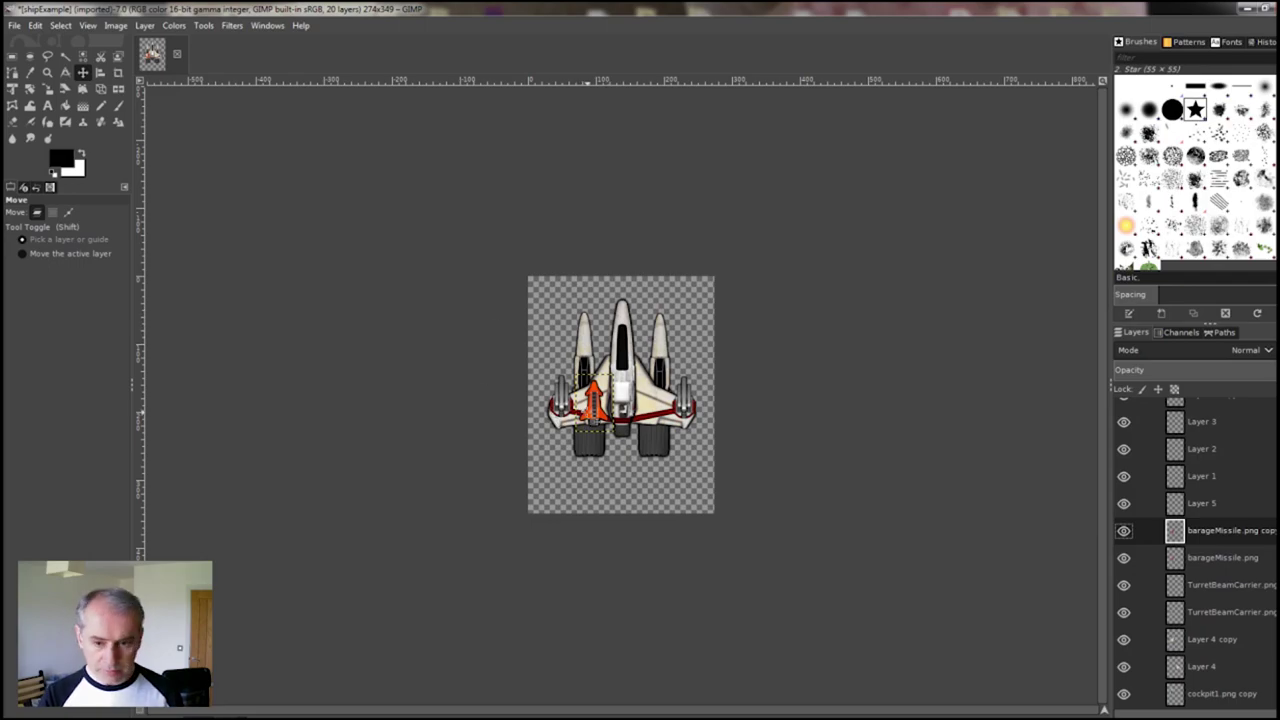
{"action": "left_click_drag", "start_coordinate": [595, 407], "coordinate": [648, 407]}
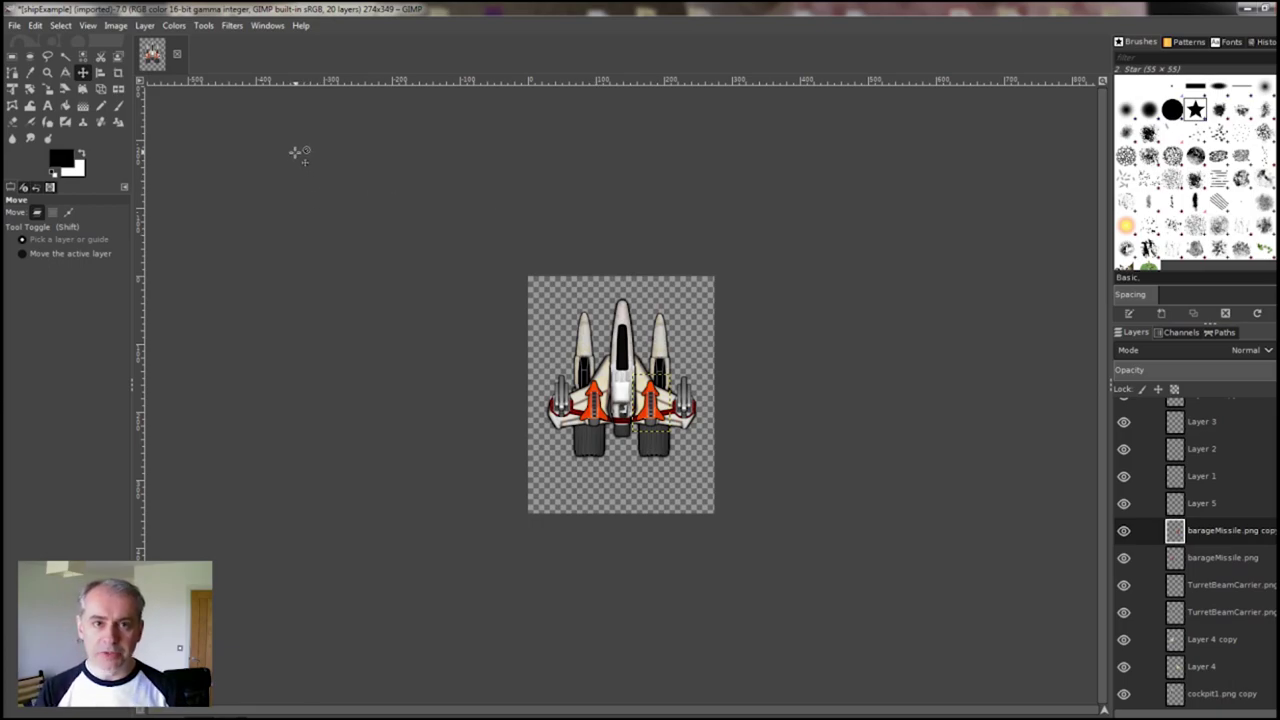
Check the ship image's size in pixels in its image properties.
{"action": "left_click", "coordinate": [115, 27]}
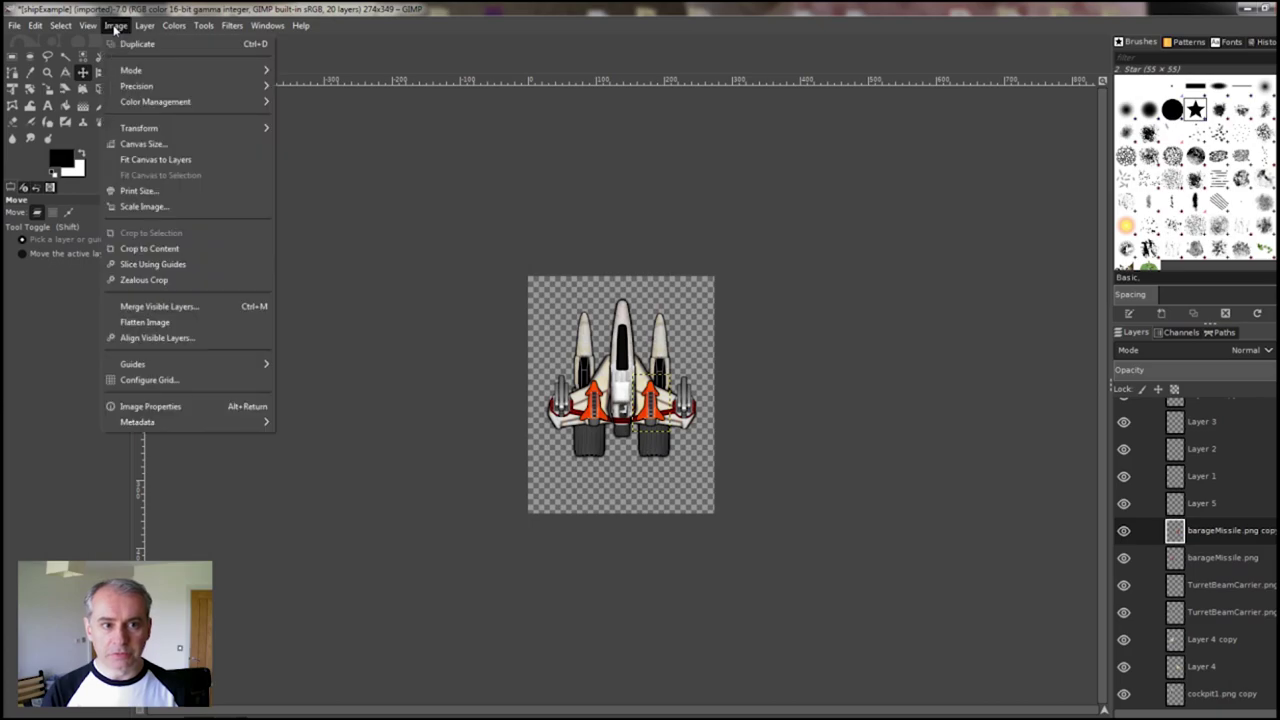
{"action": "left_click", "coordinate": [150, 406]}
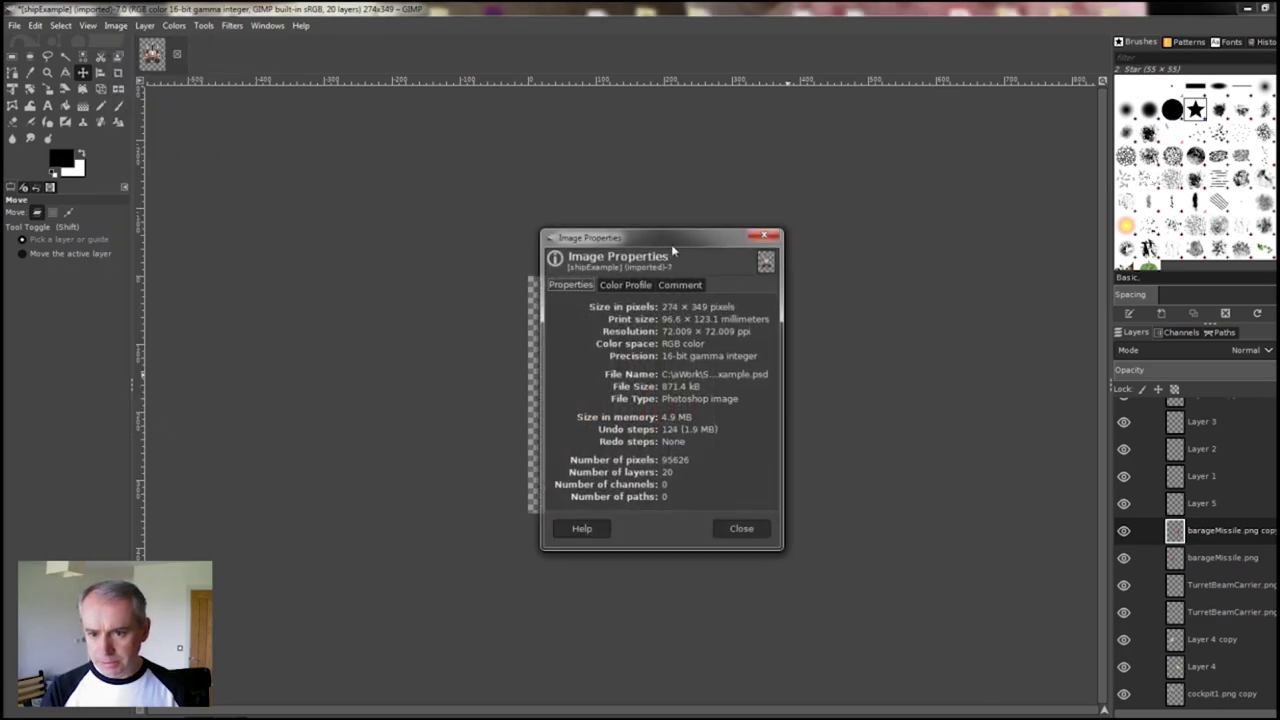
{"action": "left_click_drag", "start_coordinate": [688, 244], "coordinate": [402, 190]}
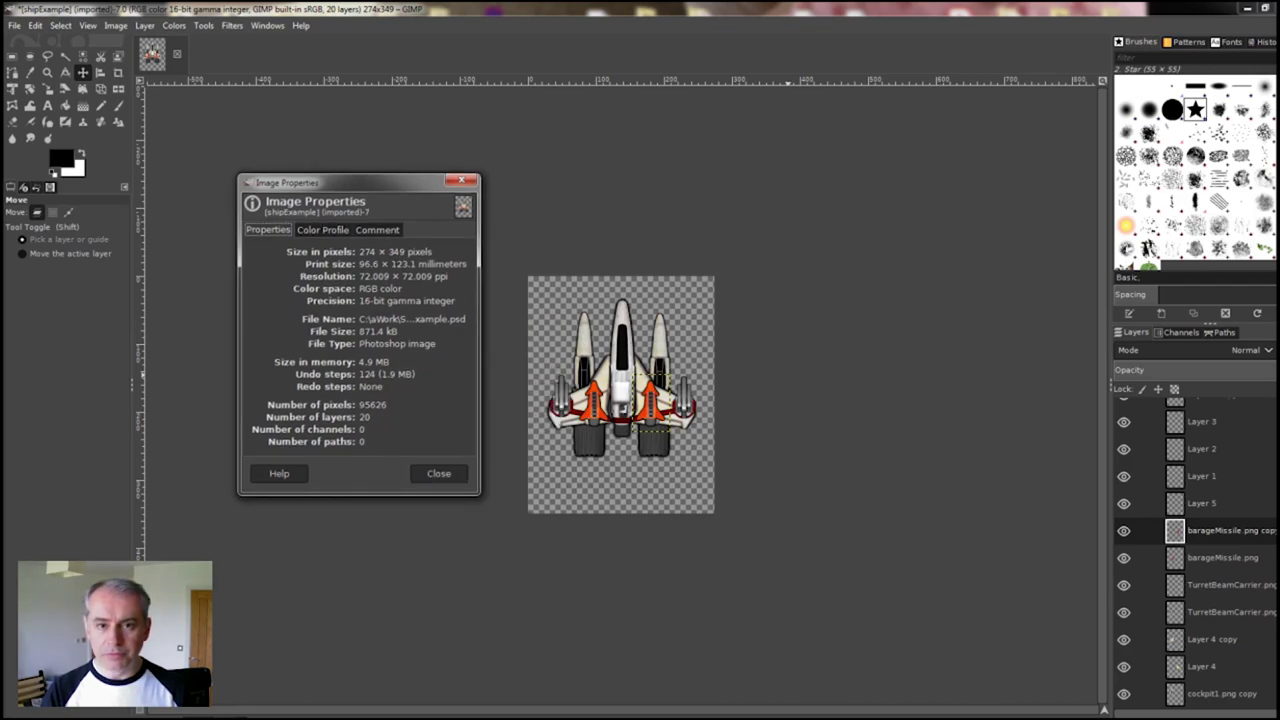
{"action": "left_click", "coordinate": [439, 474]}
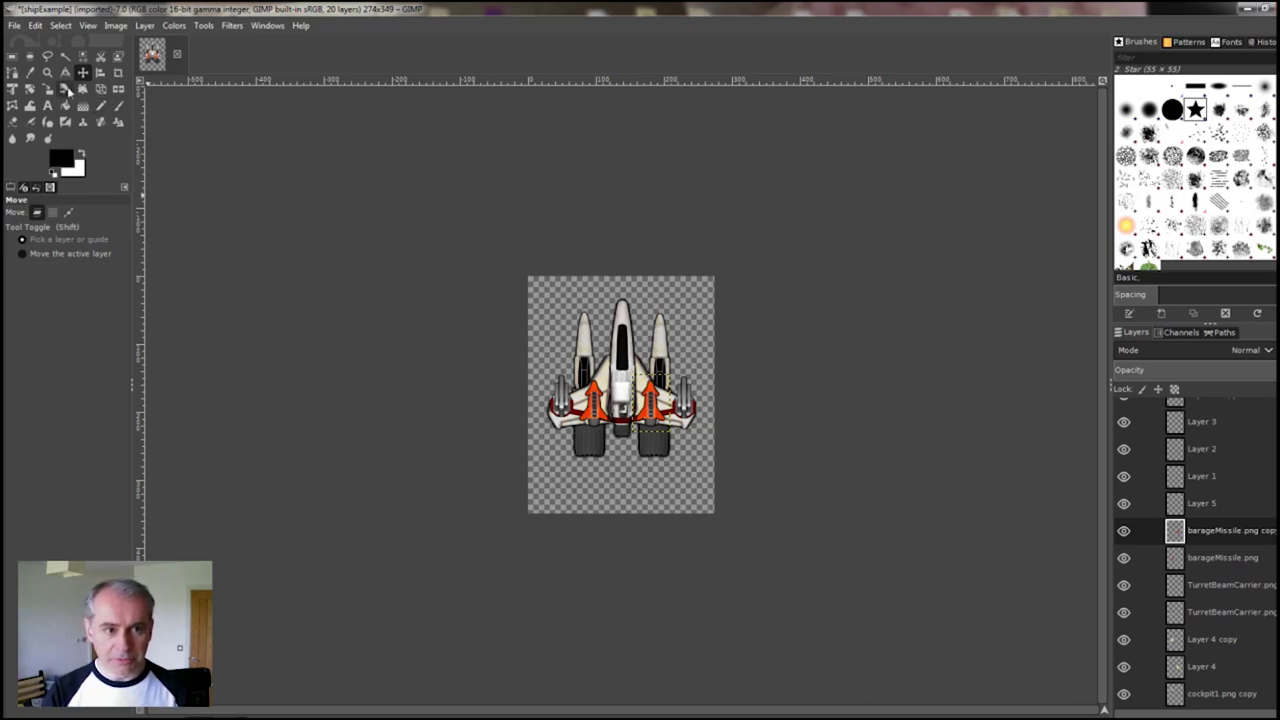
Crop the image closely around the whole ship to about 227 × 253 px.
{"action": "left_click", "coordinate": [113, 26]}
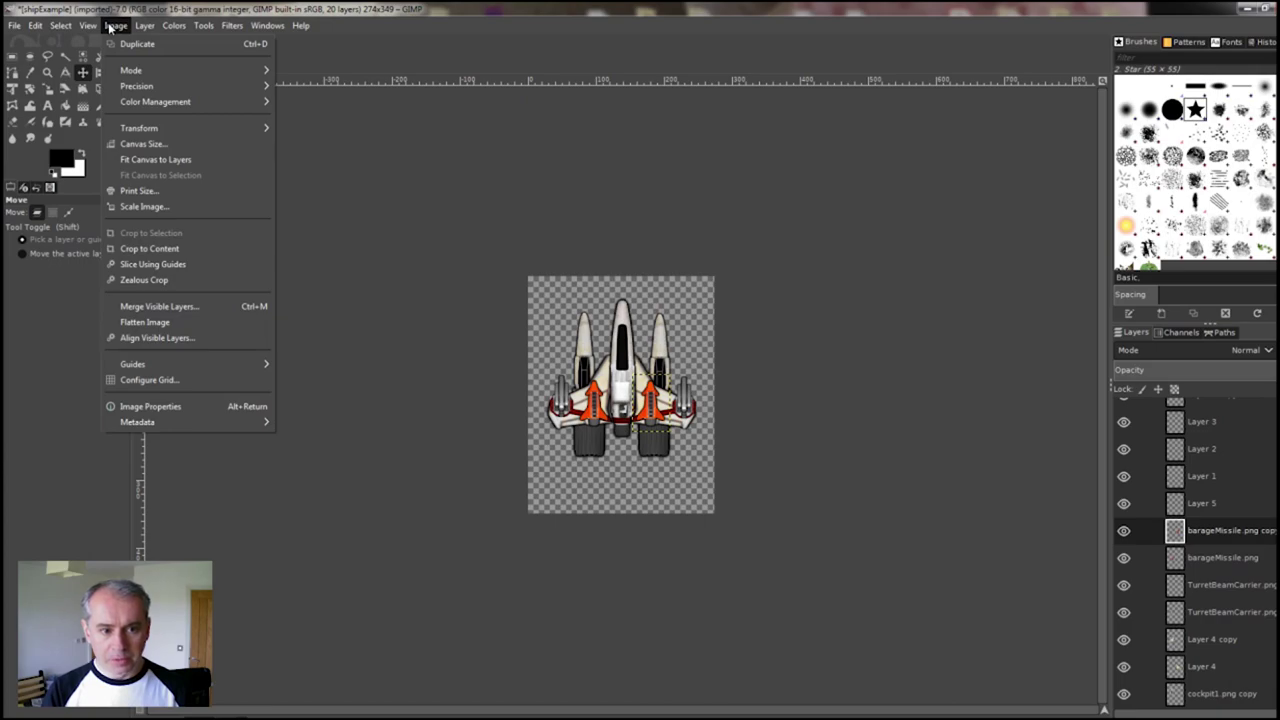
{"action": "left_click", "coordinate": [128, 9]}
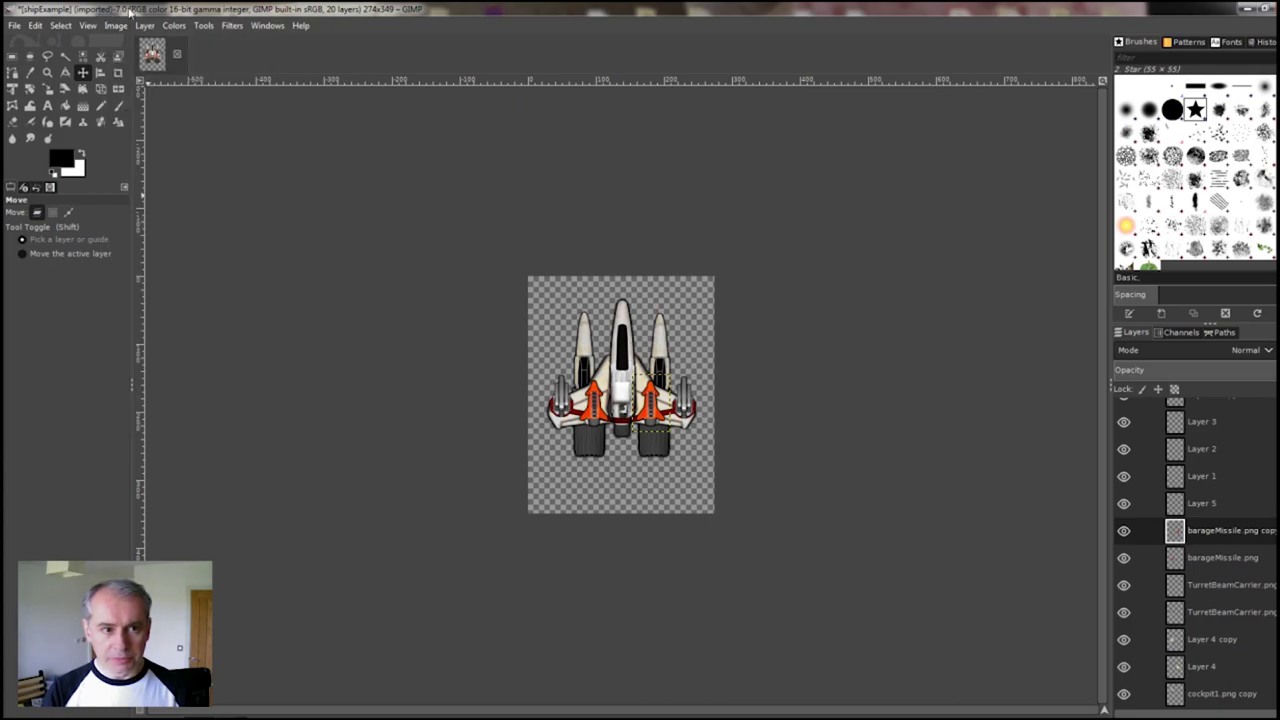
{"action": "left_click", "coordinate": [118, 72]}
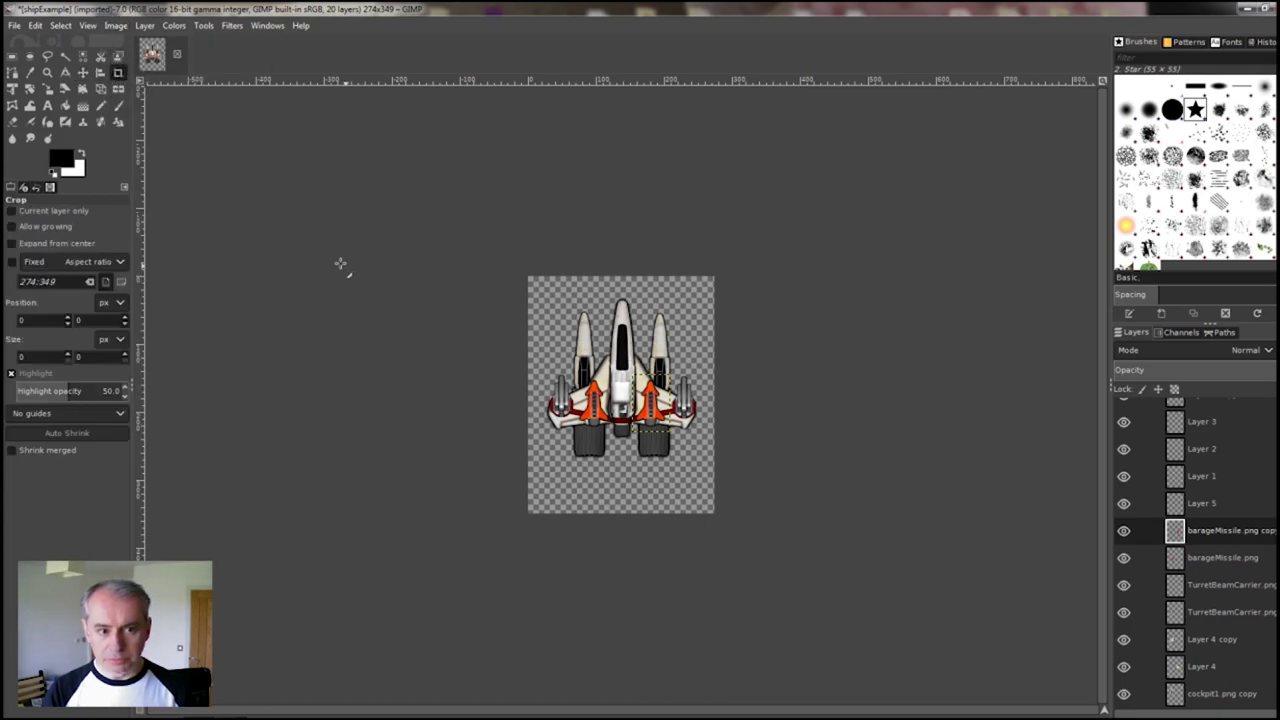
{"action": "left_click_drag", "start_coordinate": [545, 293], "coordinate": [699, 465]}
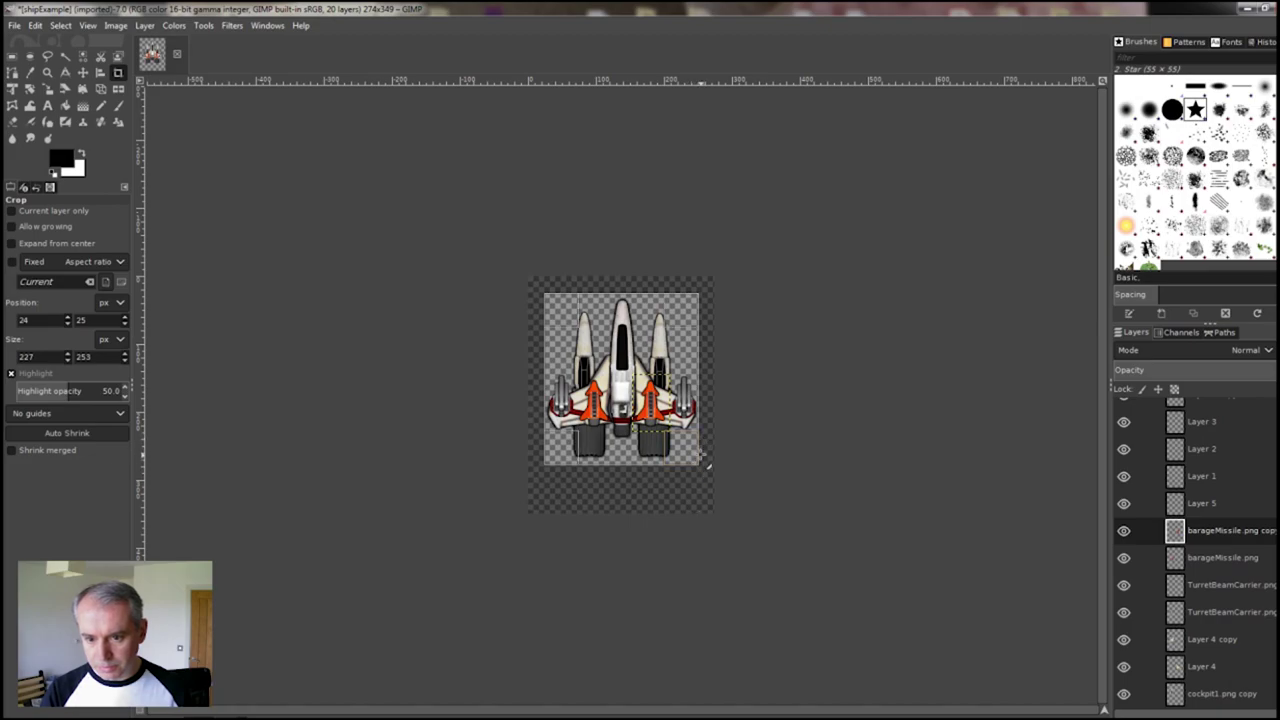
{"action": "left_click", "coordinate": [620, 349]}
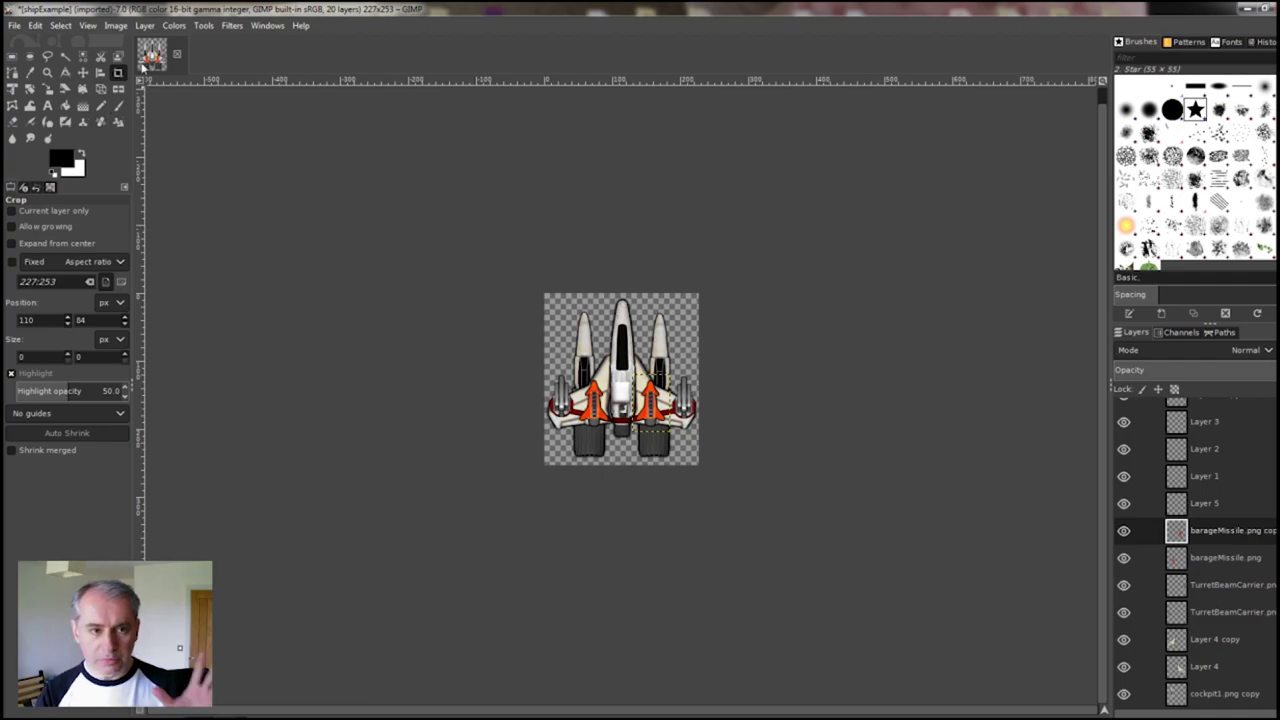
Check the cropped ship image's size in pixels in its image properties.
{"action": "left_click", "coordinate": [115, 26]}
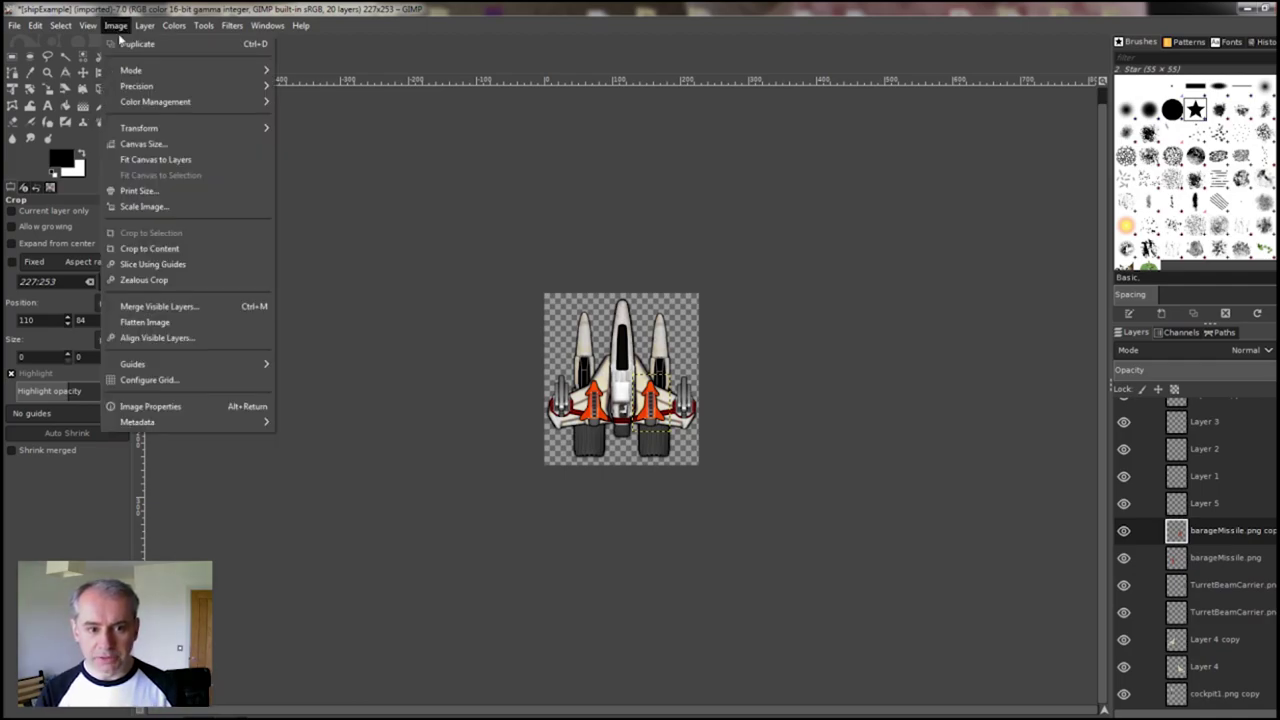
{"action": "left_click", "coordinate": [202, 409]}
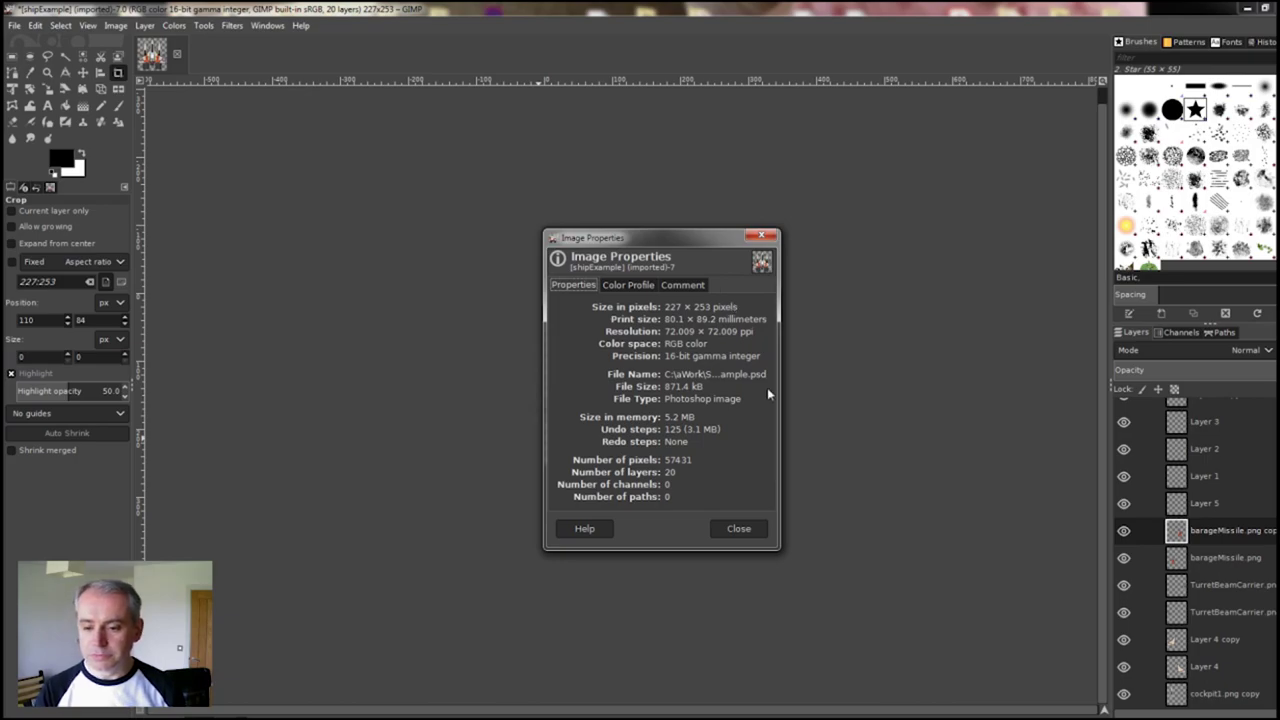
{"action": "left_click", "coordinate": [757, 528]}
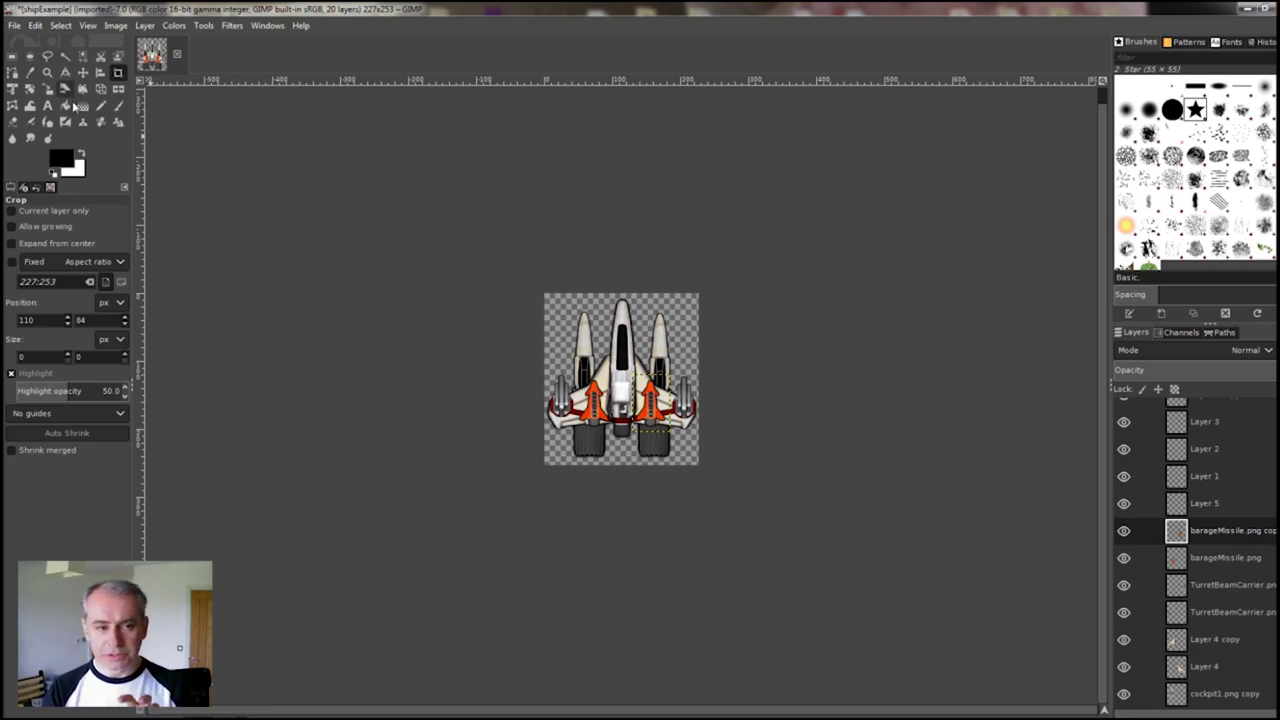
Save the layered ship image as shipExample2.xcf in the Workshop Ship Pack folder.
{"action": "left_click", "coordinate": [14, 25]}
{"action": "left_click", "coordinate": [42, 164]}
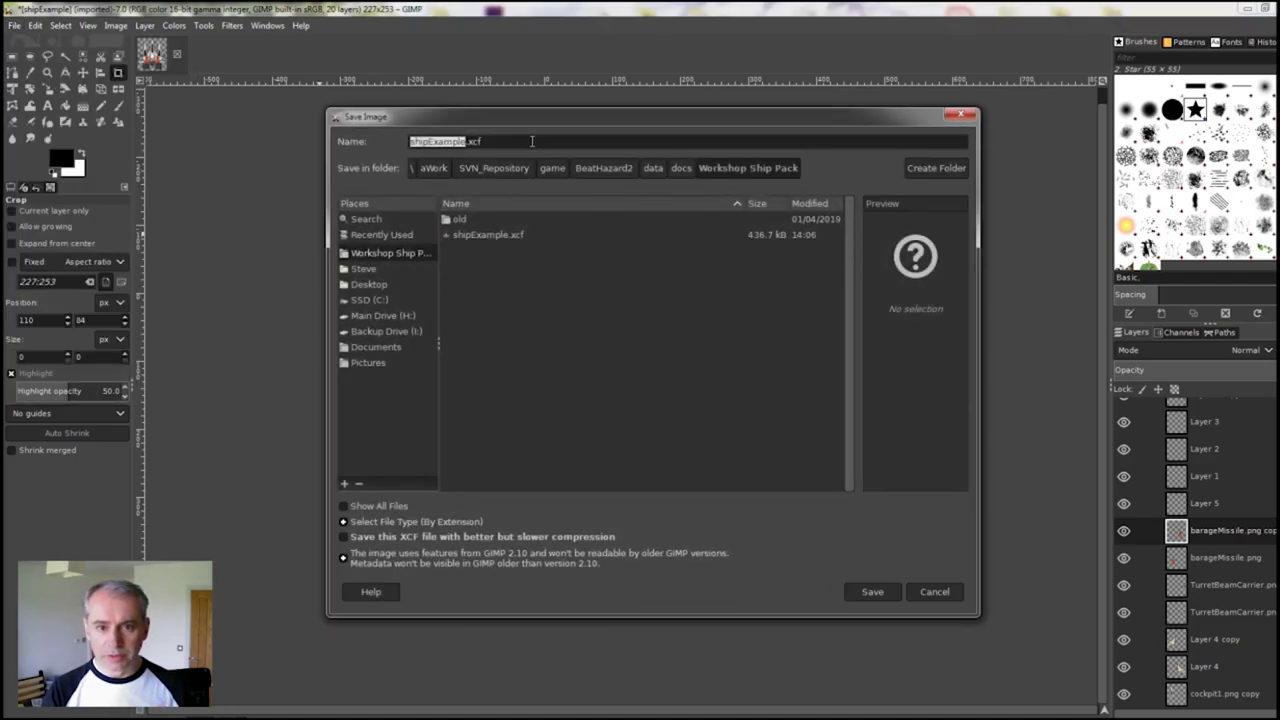
{"action": "left_click", "coordinate": [531, 141]}
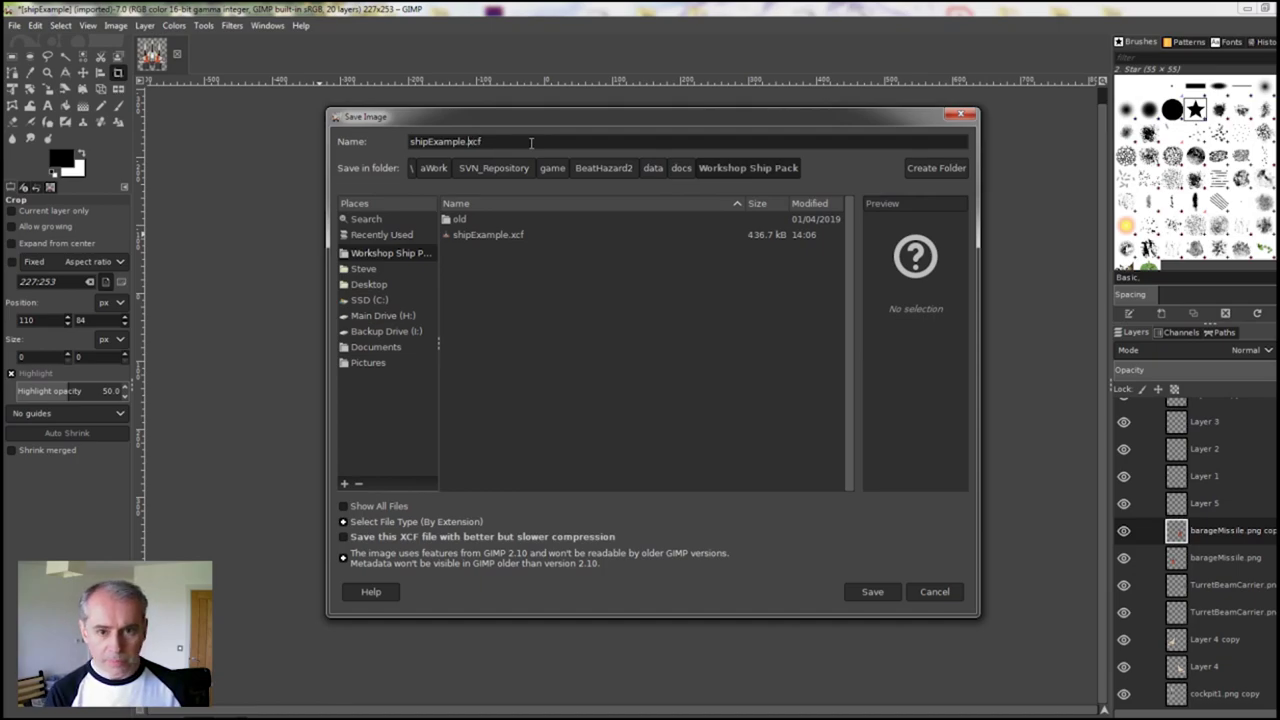
{"action": "type", "text": "2"}
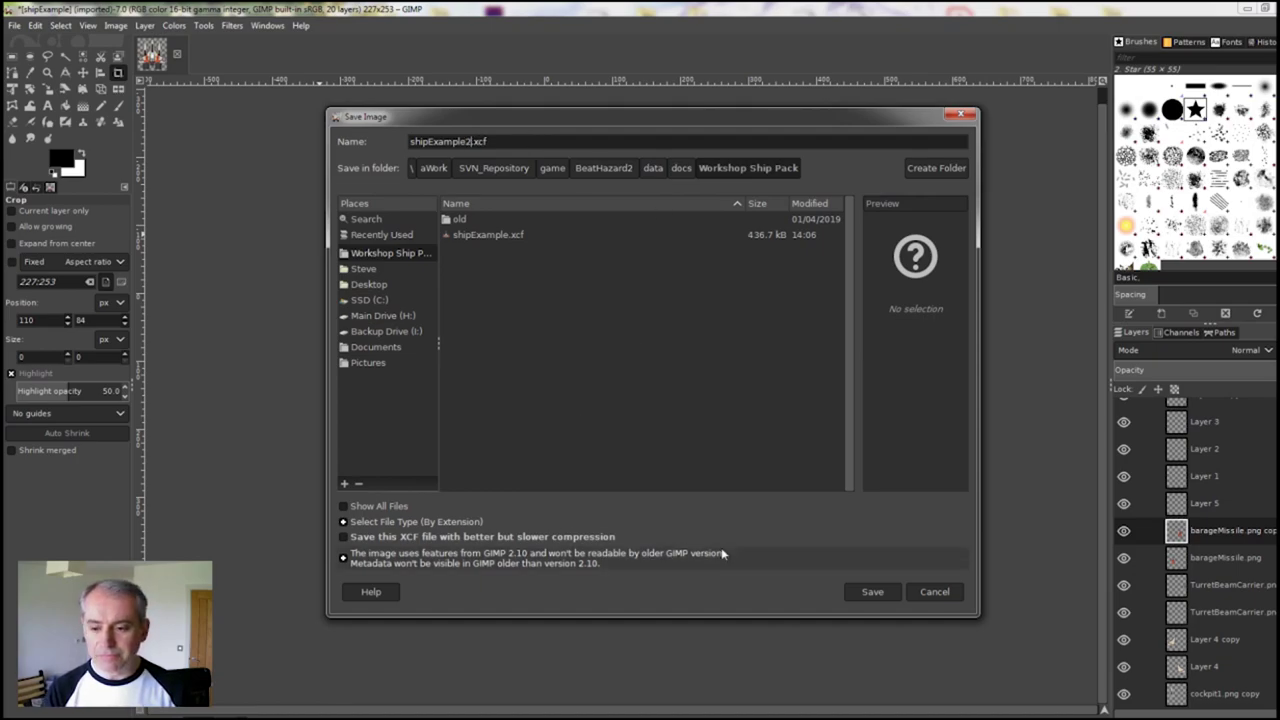
{"action": "left_click", "coordinate": [870, 590]}
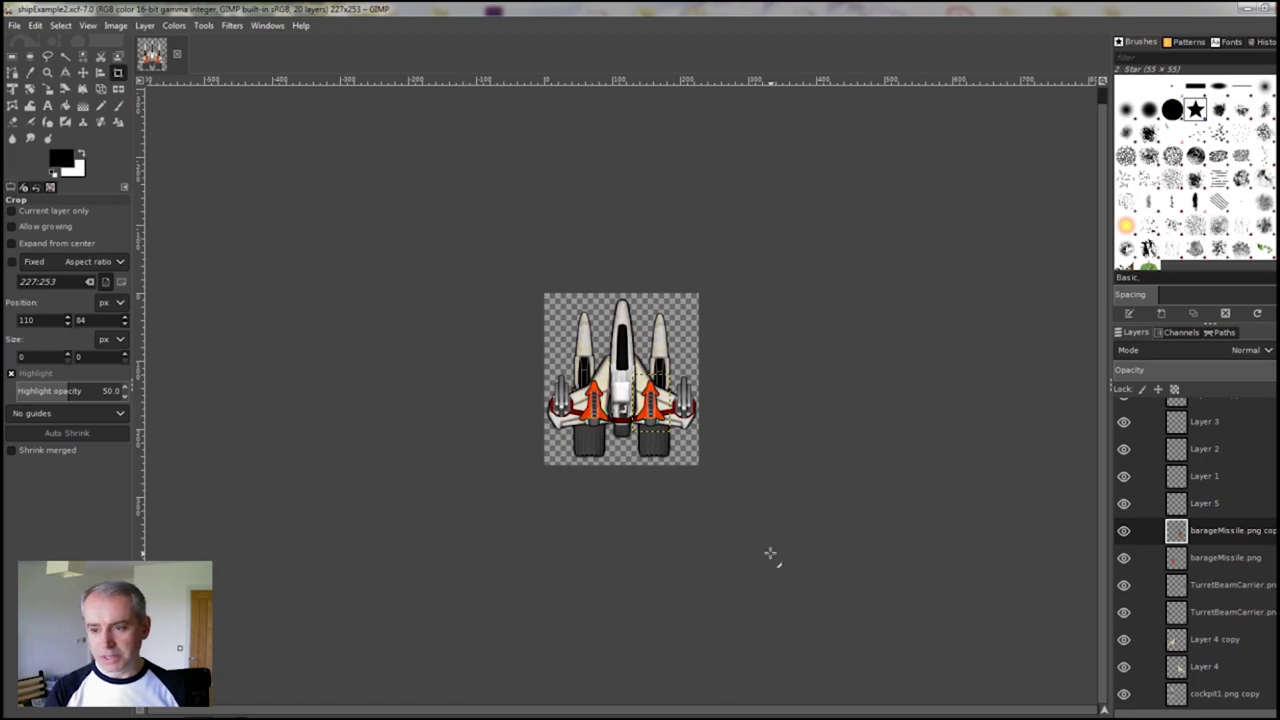
Export the ship image as shipExample5.png to the Workshop Ship Pack folder with the existing PNG options.
{"action": "left_click", "coordinate": [16, 27]}
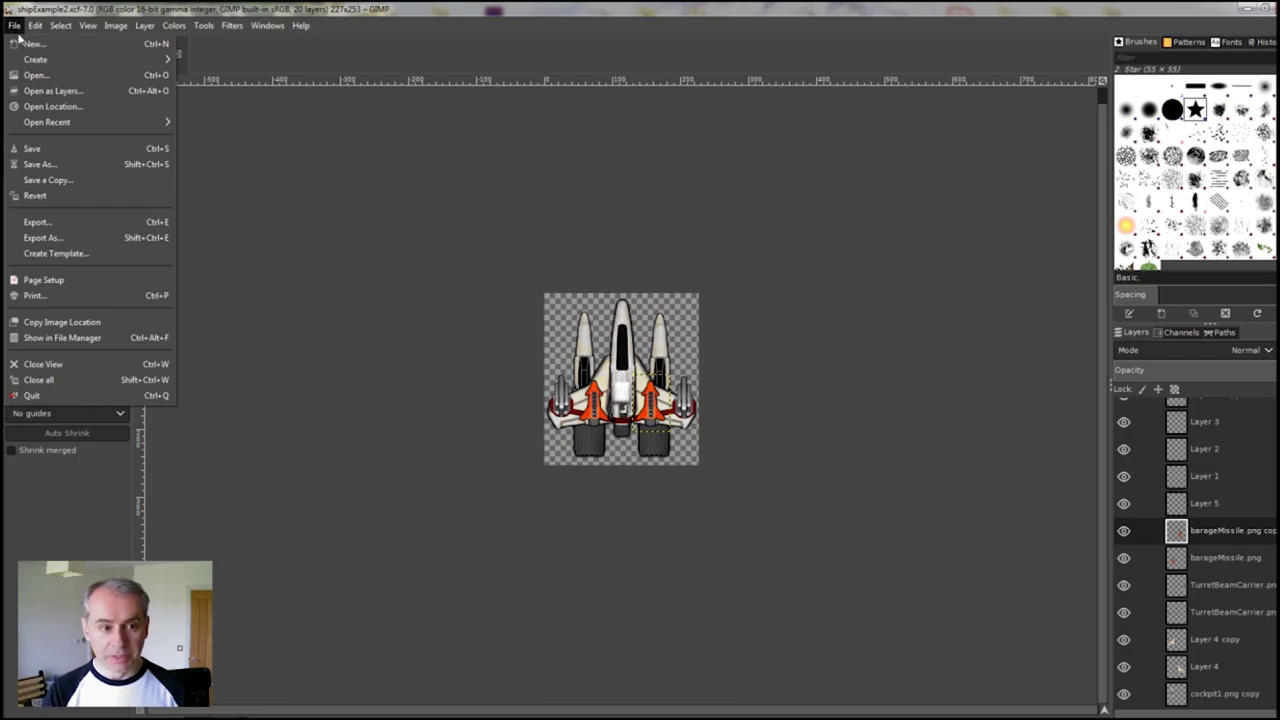
{"action": "left_click", "coordinate": [62, 238]}
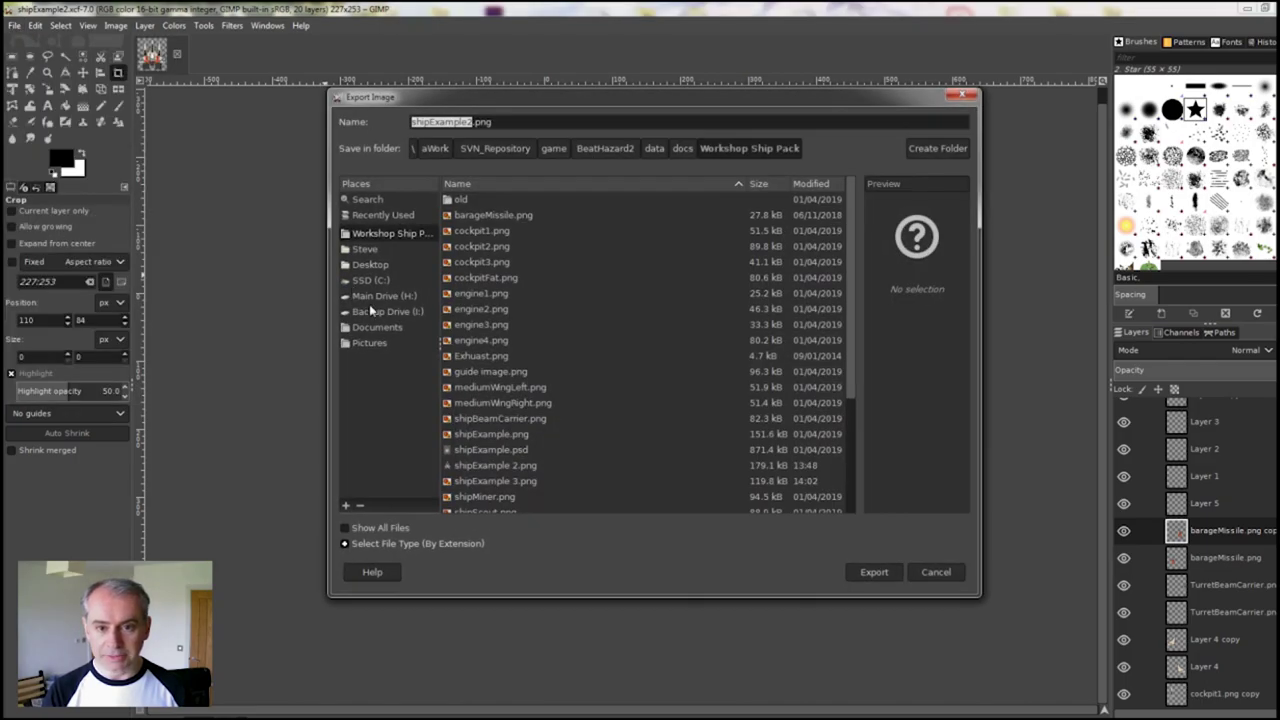
{"action": "left_click", "coordinate": [558, 121]}
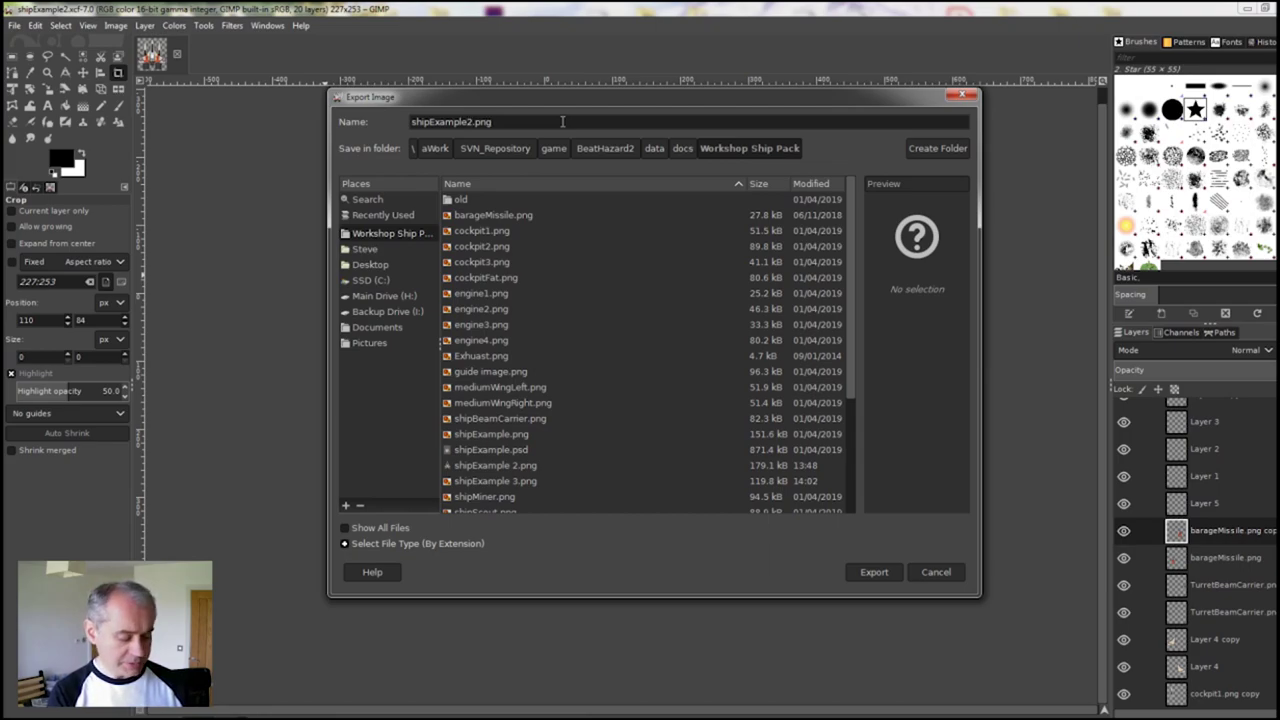
{"action": "key", "text": "BackSpace"}
{"action": "type", "text": "5"}
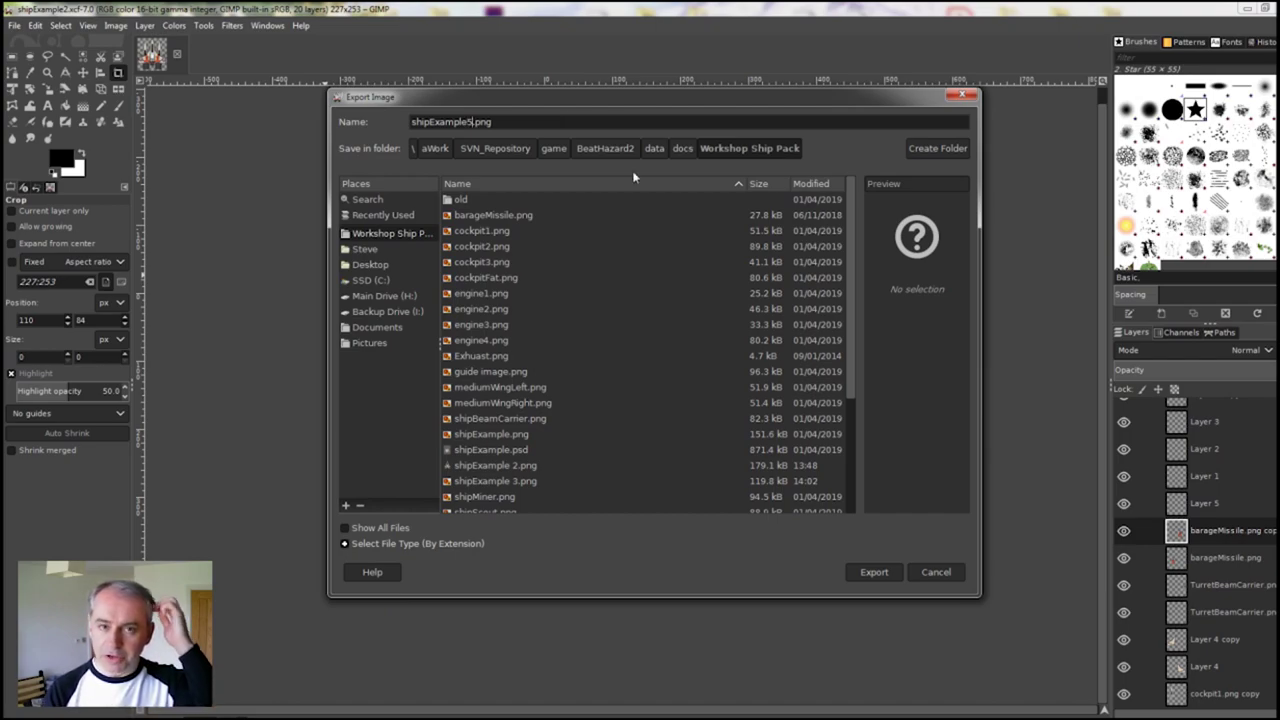
{"action": "left_click", "coordinate": [868, 572]}
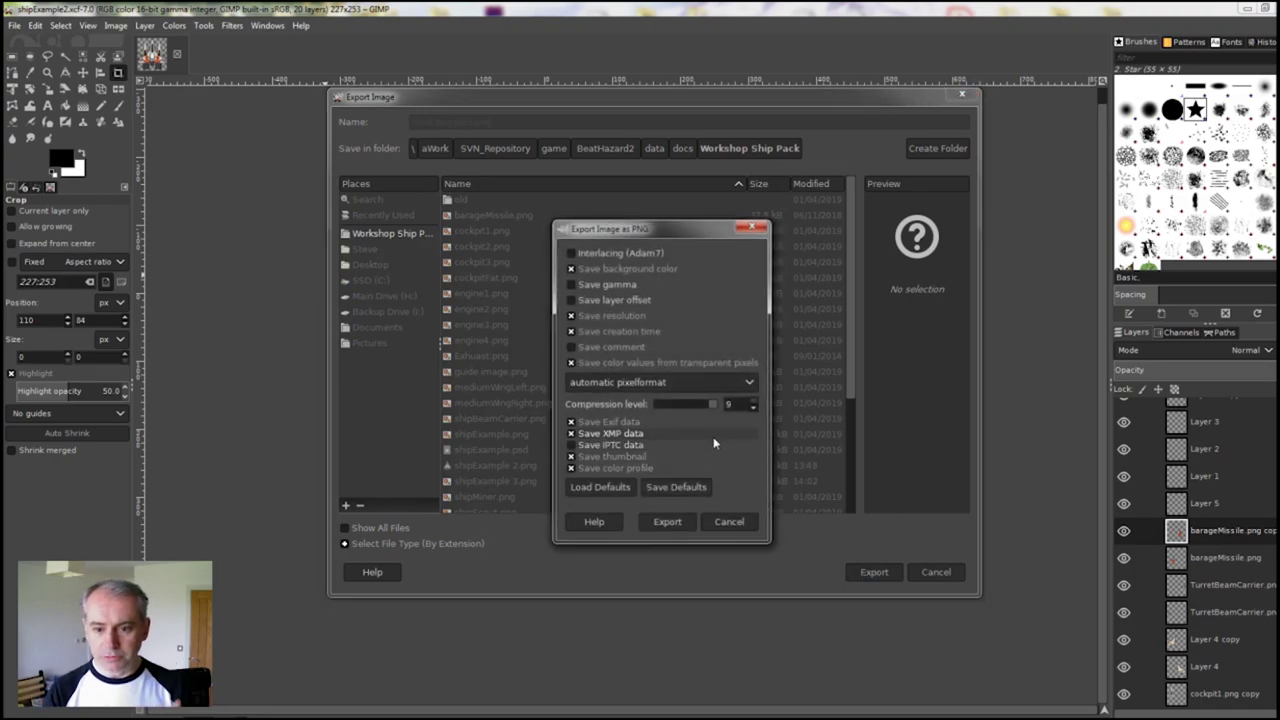
{"action": "left_click", "coordinate": [655, 523]}
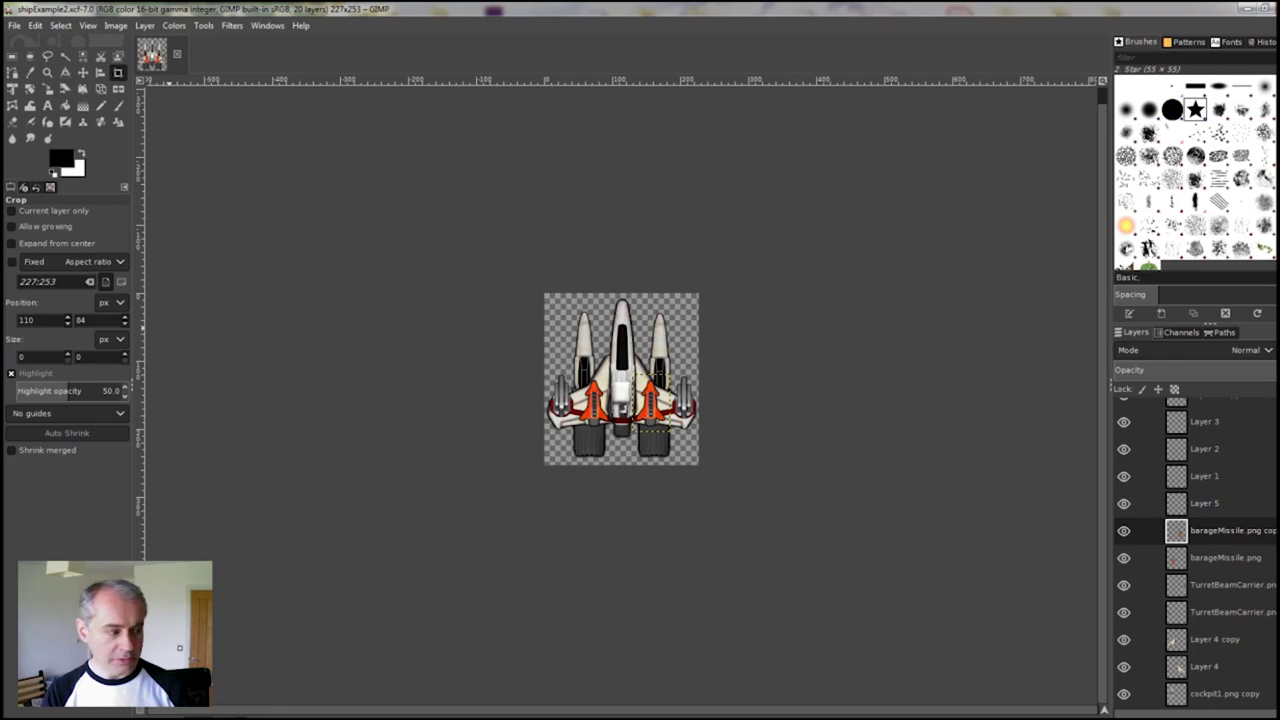
Switch to the Workshop Ship Pack folder and preview the exported shipExample5.png in Windows Photo Viewer.
{"action": "key", "text": "alt+Tab"}
{"action": "left_click_drag", "start_coordinate": [385, 100], "coordinate": [430, 60]}
{"action": "left_click", "coordinate": [809, 494]}
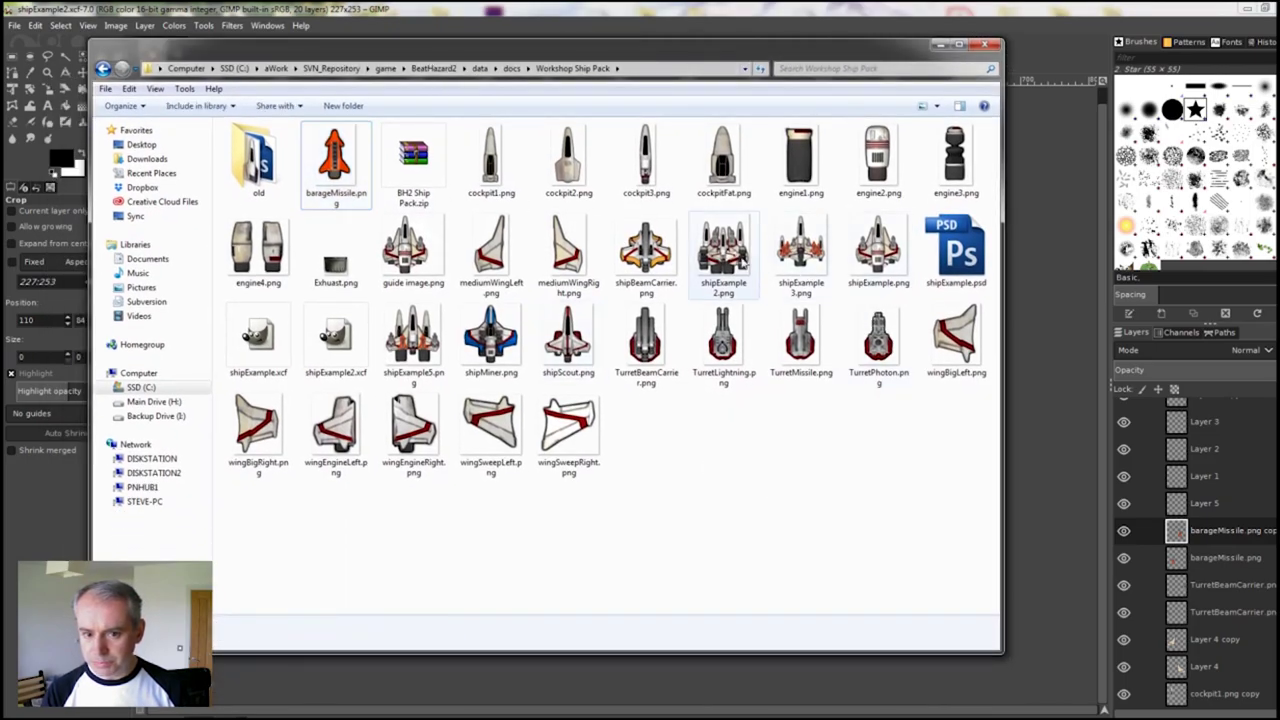
{"action": "left_click", "coordinate": [430, 342]}
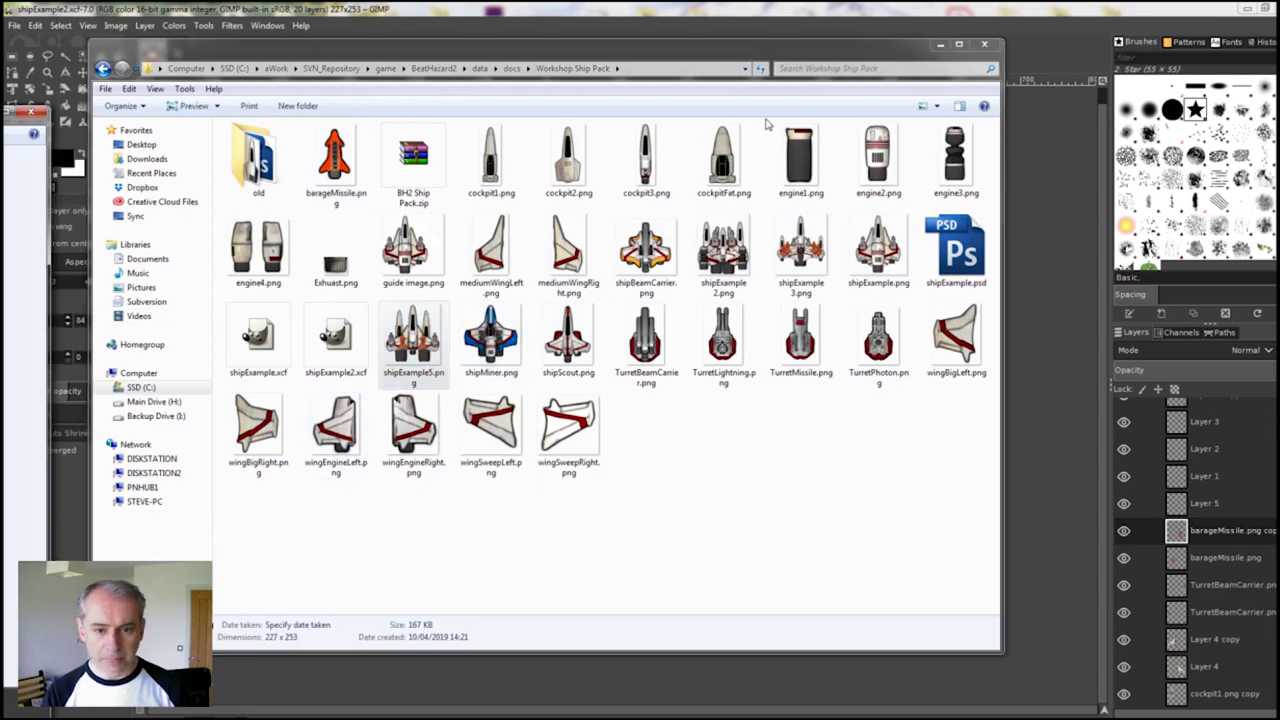
{"action": "key", "text": "Return"}
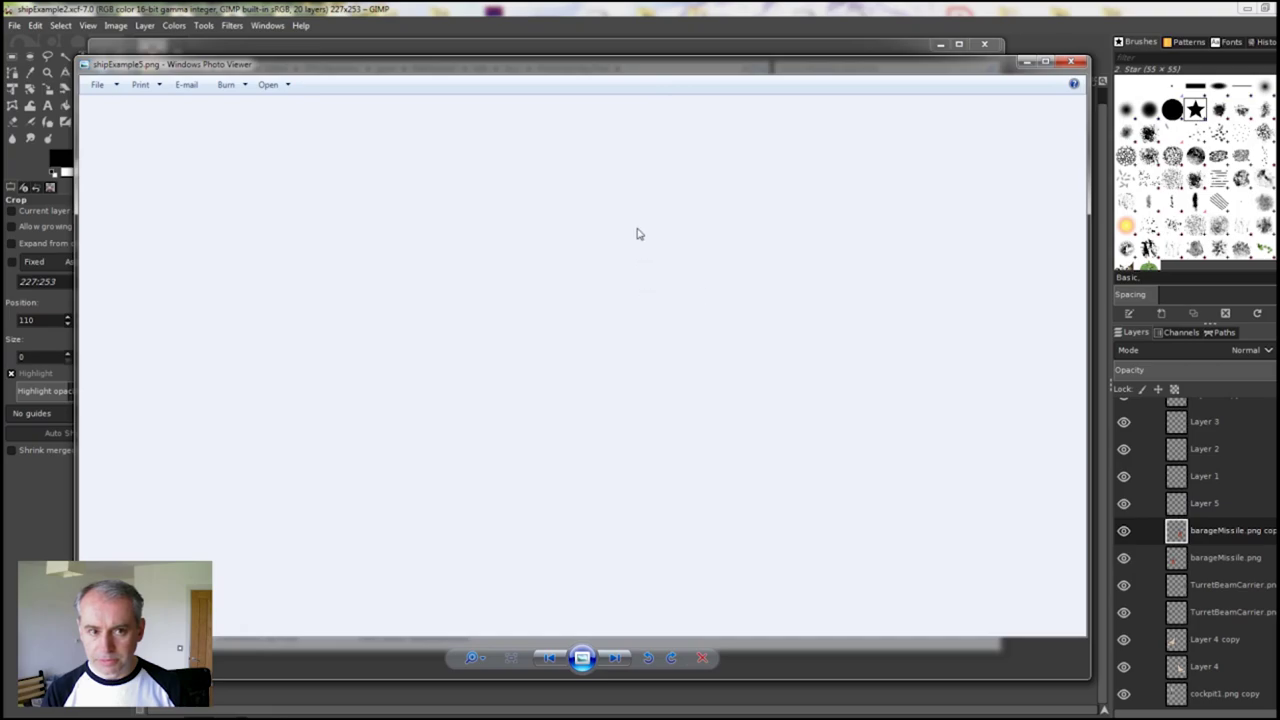
{"action": "left_click", "coordinate": [605, 666]}
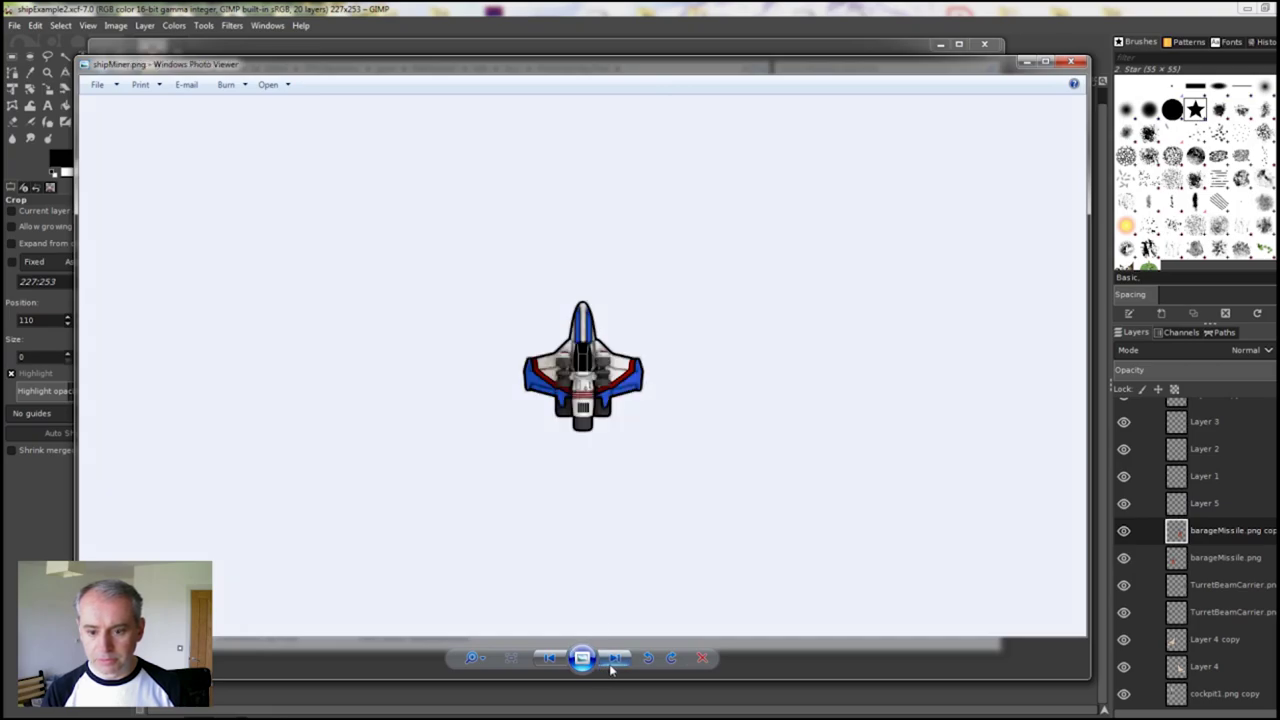
{"action": "left_click", "coordinate": [550, 658]}
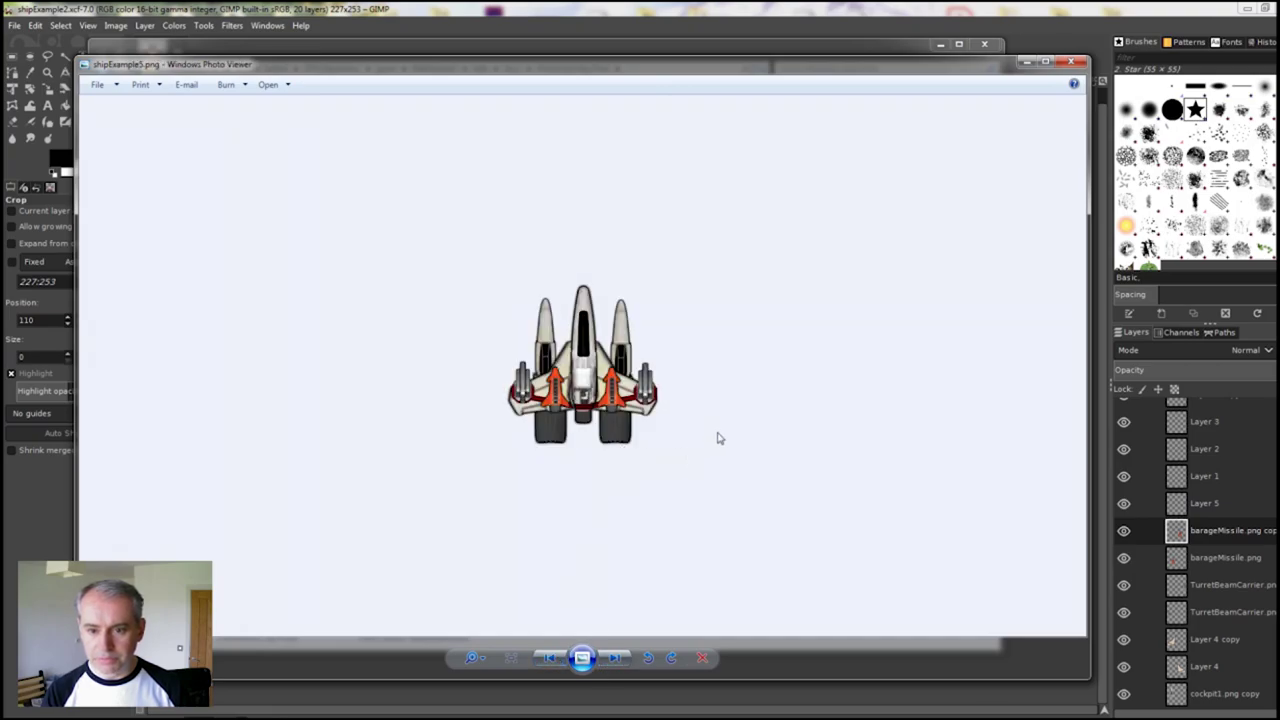
{"action": "left_click", "coordinate": [1071, 62]}
{"action": "left_click", "coordinate": [940, 46]}
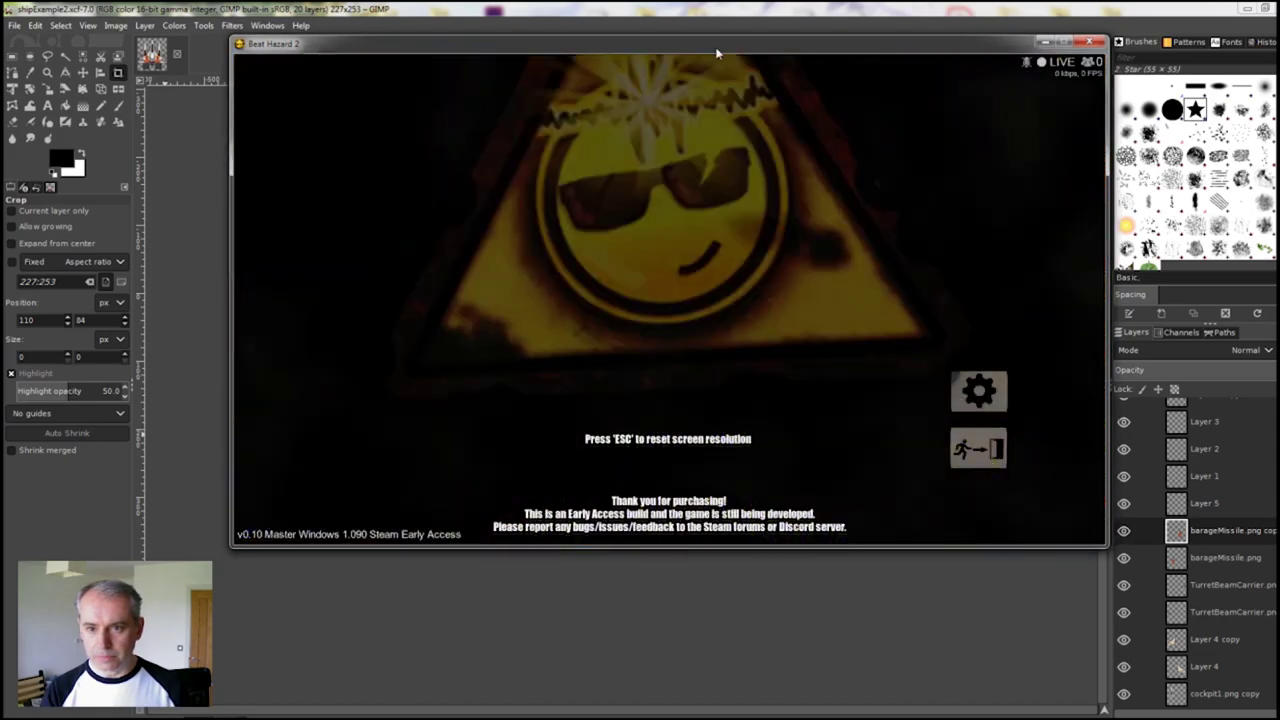
Switch to Beat Hazard 2, go to the Ship Hangar & Workshop, and load shipExample5.png as a new ship's image.
{"action": "left_click_drag", "start_coordinate": [716, 50], "coordinate": [683, 48]}
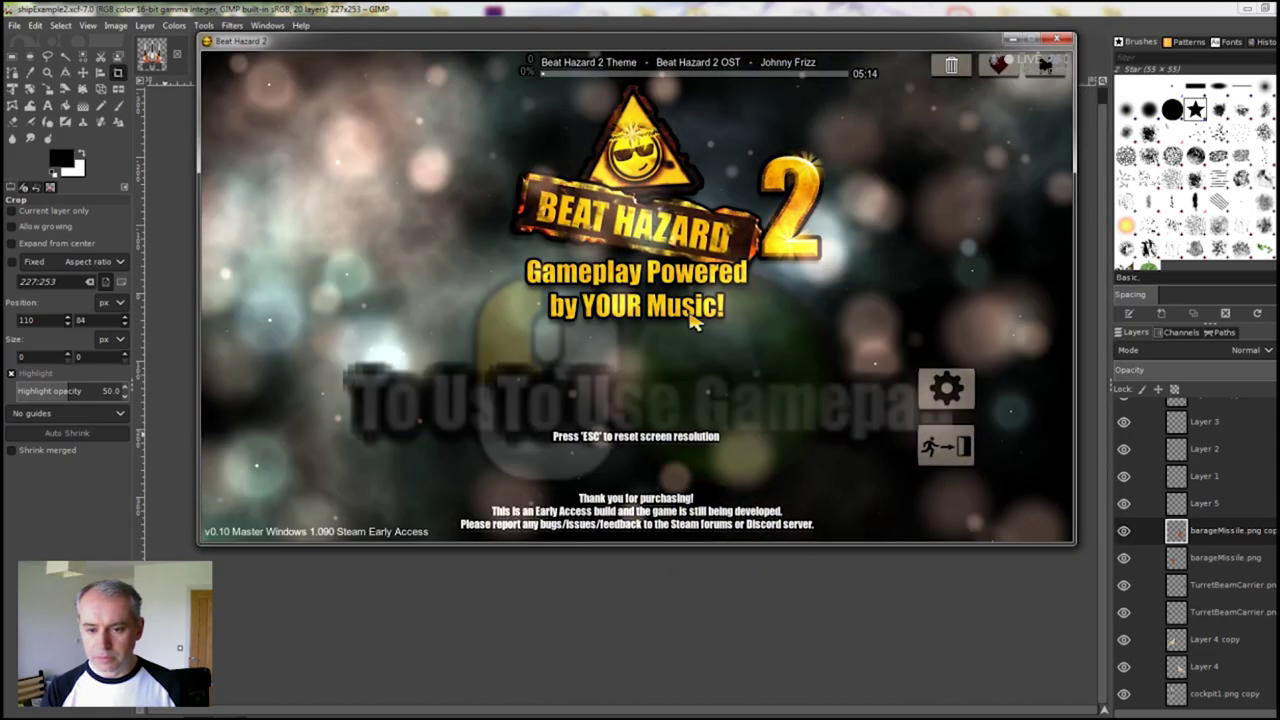
{"action": "left_click", "coordinate": [694, 318]}
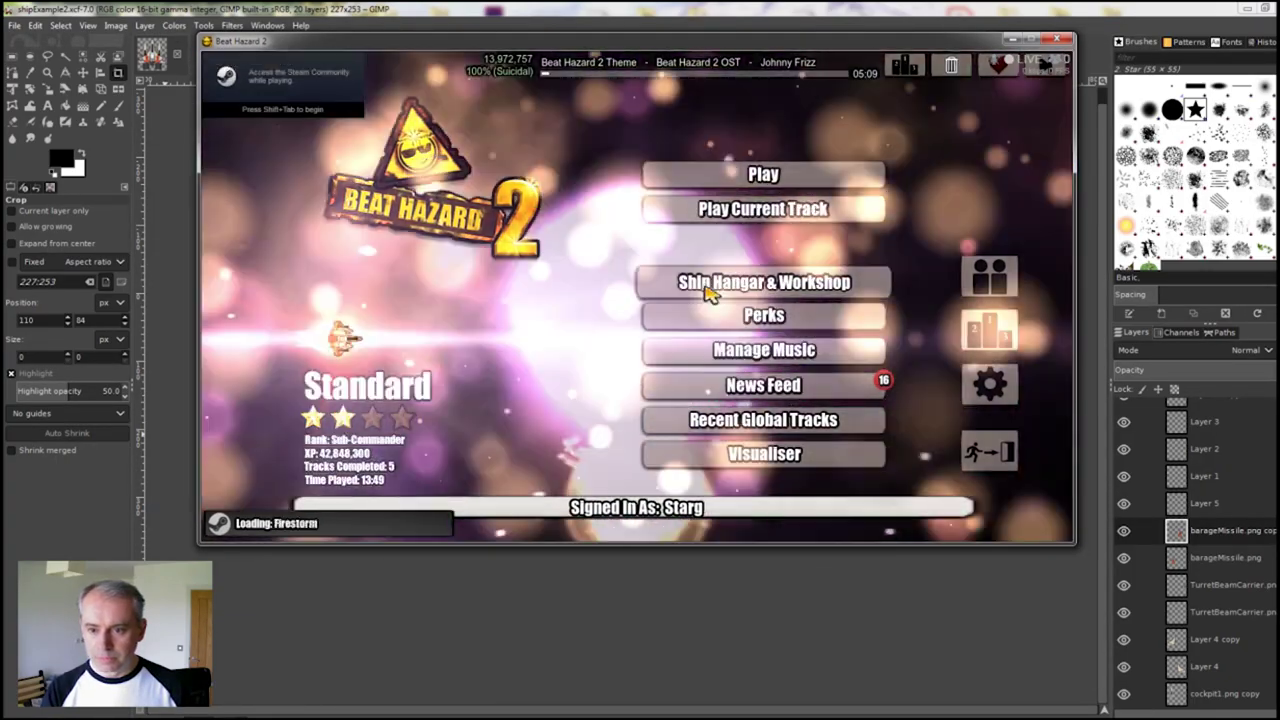
{"action": "left_click", "coordinate": [707, 288]}
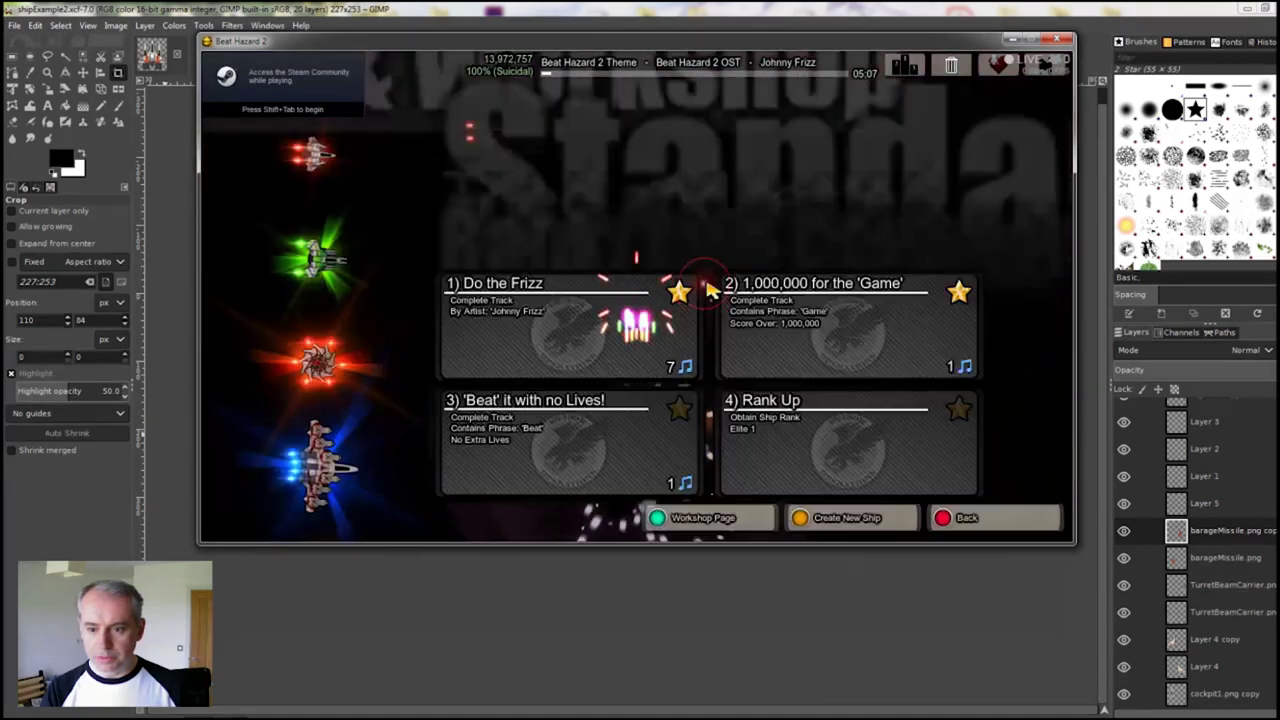
{"action": "left_click", "coordinate": [838, 518]}
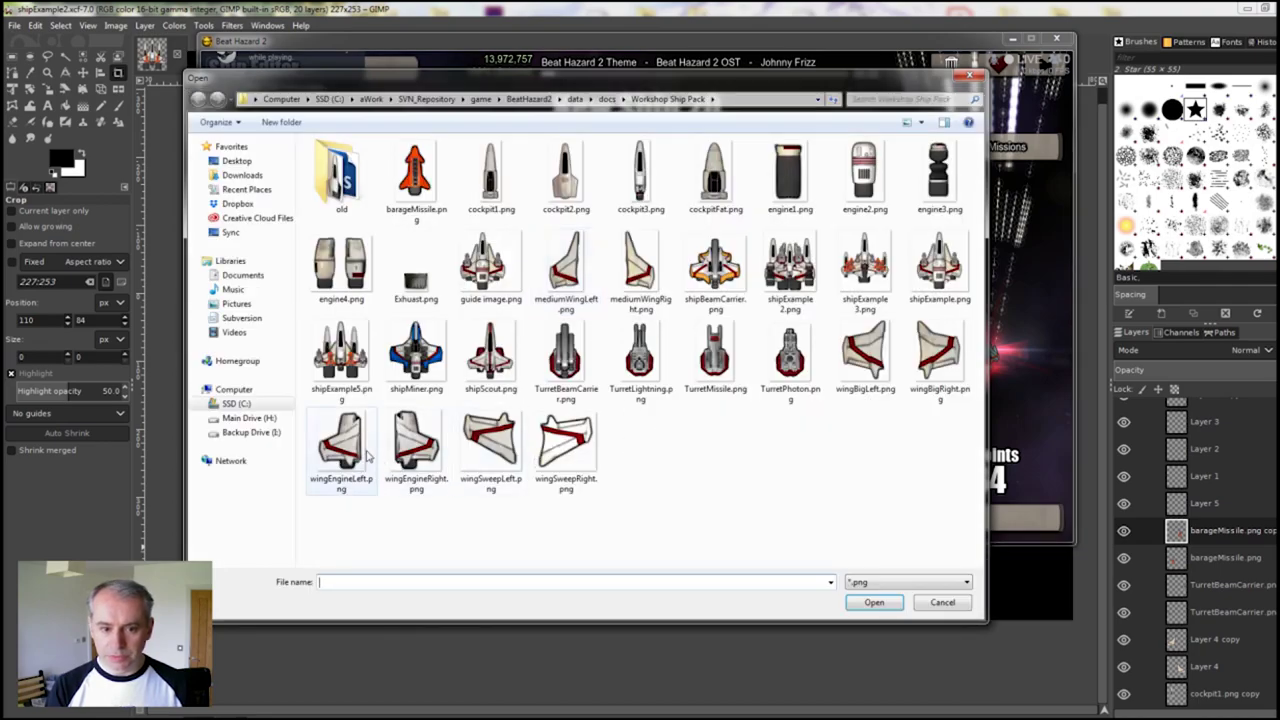
{"action": "left_click", "coordinate": [341, 355]}
{"action": "left_click", "coordinate": [872, 602]}
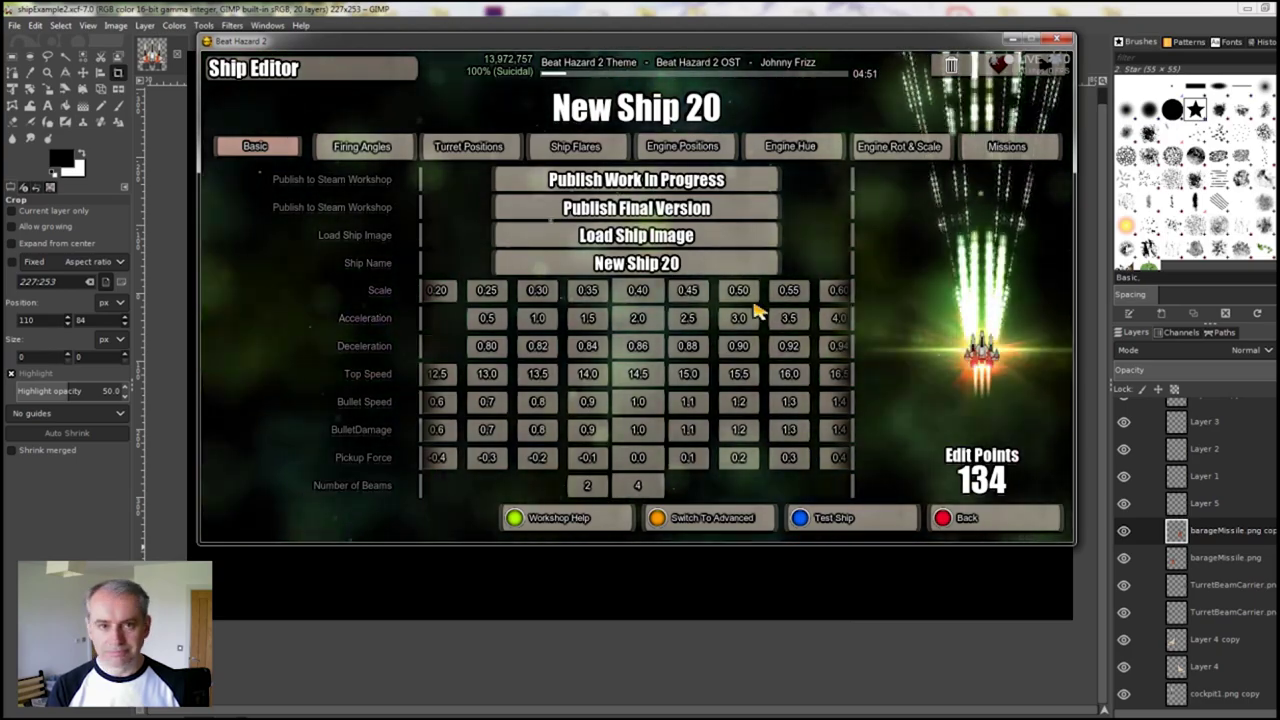
Set the new ship's scale to 1.00.
{"action": "left_click", "coordinate": [710, 290]}
{"action": "left_click", "coordinate": [710, 290]}
{"action": "left_click", "coordinate": [710, 290]}
{"action": "left_click", "coordinate": [710, 290]}
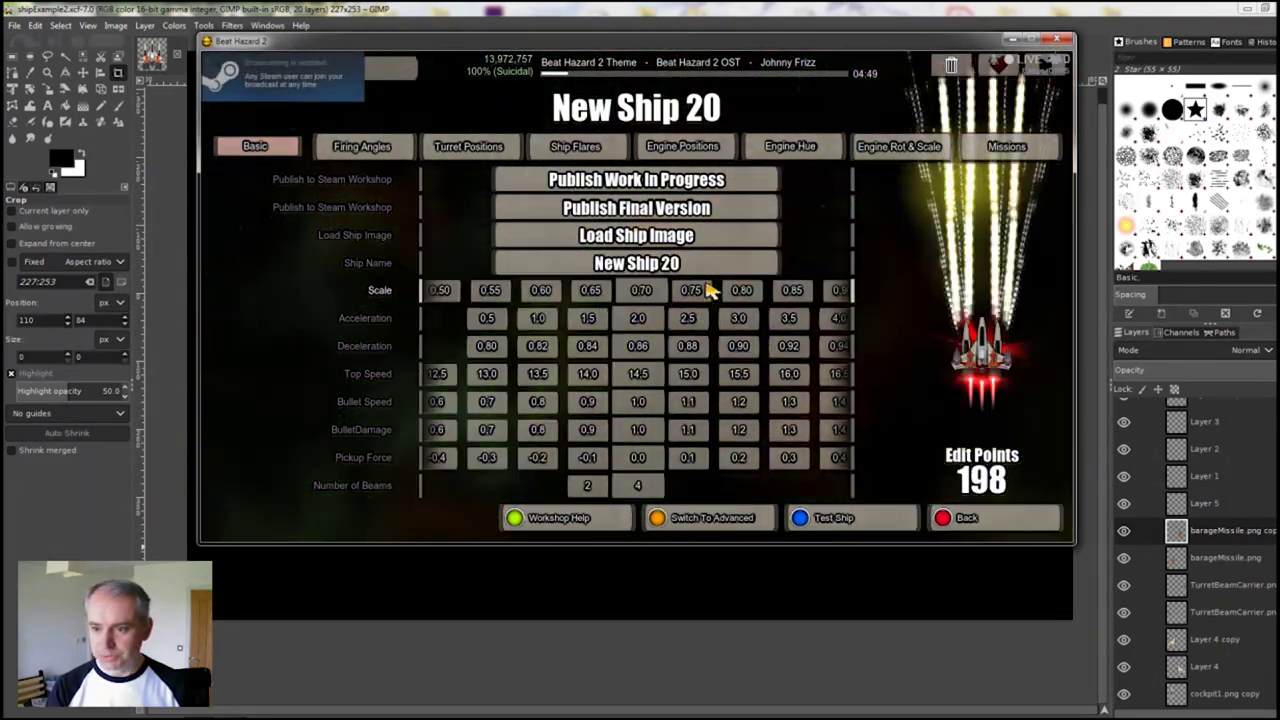
{"action": "left_click", "coordinate": [710, 290]}
{"action": "left_click", "coordinate": [710, 290]}
{"action": "left_click", "coordinate": [710, 290]}
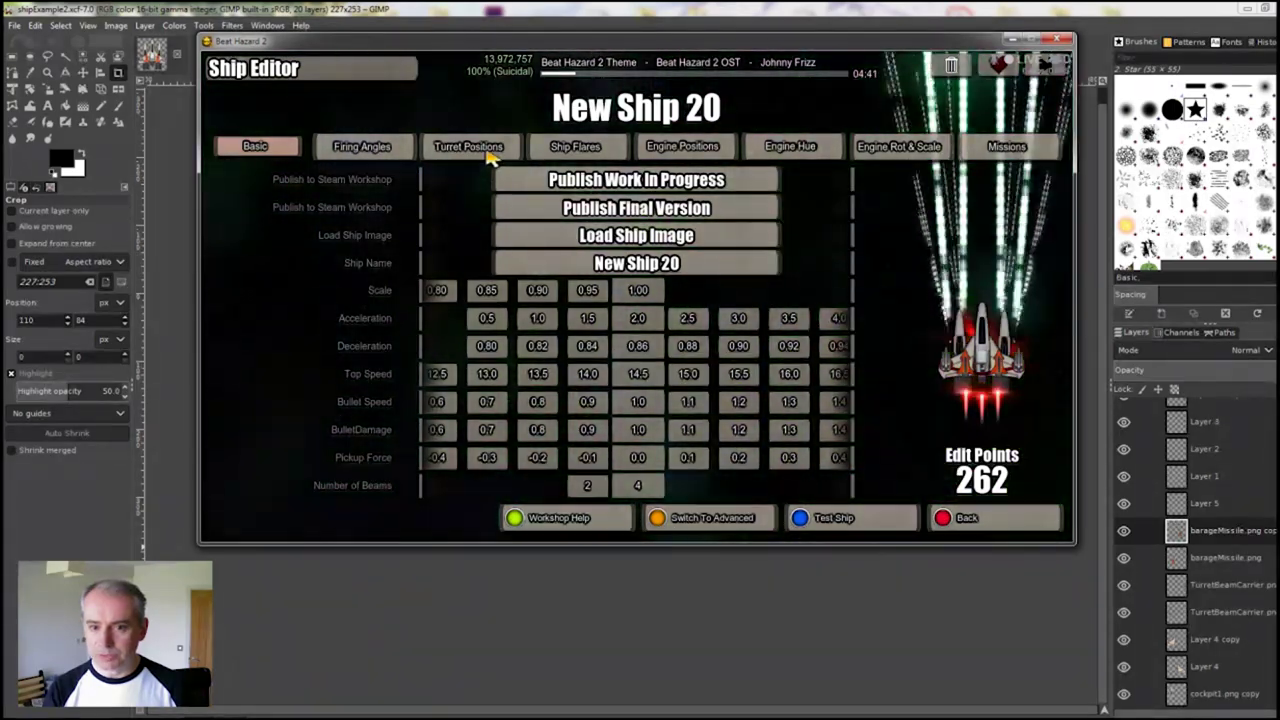
Place the outer engine thrusts at X offset 70 and Y offset 175, and set their engine rotation to 5.
{"action": "left_click", "coordinate": [488, 152]}
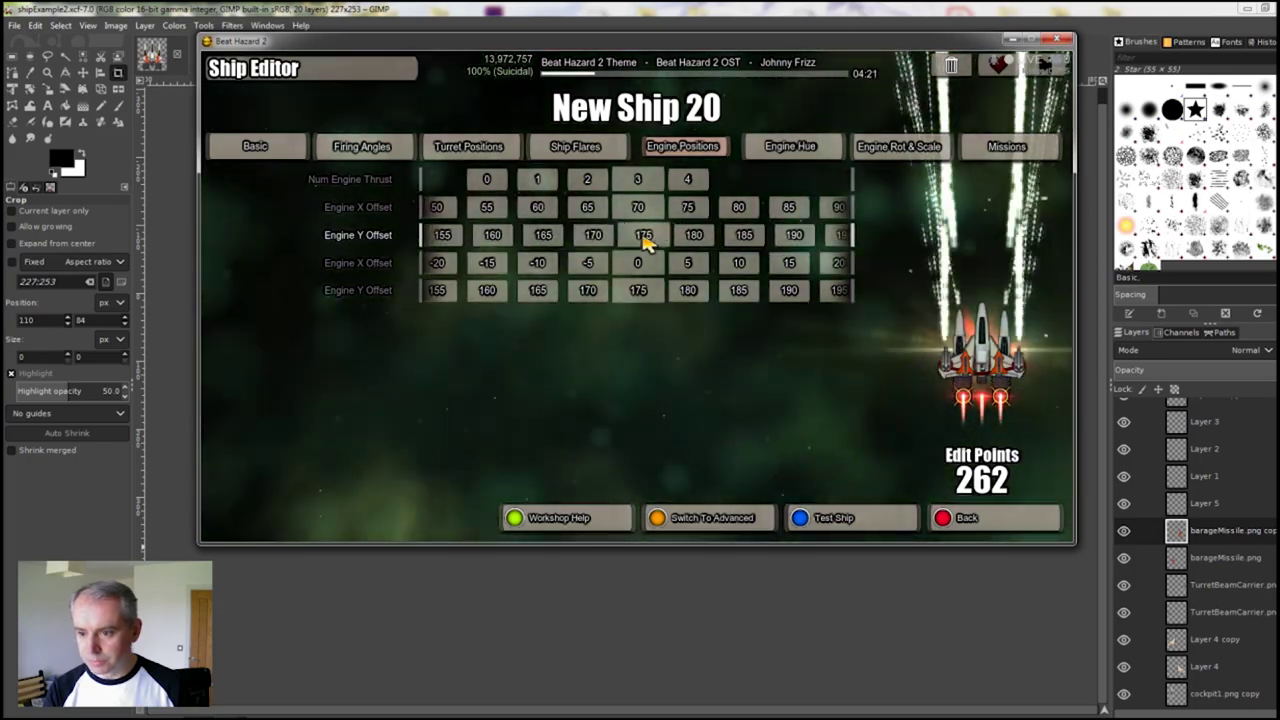
{"action": "scroll", "coordinate": [645, 240], "scroll_direction": "up", "scroll_amount": 3}
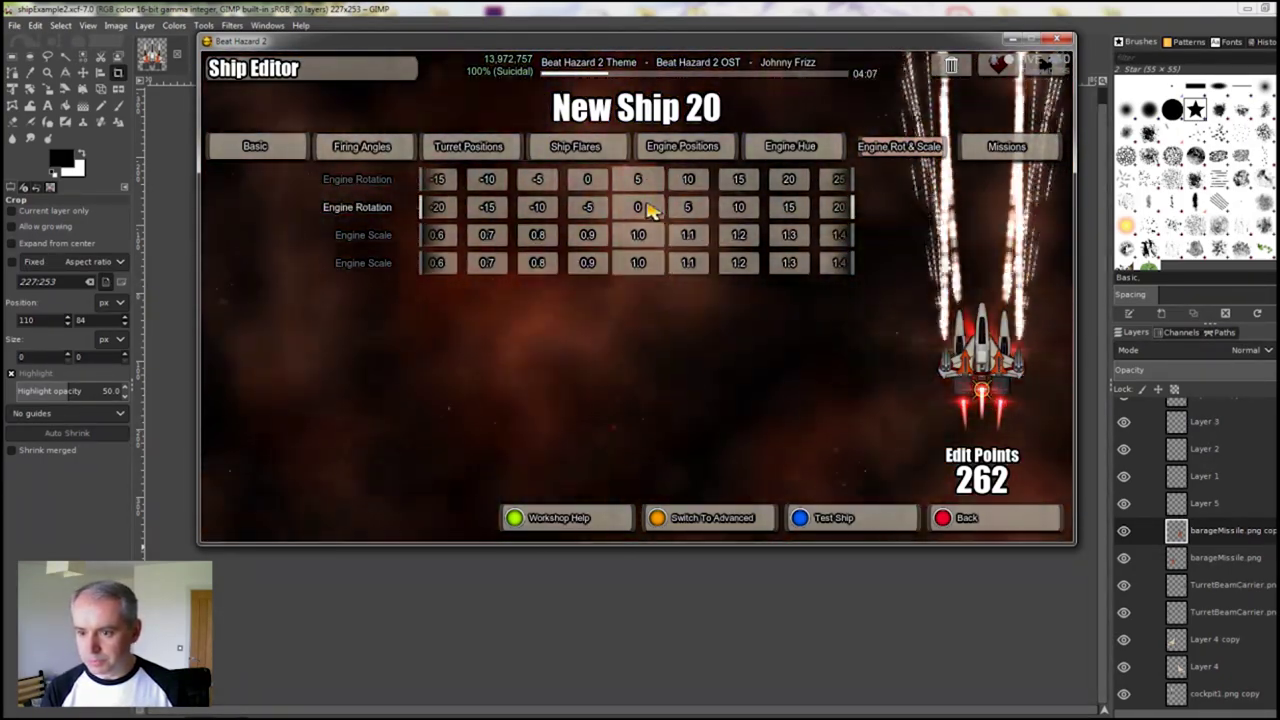
{"action": "left_click", "coordinate": [648, 210]}
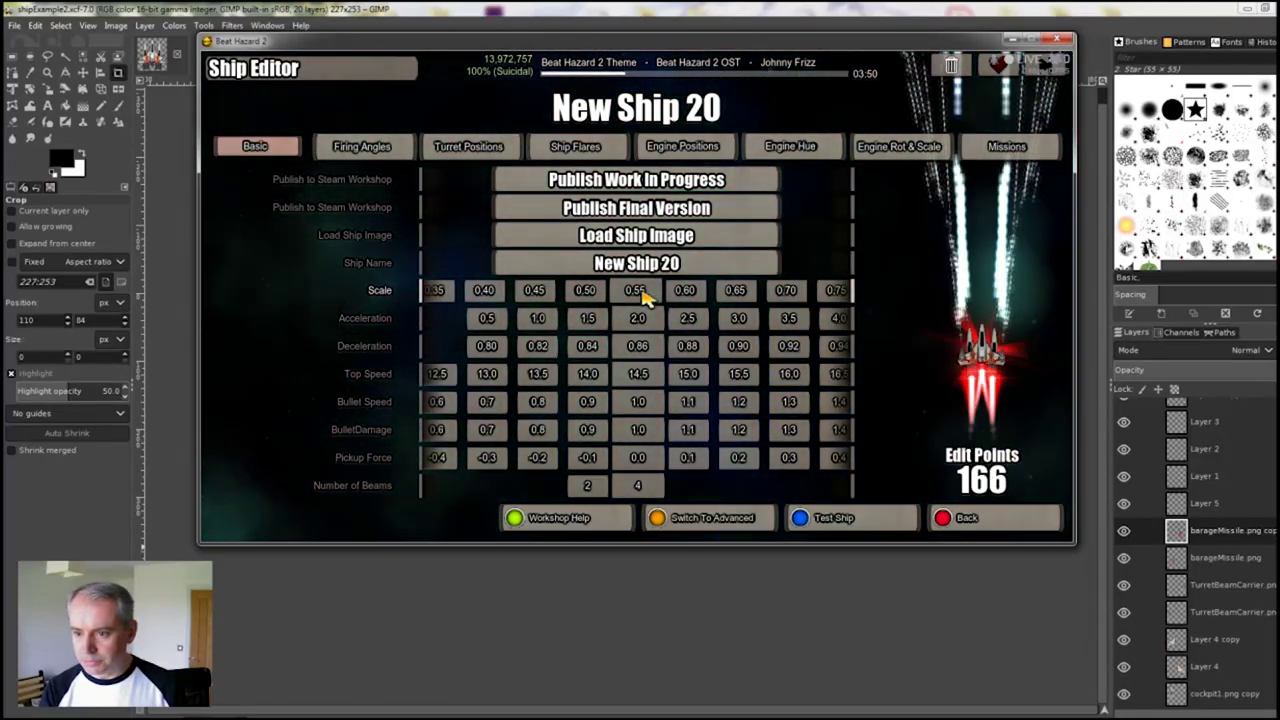
Reduce the ship's scale to 0.50 and fly the ship in a test game.
{"action": "left_click", "coordinate": [640, 292]}
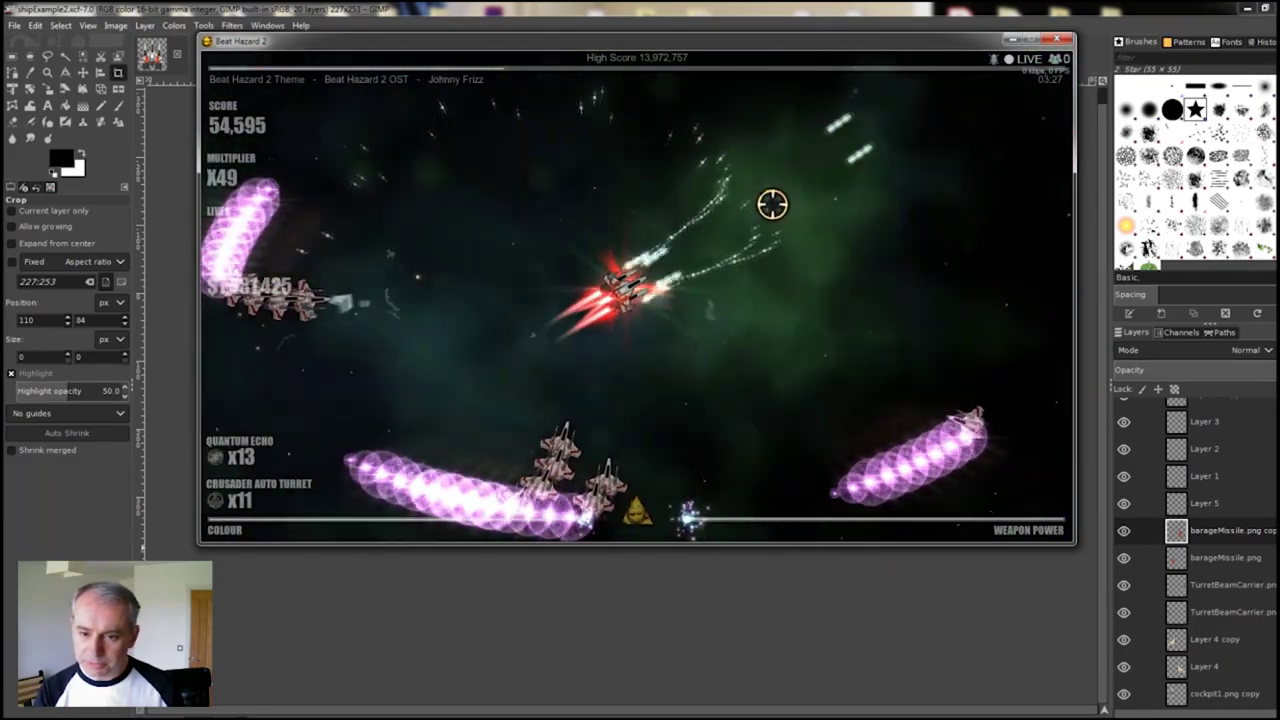
{"action": "key", "text": "d"}
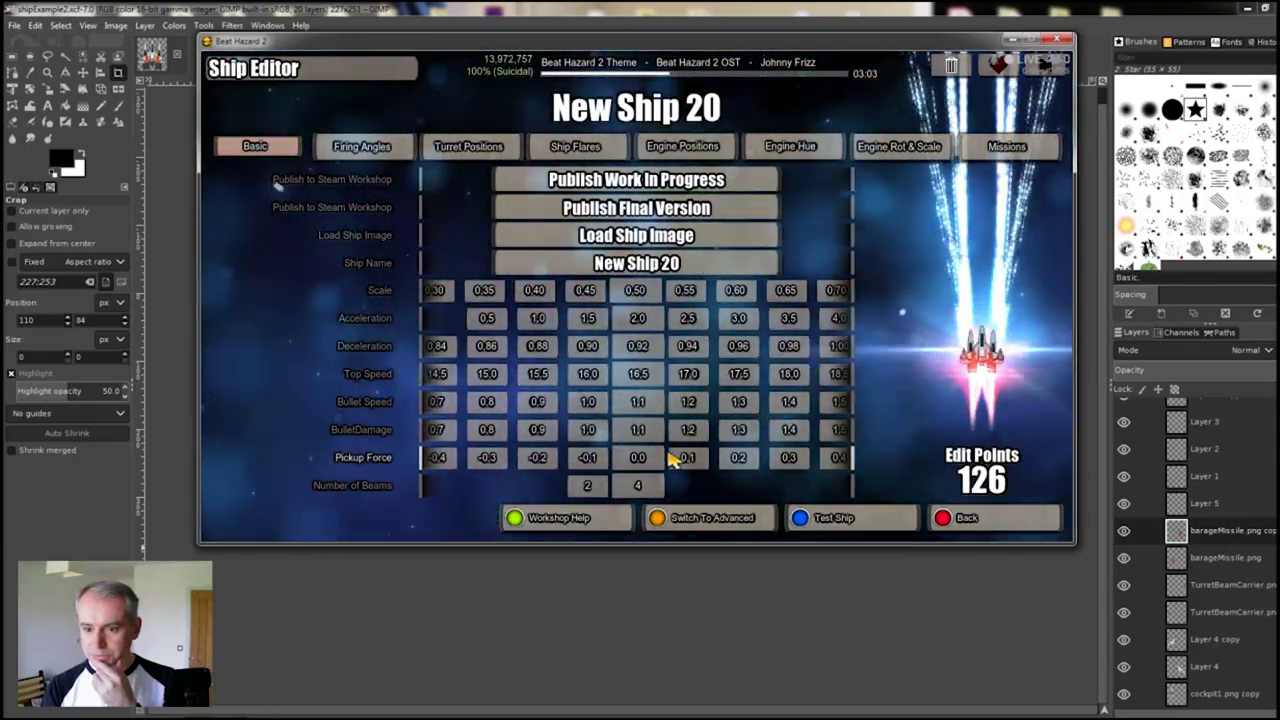
Set the ship's pickup force to 0.2, bullet speed and bullet damage to 1.3, and top speed to 17.0.
{"action": "left_click", "coordinate": [676, 458]}
{"action": "left_click", "coordinate": [675, 402]}
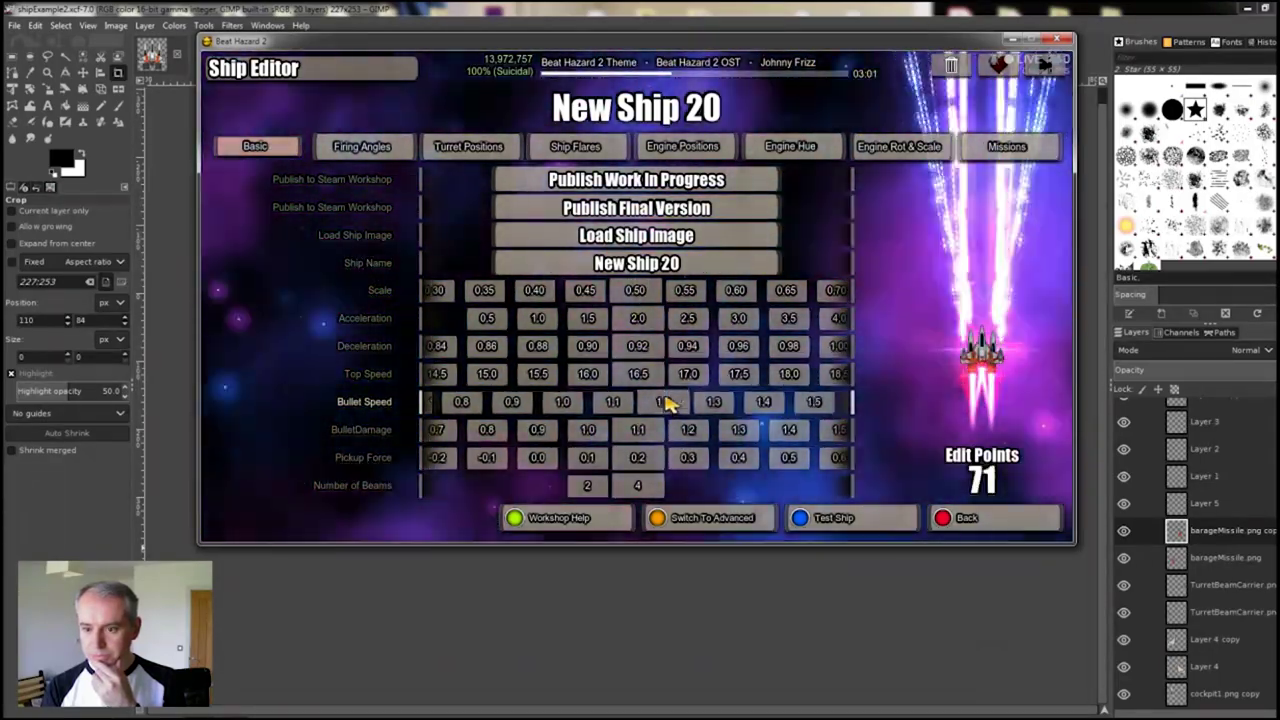
{"action": "left_click", "coordinate": [668, 408]}
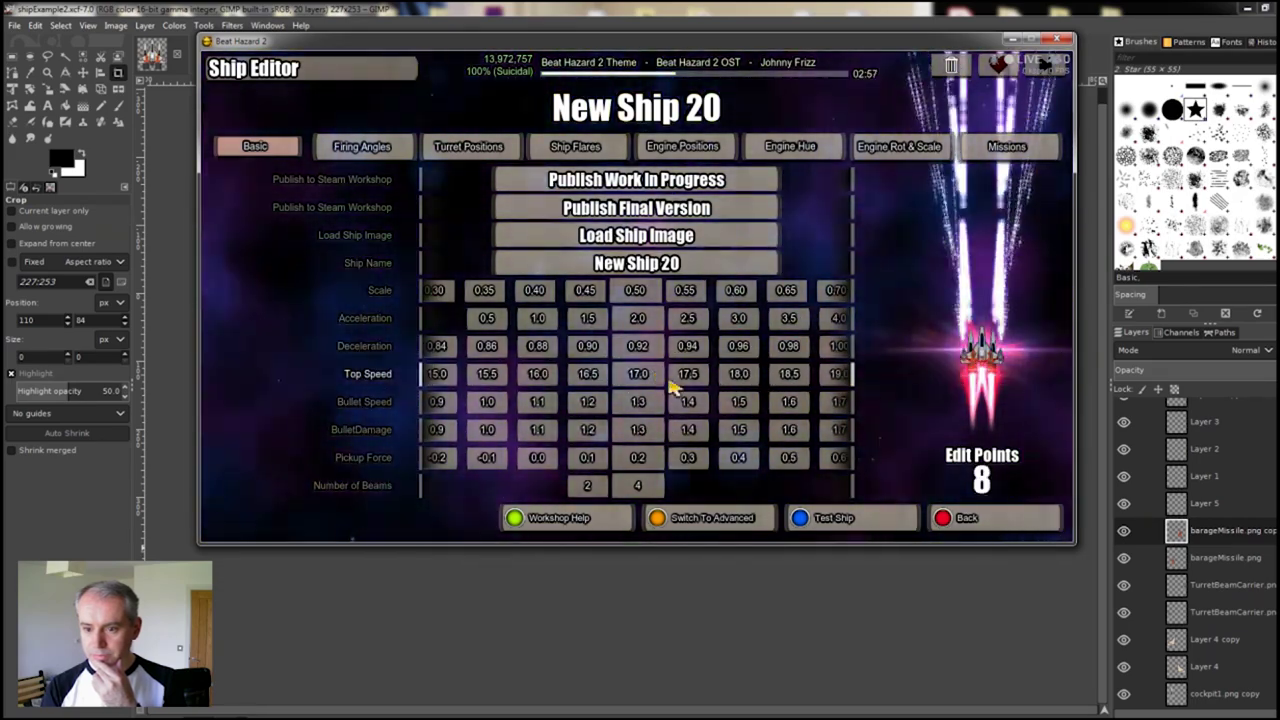
Test the ship in play with its new stats, then return to the Ship Editor.
{"action": "left_click", "coordinate": [830, 522]}
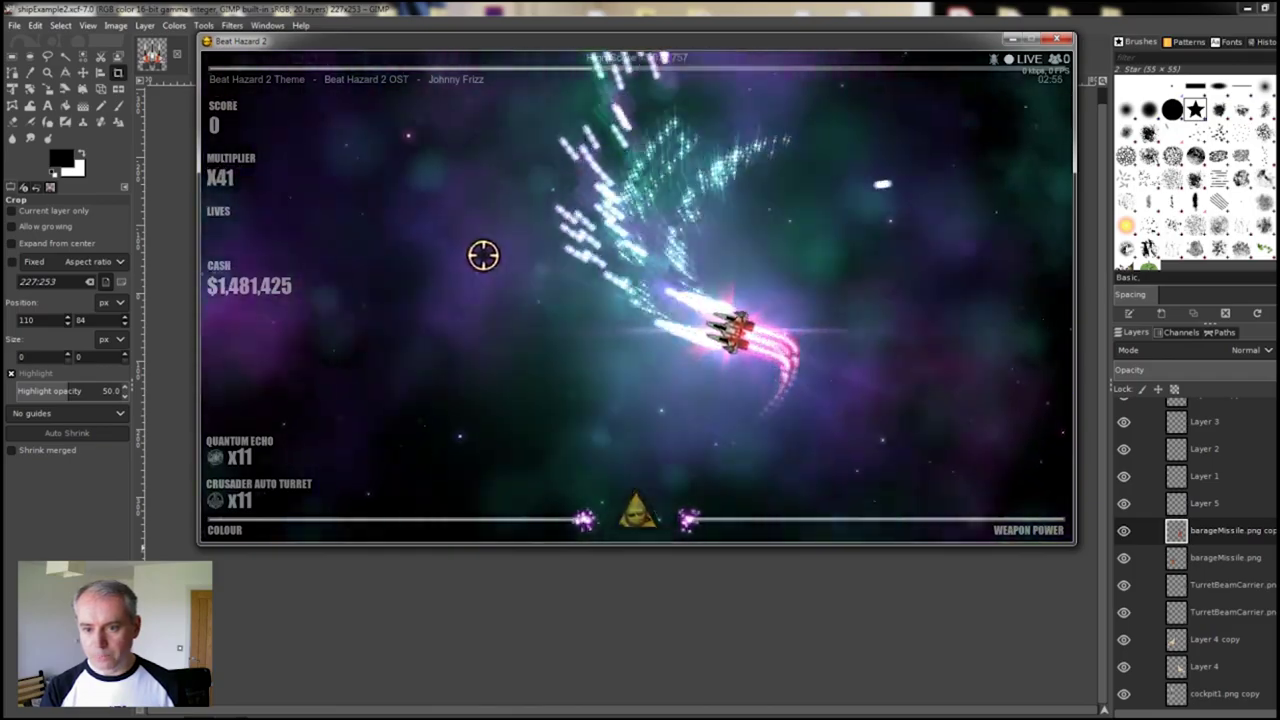
{"action": "left_click_drag", "start_coordinate": [484, 256], "coordinate": [384, 250]}
{"action": "key", "text": "Escape"}
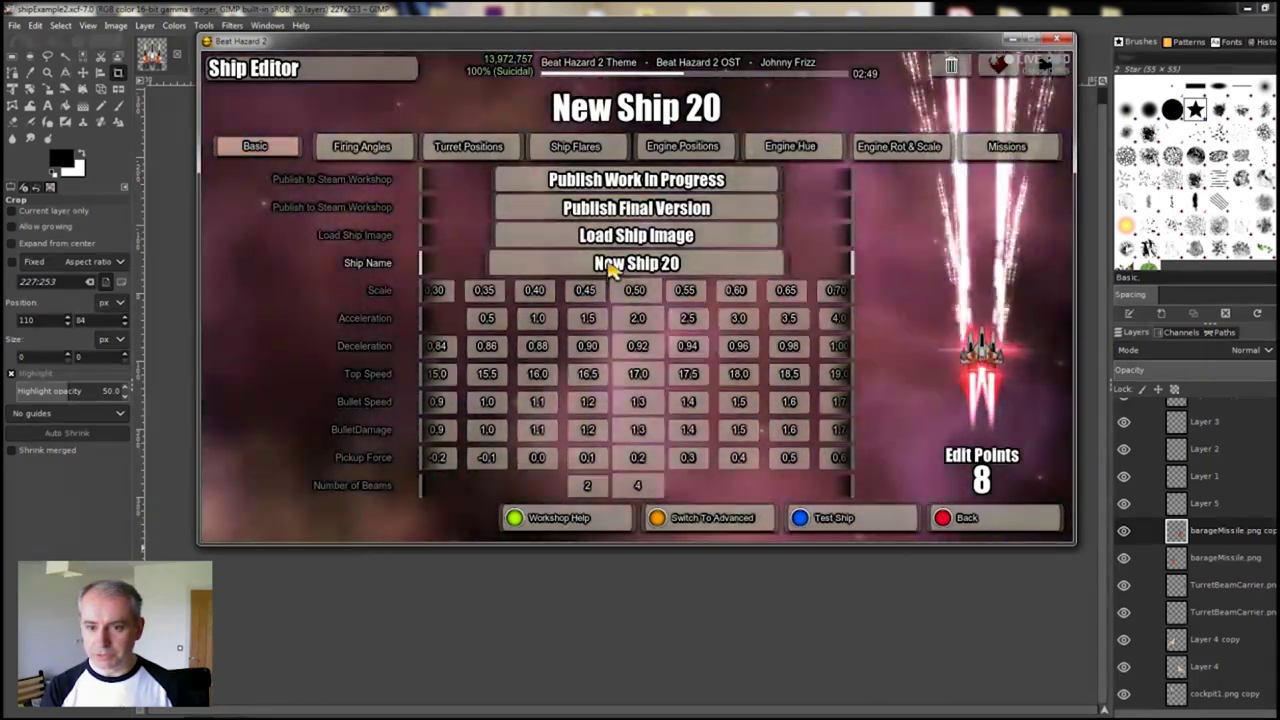
Rename the ship from its default name to "Ace Ship!".
{"action": "left_click", "coordinate": [610, 266]}
{"action": "key", "text": "BackSpace"}
{"action": "key", "text": "BackSpace"}
{"action": "key", "text": "BackSpace"}
{"action": "key", "text": "BackSpace"}
{"action": "key", "text": "BackSpace"}
{"action": "key", "text": "BackSpace"}
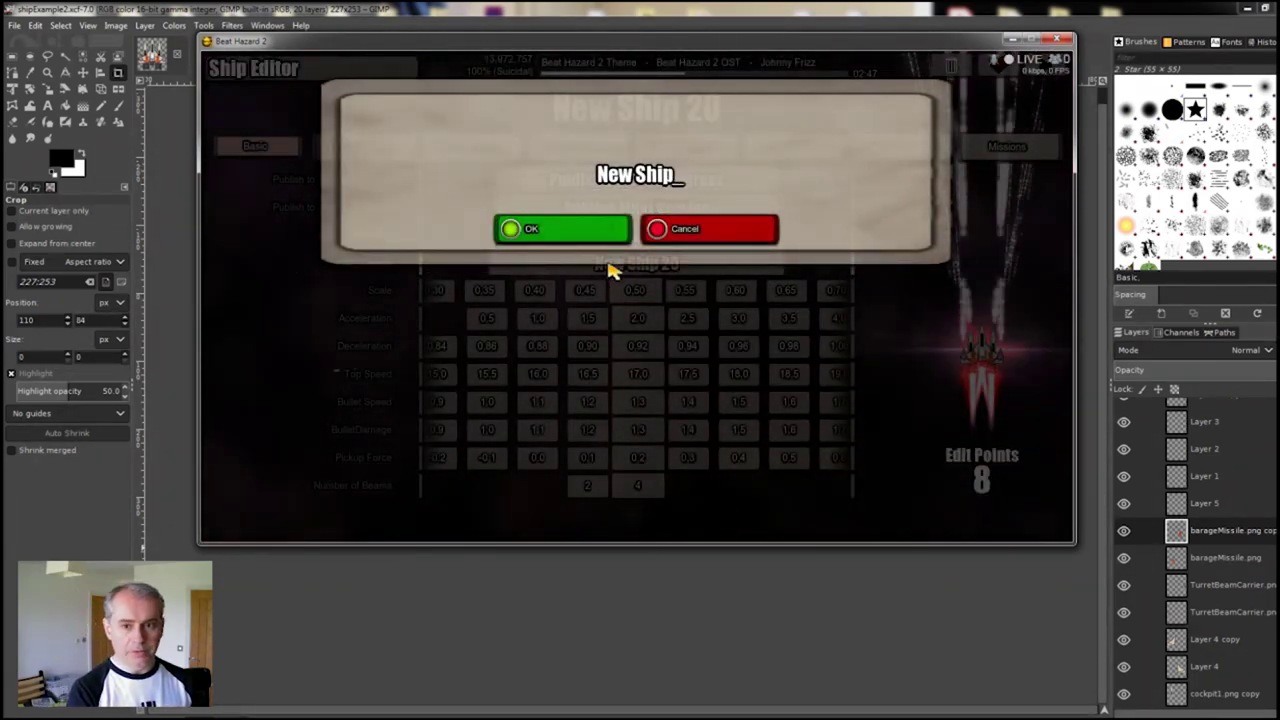
{"action": "key", "text": "BackSpace"}
{"action": "key", "text": "BackSpace"}
{"action": "key", "text": "BackSpace"}
{"action": "key", "text": "BackSpace"}
{"action": "key", "text": "BackSpace"}
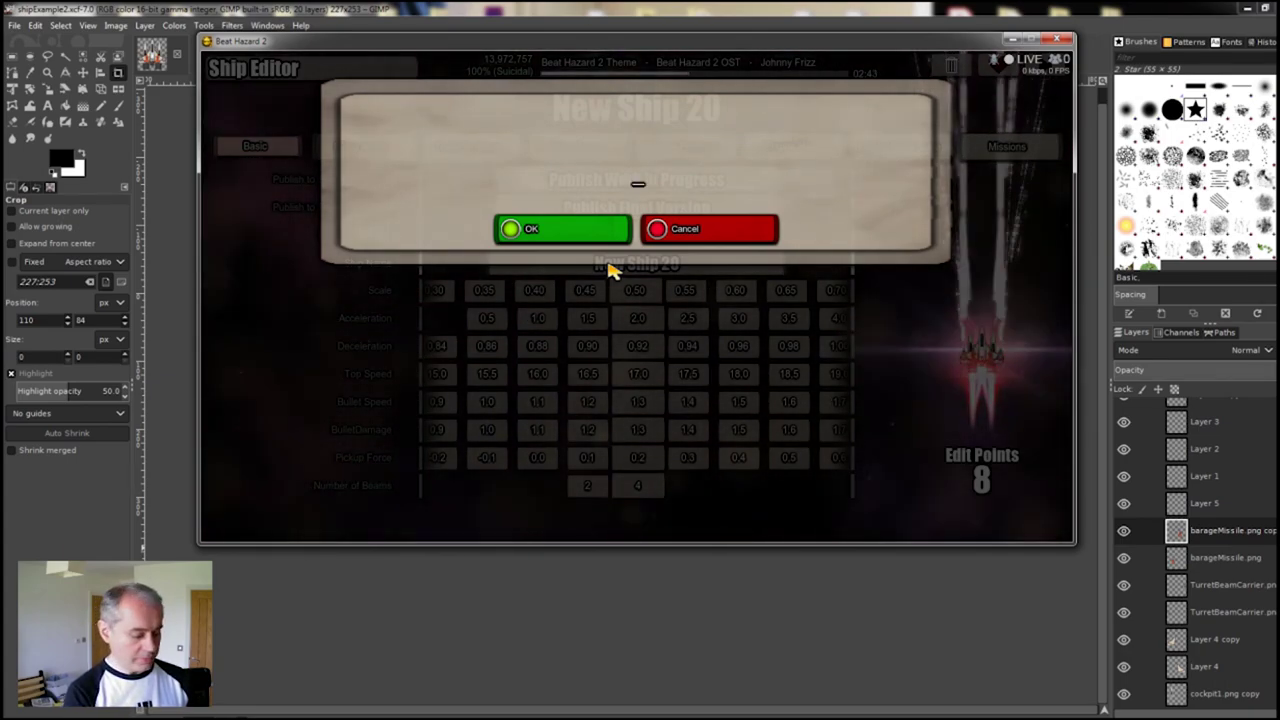
{"action": "type", "text": "V"}
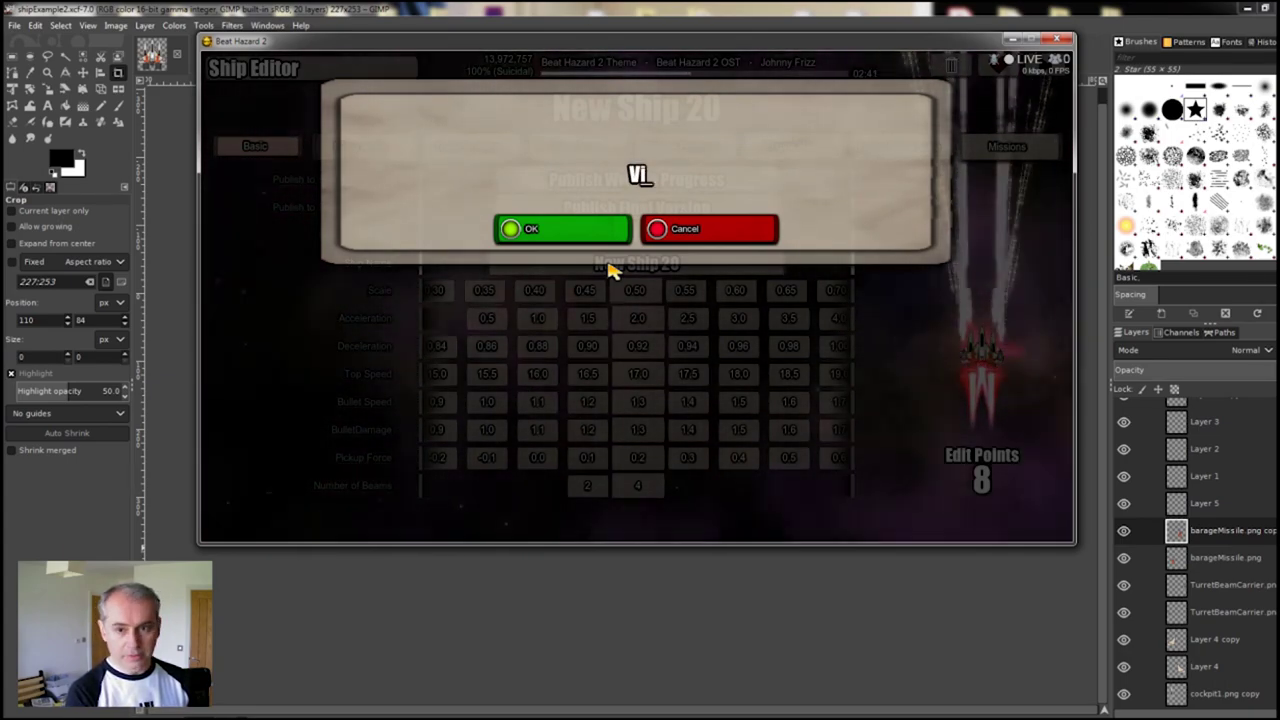
{"action": "key", "text": "BackSpace"}
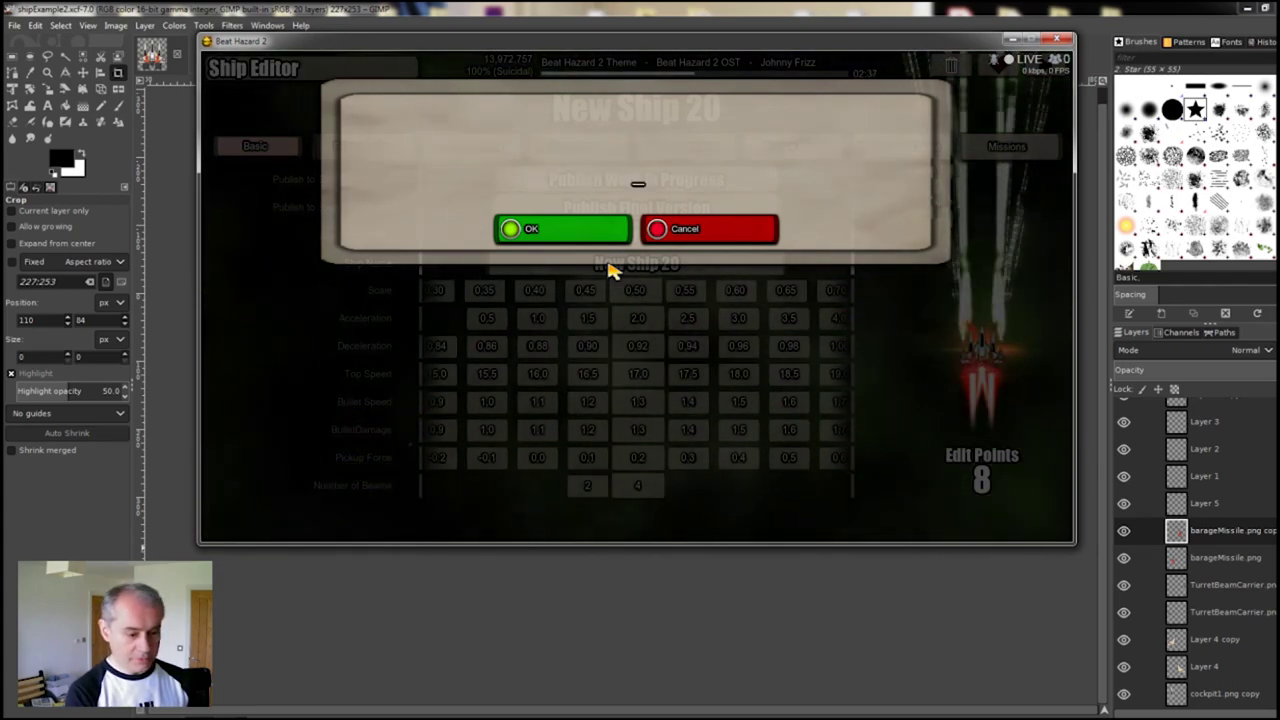
{"action": "type", "text": "1"}
{"action": "key", "text": "BackSpace"}
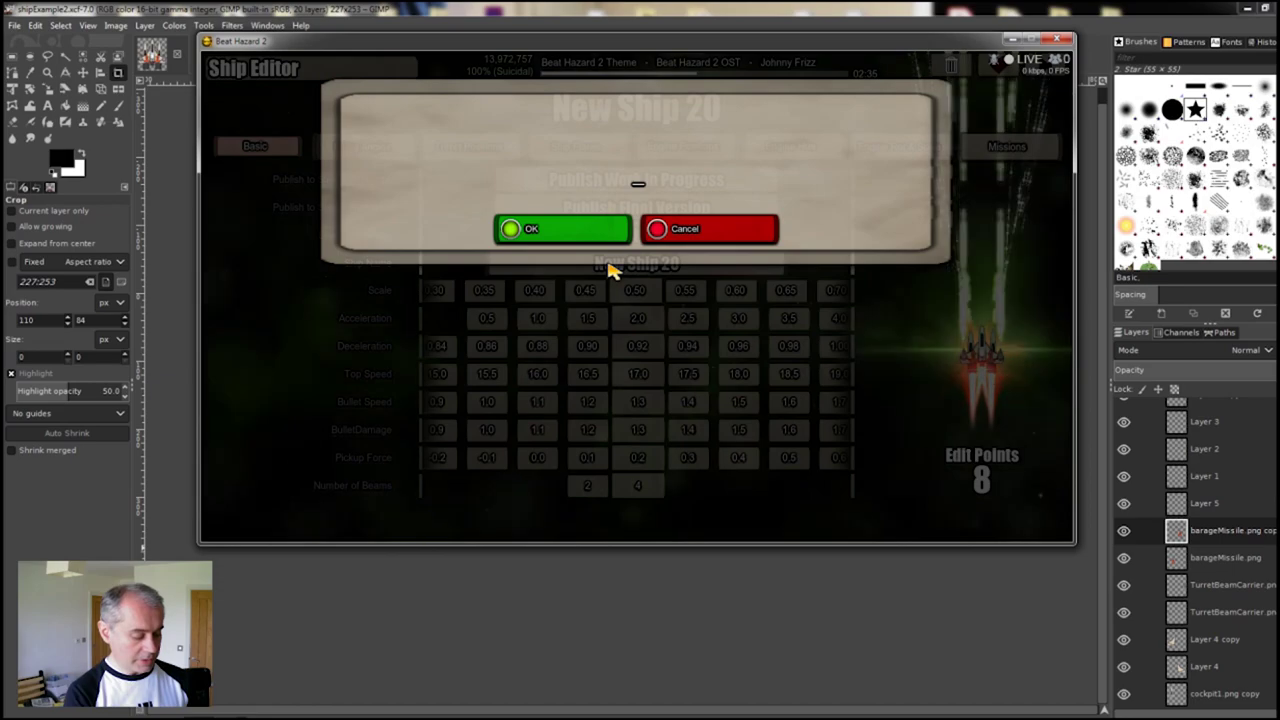
{"action": "type", "text": "Ace Ship"}
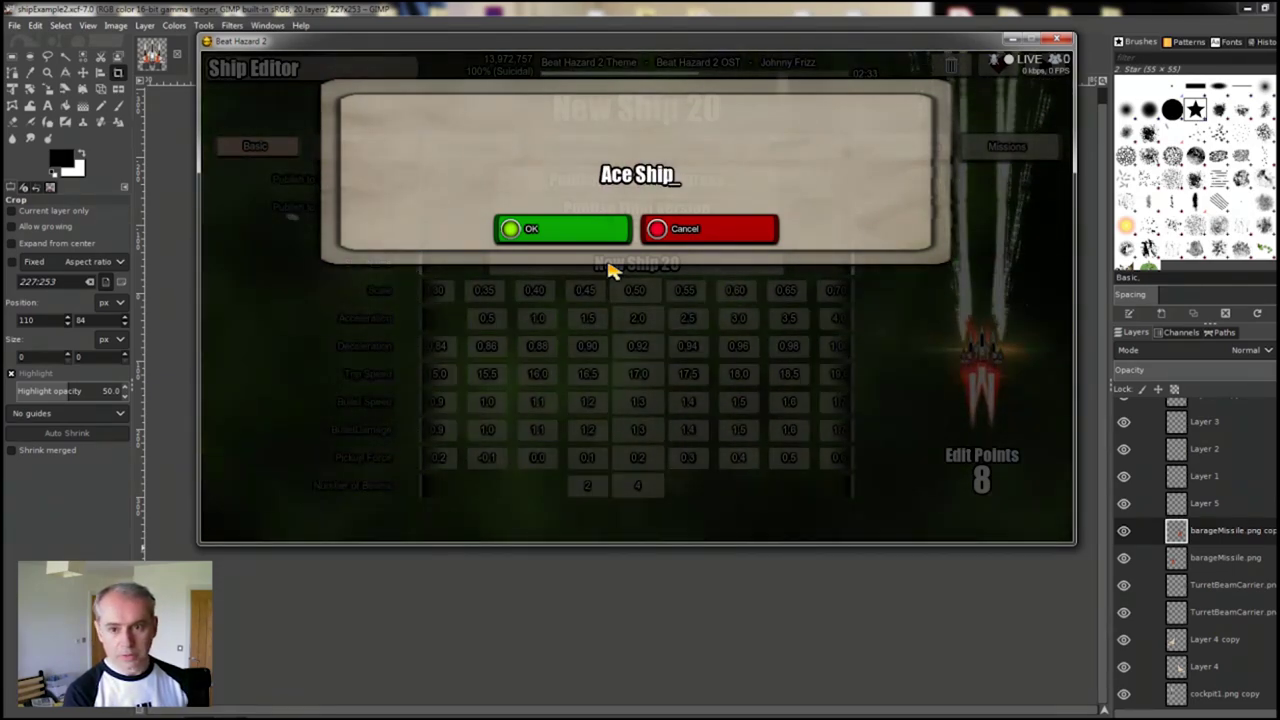
{"action": "type", "text": "!"}
{"action": "left_click", "coordinate": [537, 229]}
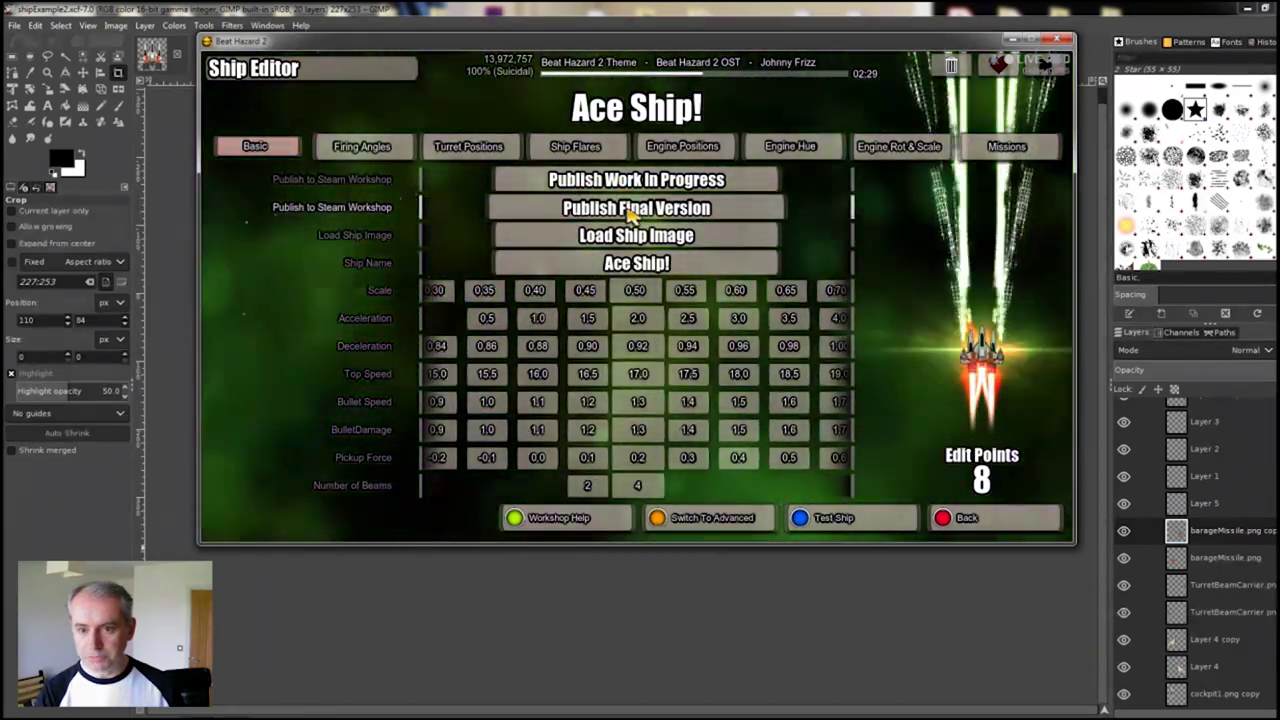
Publish the final version of the ship to the Steam Workshop, then return to the game's main menu.
{"action": "left_click", "coordinate": [632, 207]}
{"action": "left_click", "coordinate": [636, 320]}
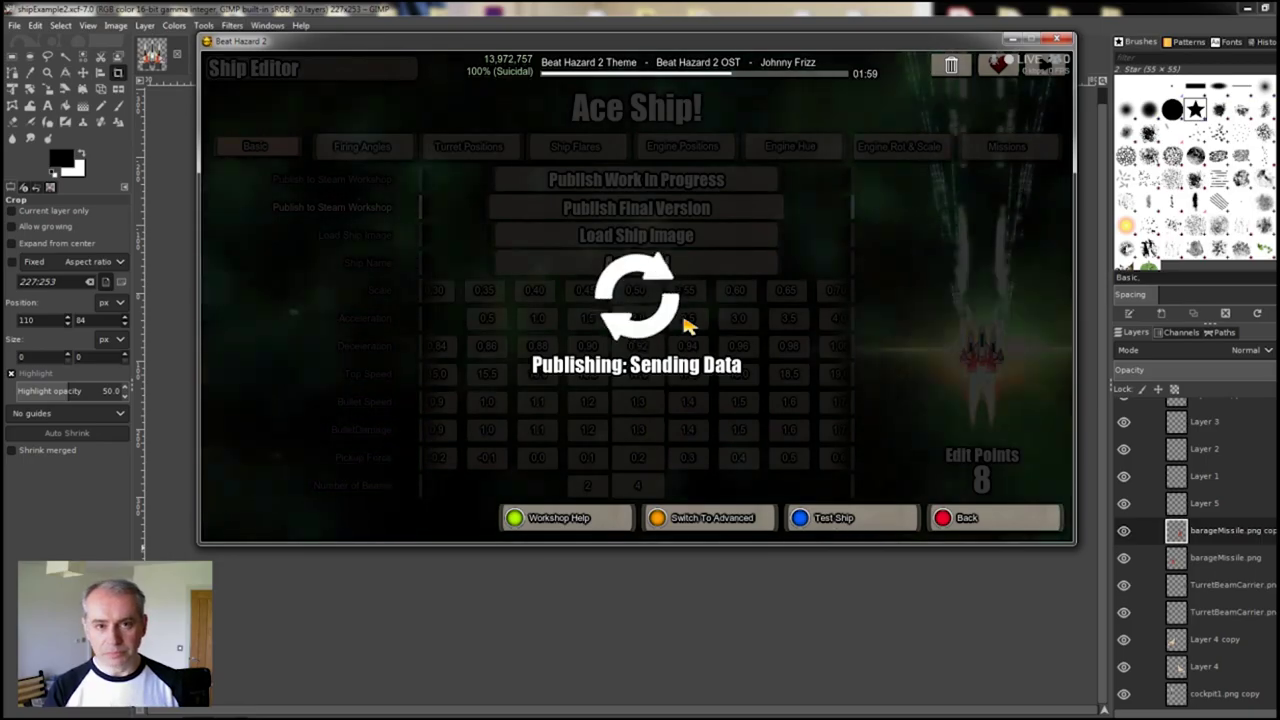
{"action": "left_click", "coordinate": [657, 408]}
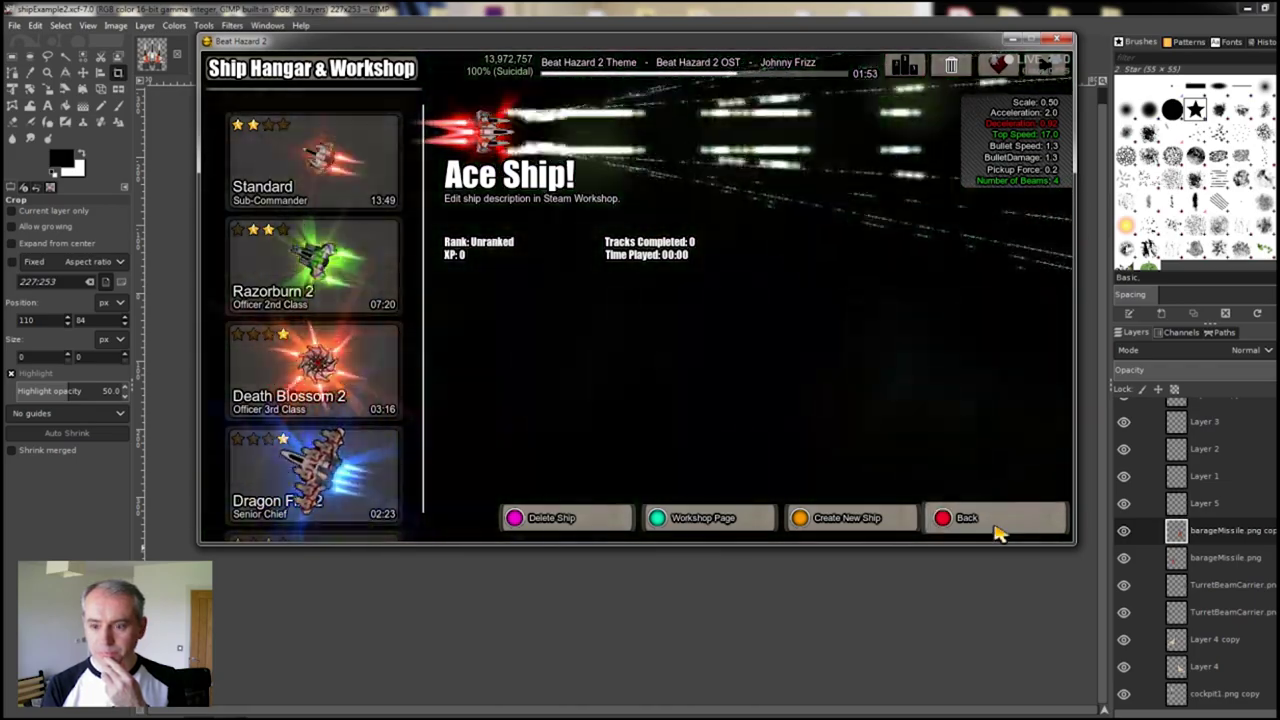
{"action": "left_click", "coordinate": [998, 528]}
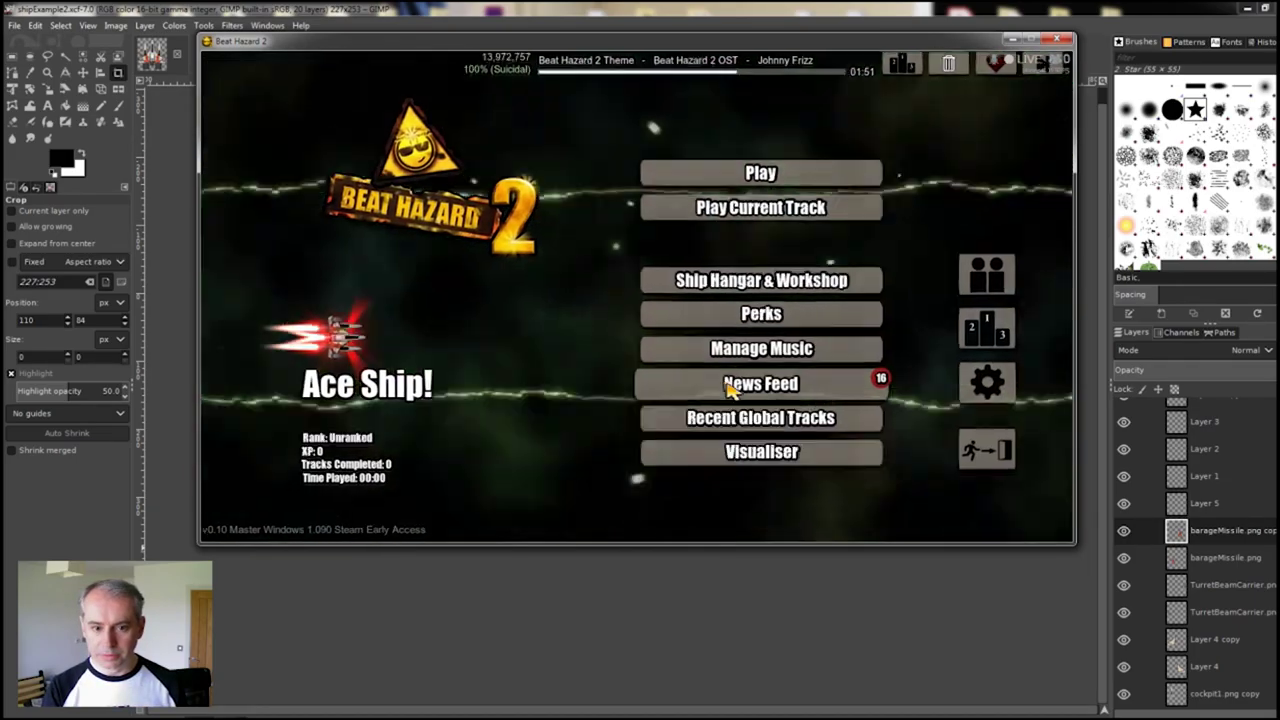